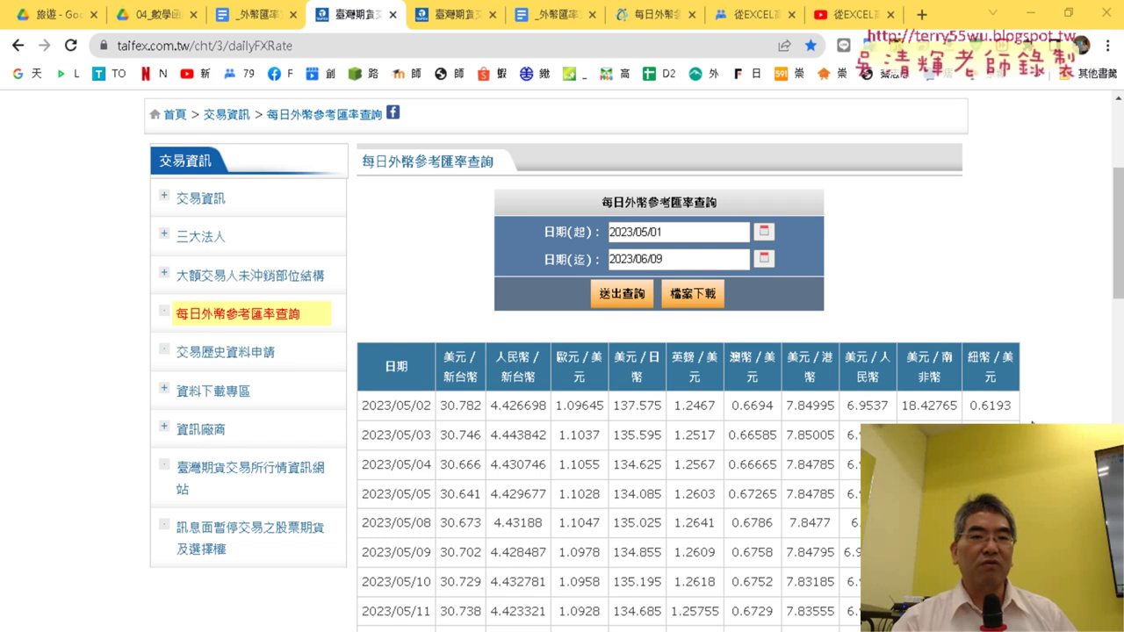
Review the finished code in the notes and highlight the taifex dailyFXRate web address
click(257, 22)
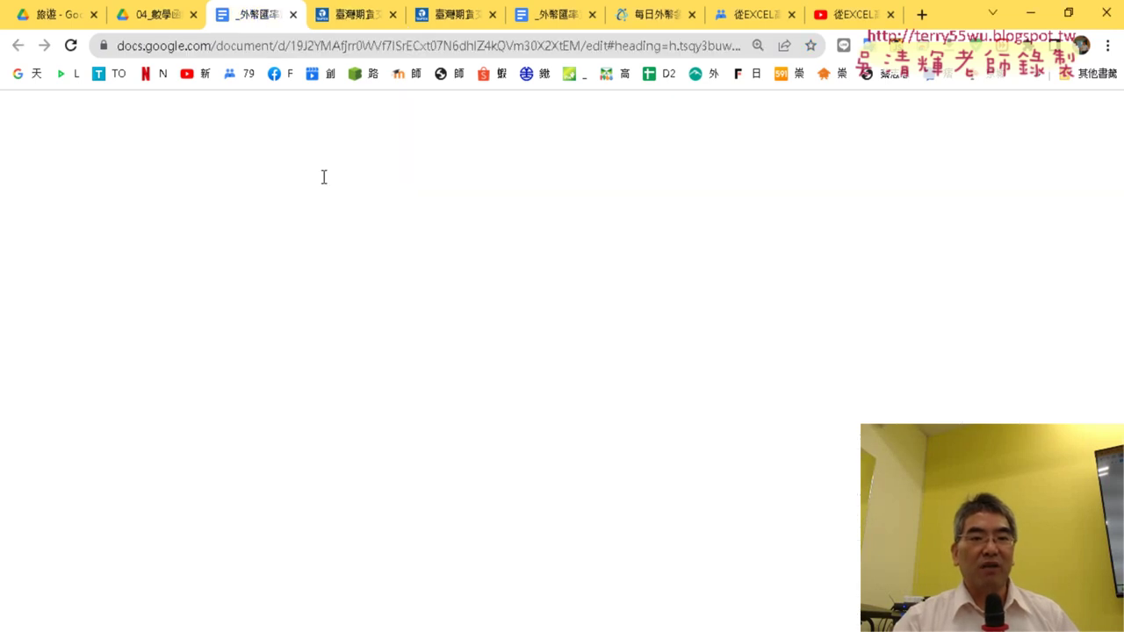
scroll(485, 286, up, 3)
scroll(486, 287, up, 5)
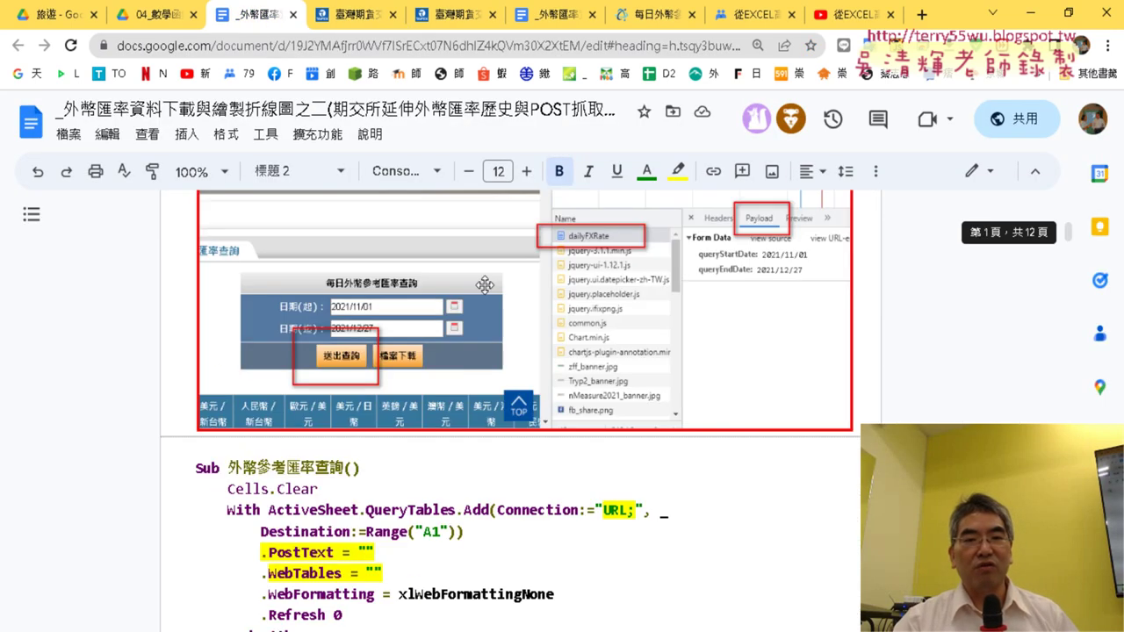
scroll(485, 286, up, 5)
scroll(486, 286, up, 3)
scroll(486, 286, up, 3)
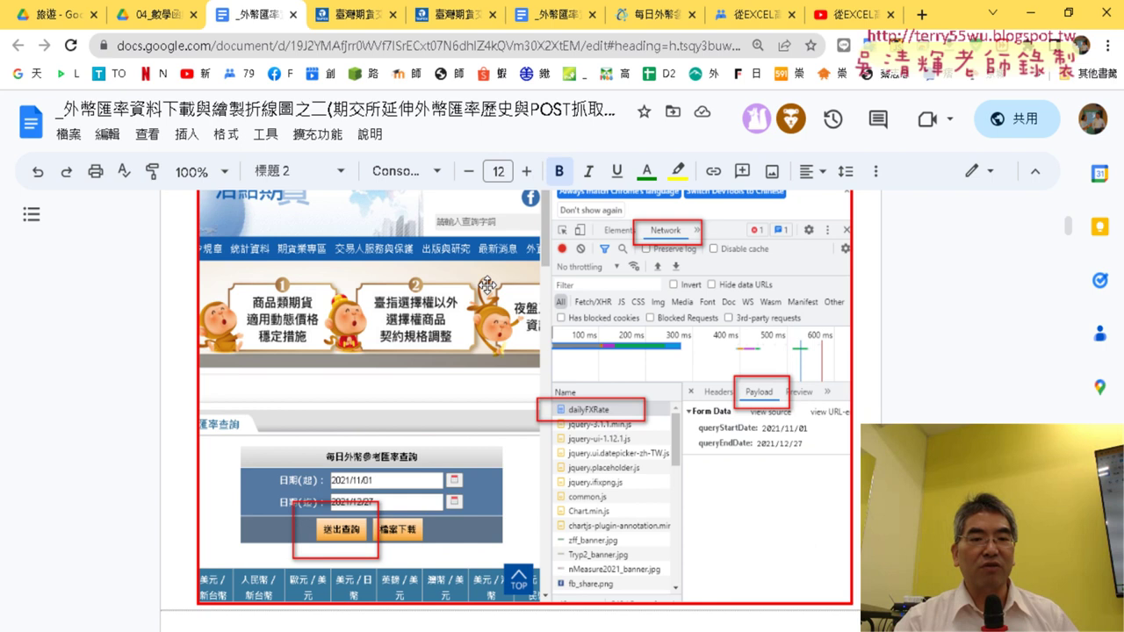
scroll(489, 284, down, 10)
click(482, 304)
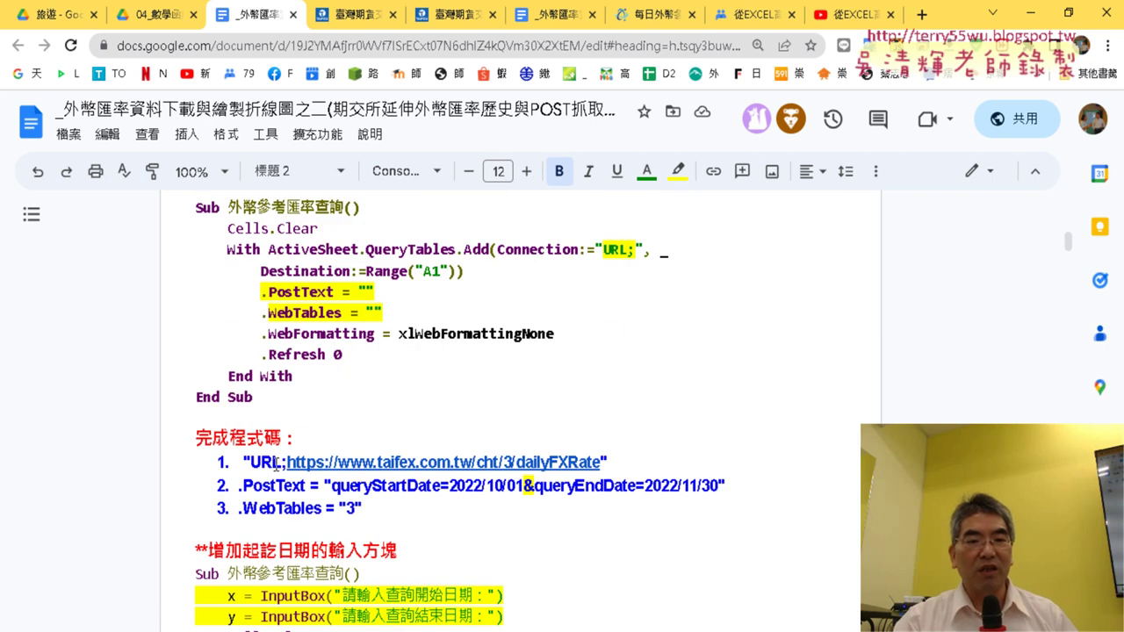
mouse_move(288, 462)
mouse_down()
mouse_move(554, 489)
mouse_move(602, 462)
mouse_up()
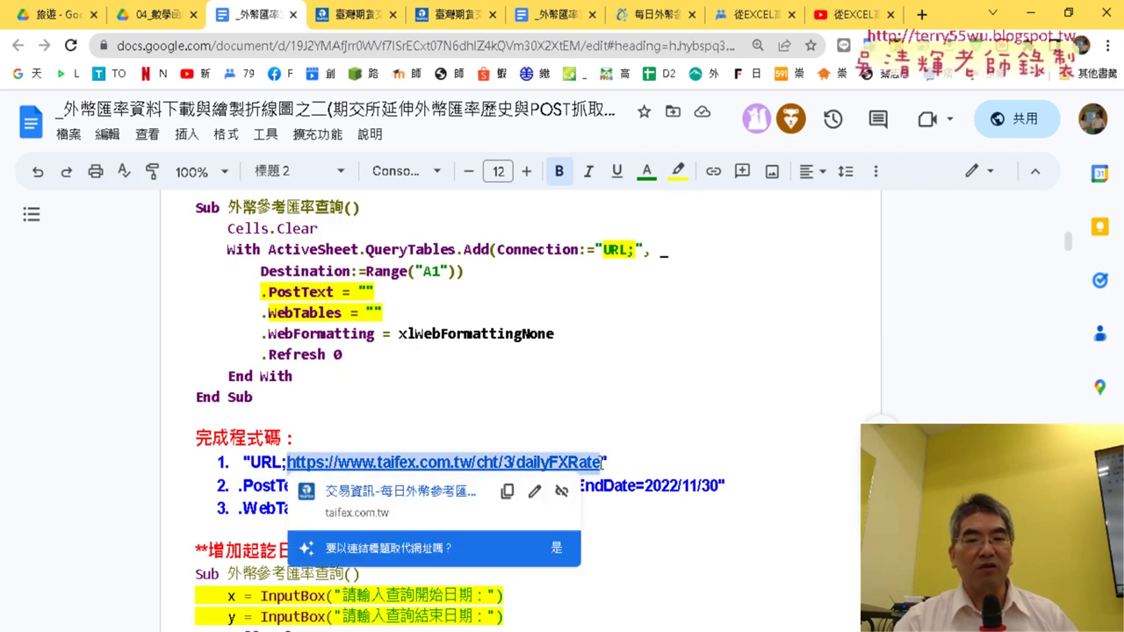
click(616, 252)
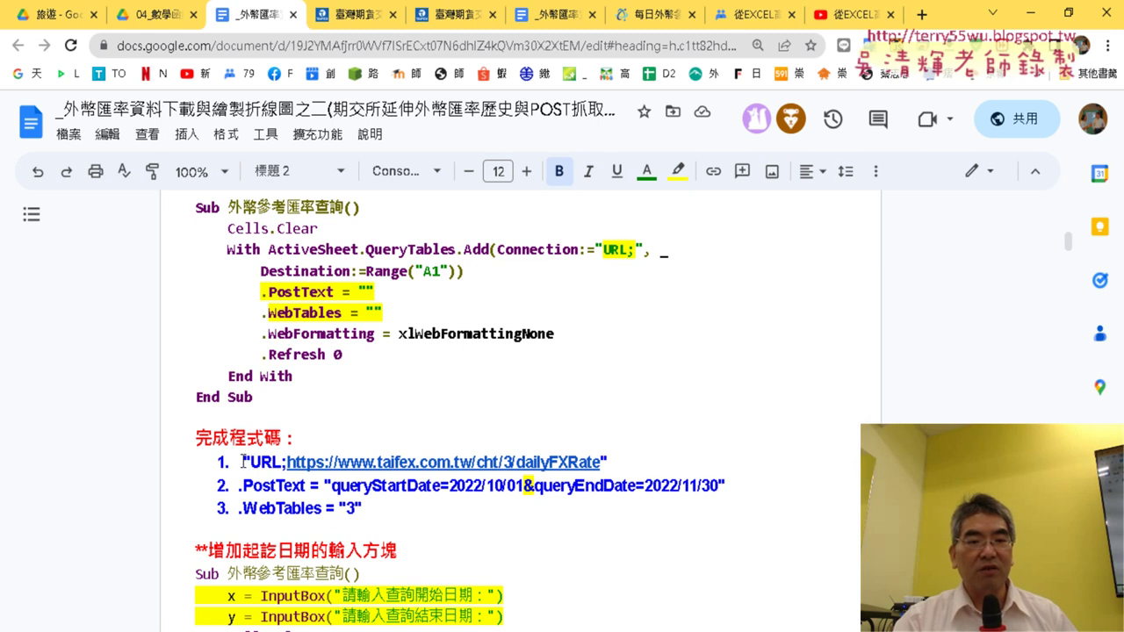
drag(244, 463, 299, 463)
click(297, 463)
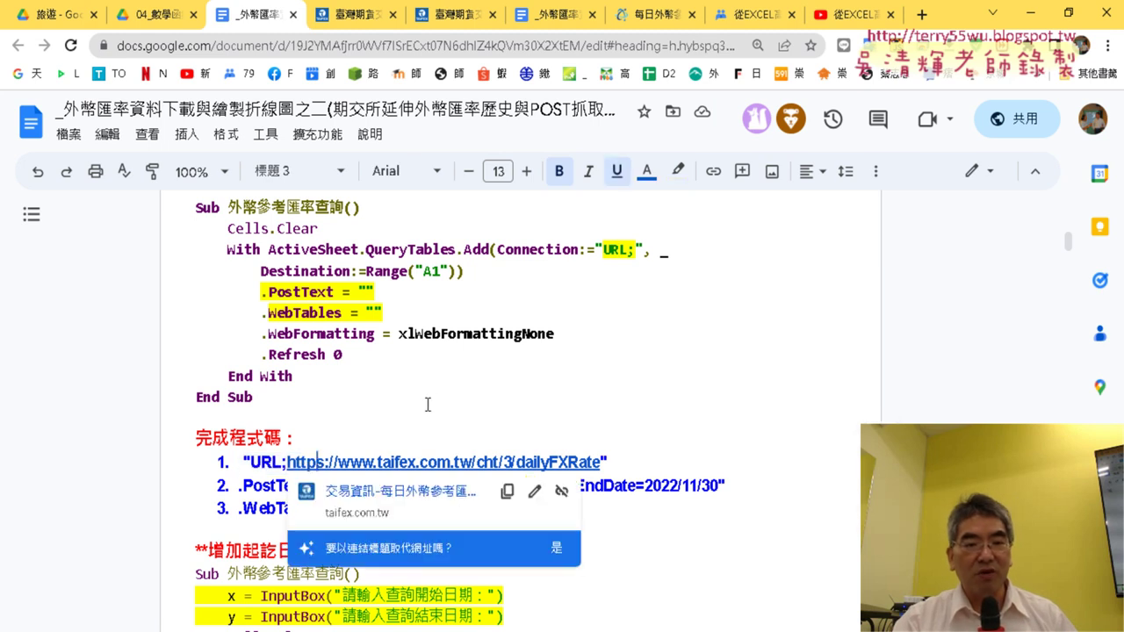
drag(317, 461, 561, 458)
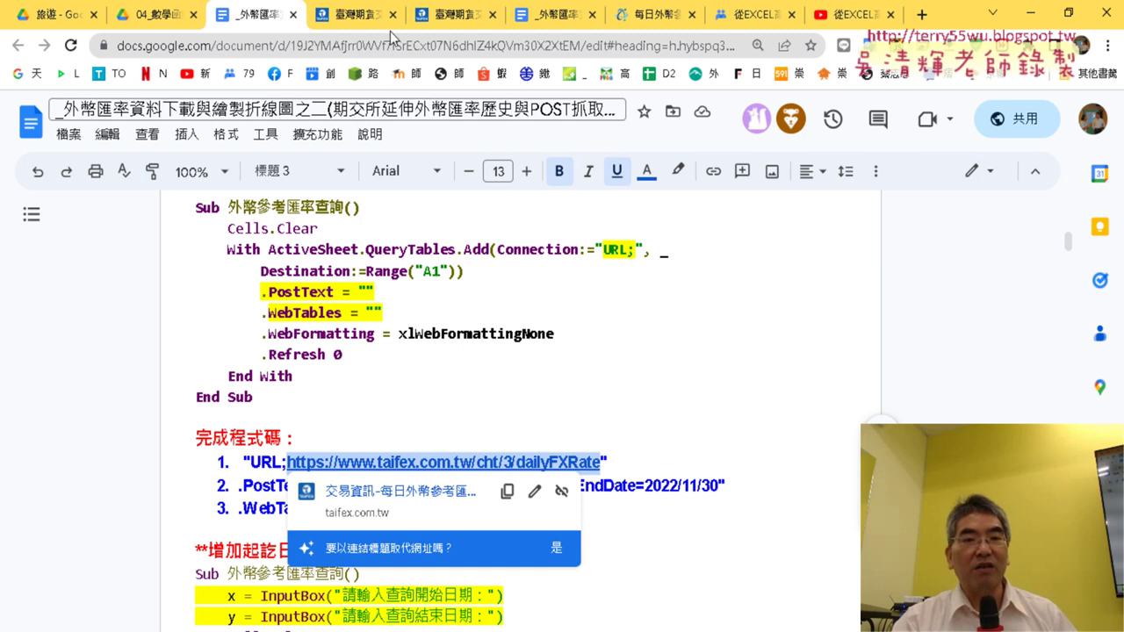
Compare the TAIFEX page address with the notes and highlight the PostText query date string
click(352, 32)
click(247, 49)
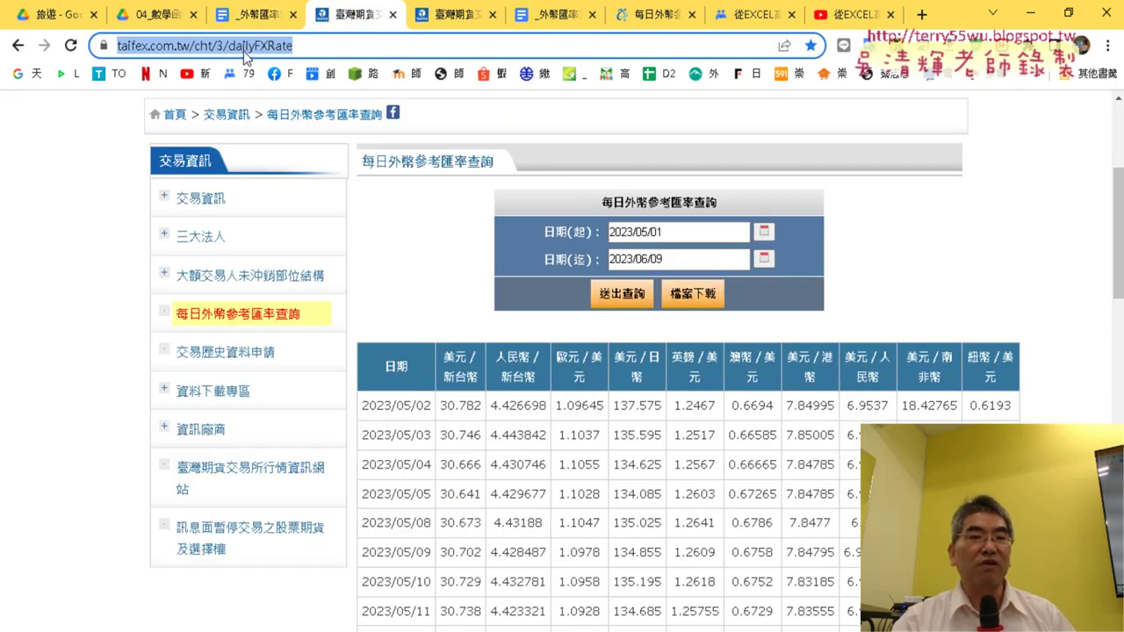
click(252, 16)
click(349, 293)
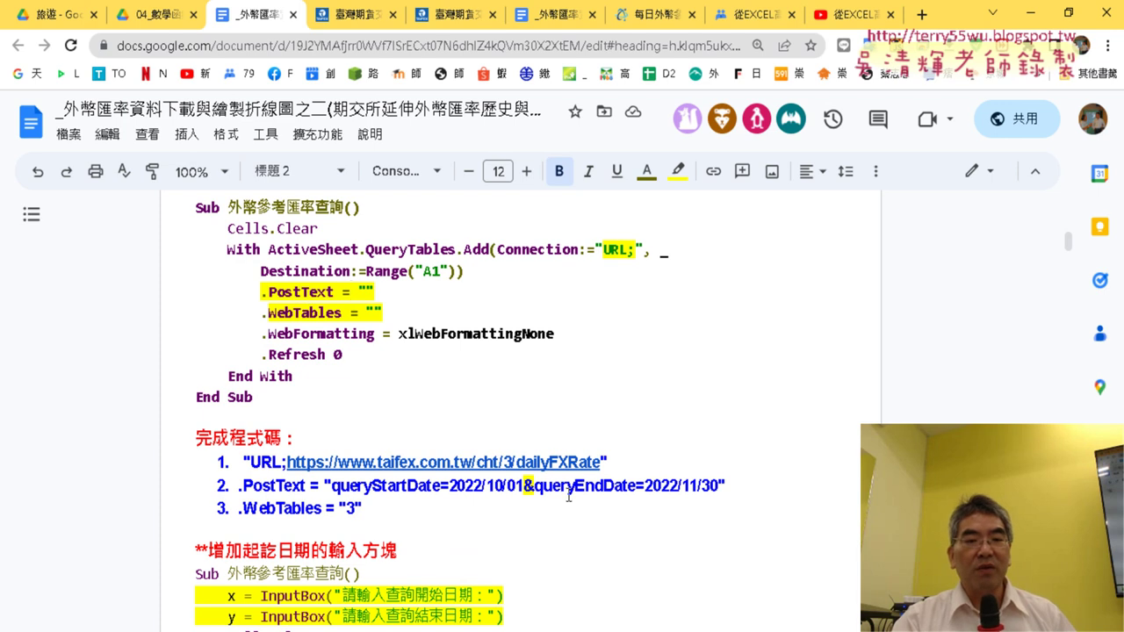
drag(333, 491, 715, 494)
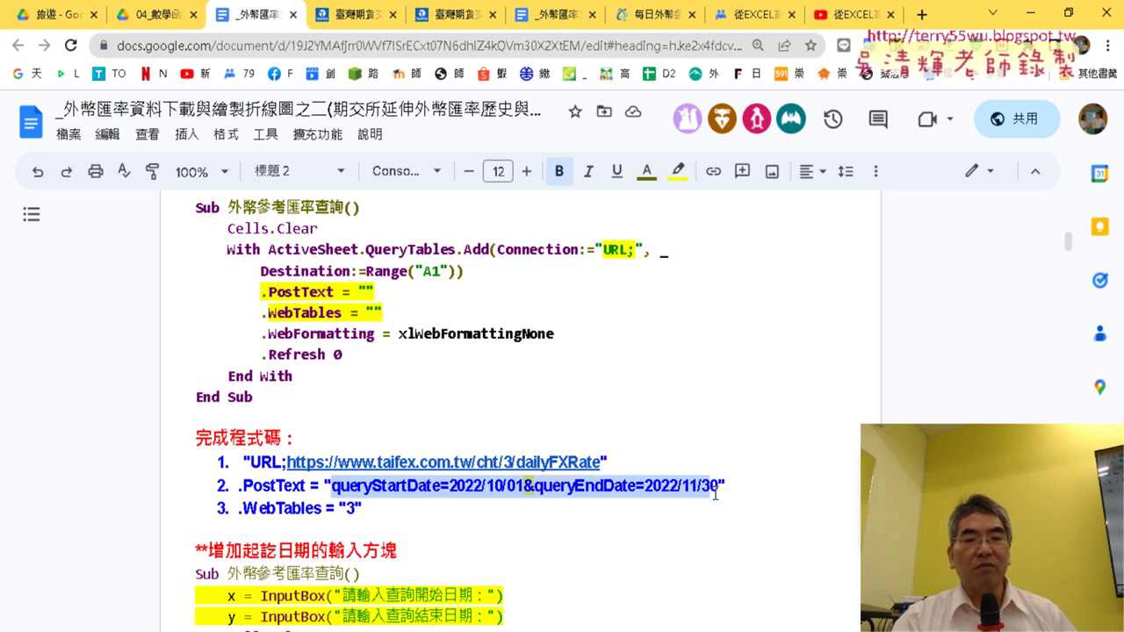
Record the reloaded TAIFEX page in DevTools Network and show dailyFXRate's 2023/05/01–2023/06/09 form data
click(353, 18)
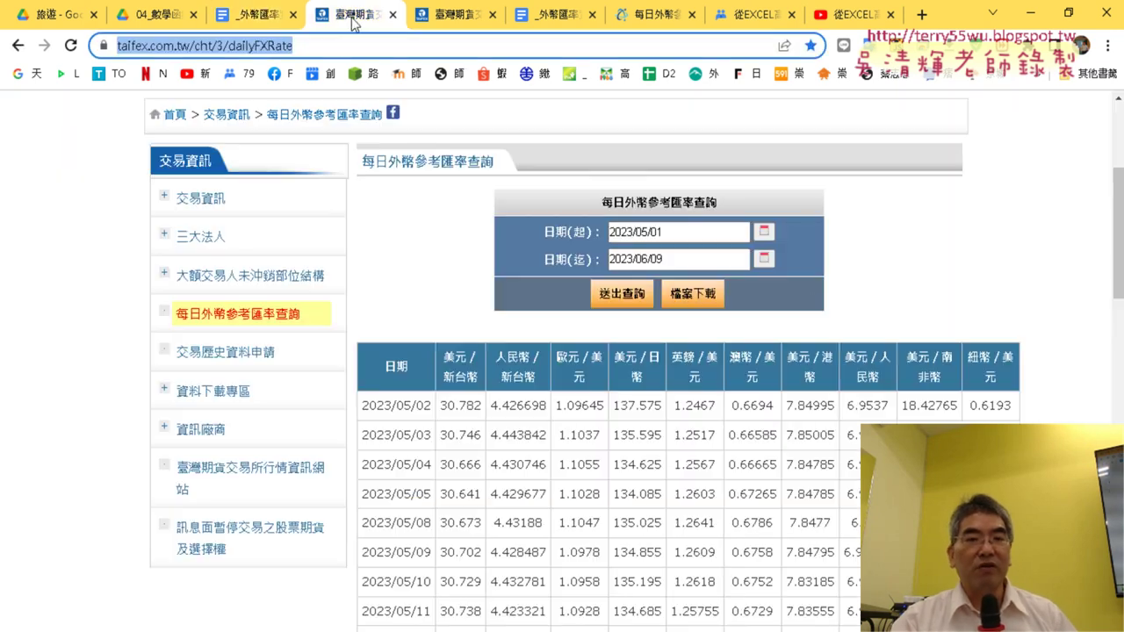
right_click(887, 239)
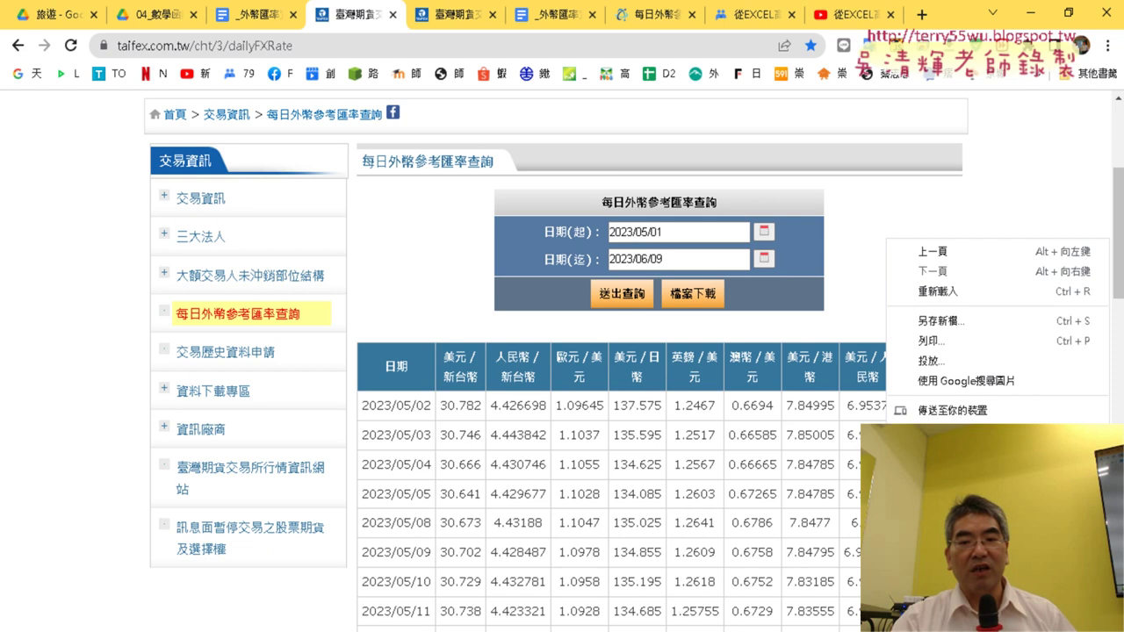
key(Escape)
key(F12)
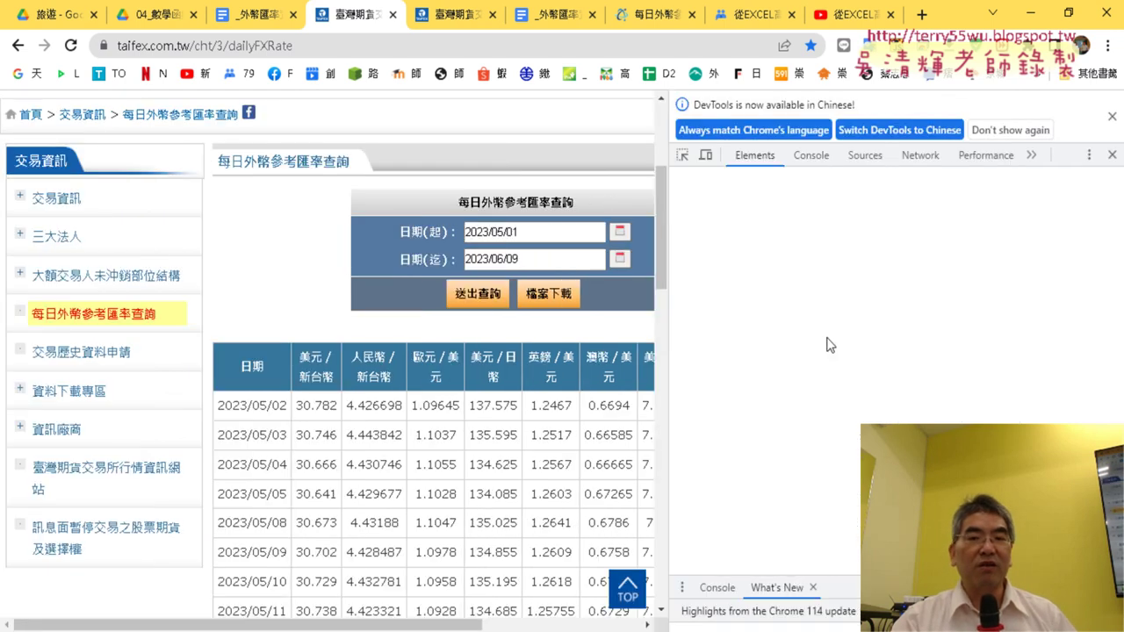
click(931, 157)
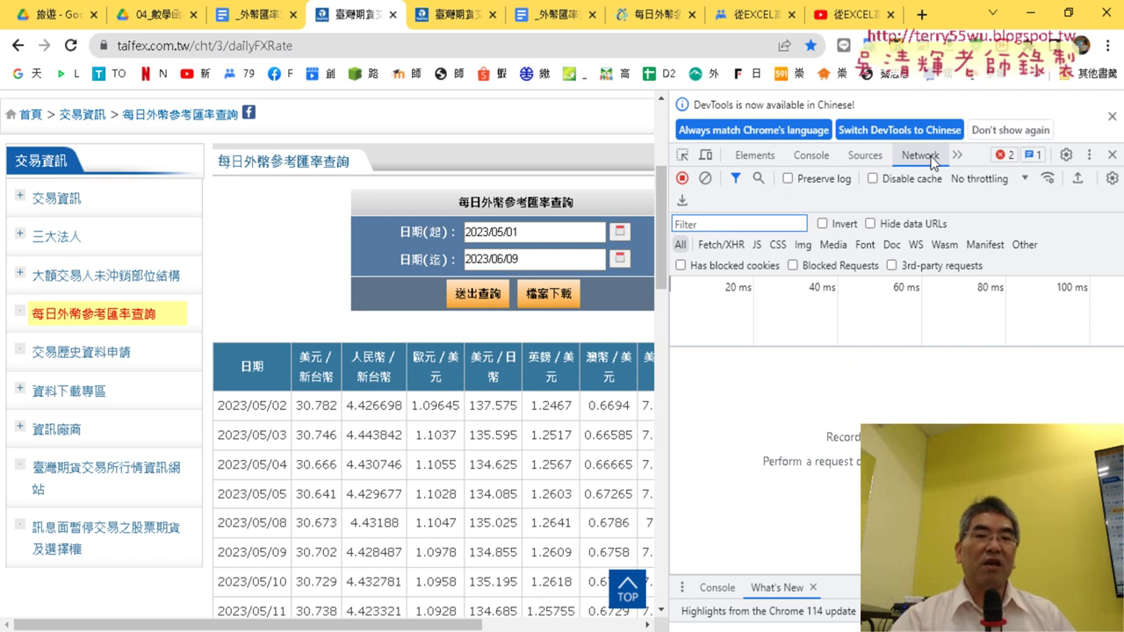
click(485, 301)
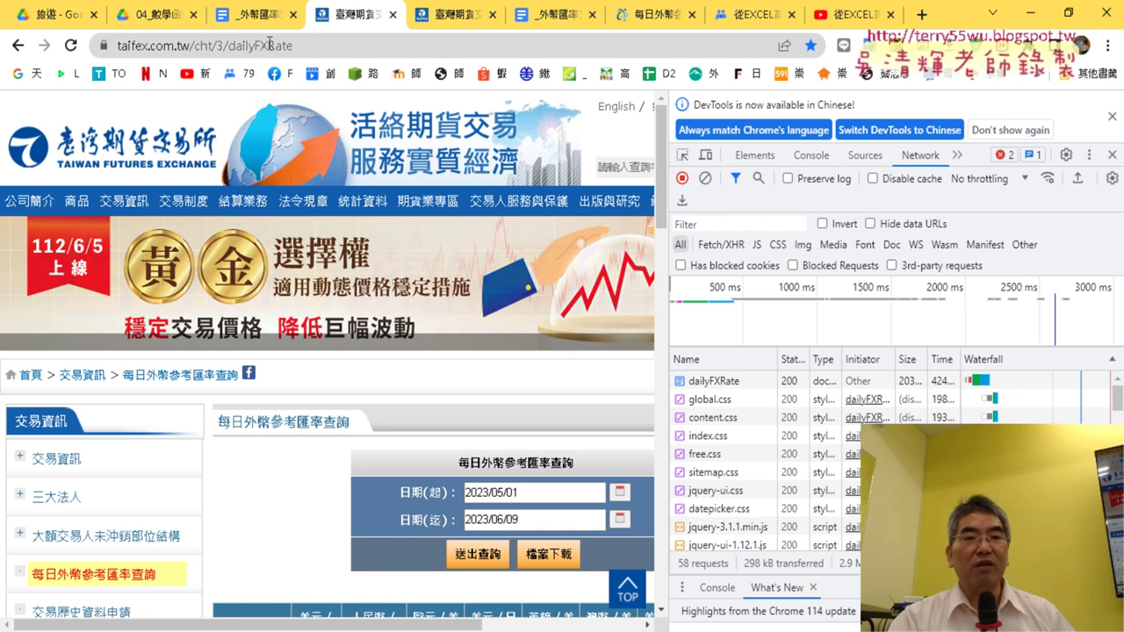
click(727, 388)
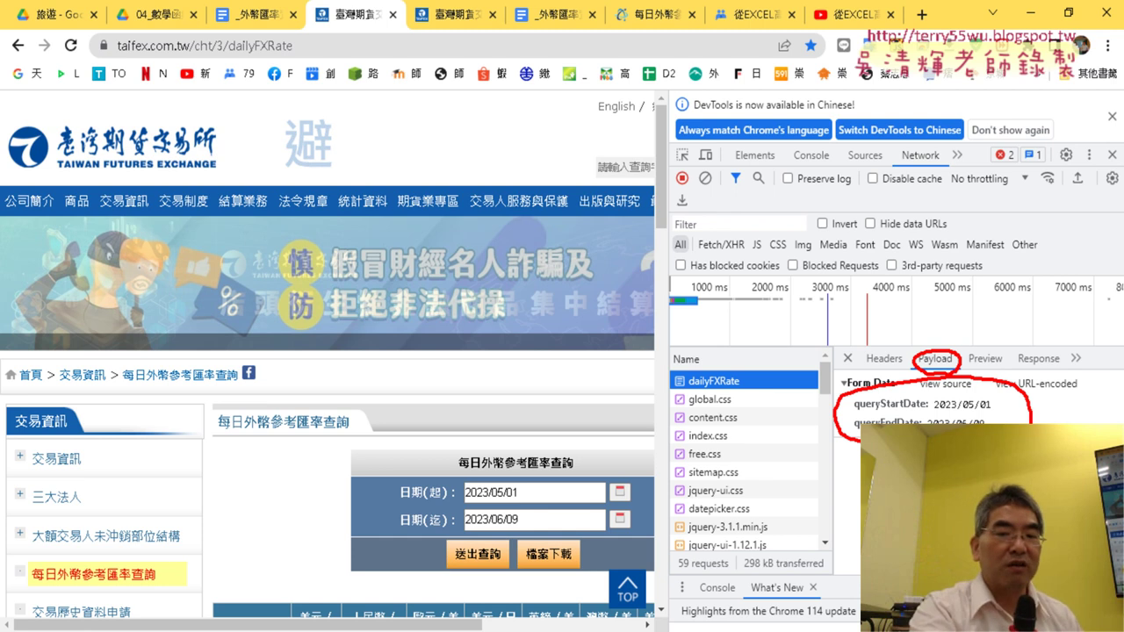
Dismiss the DevTools language notice bar
key(Escape)
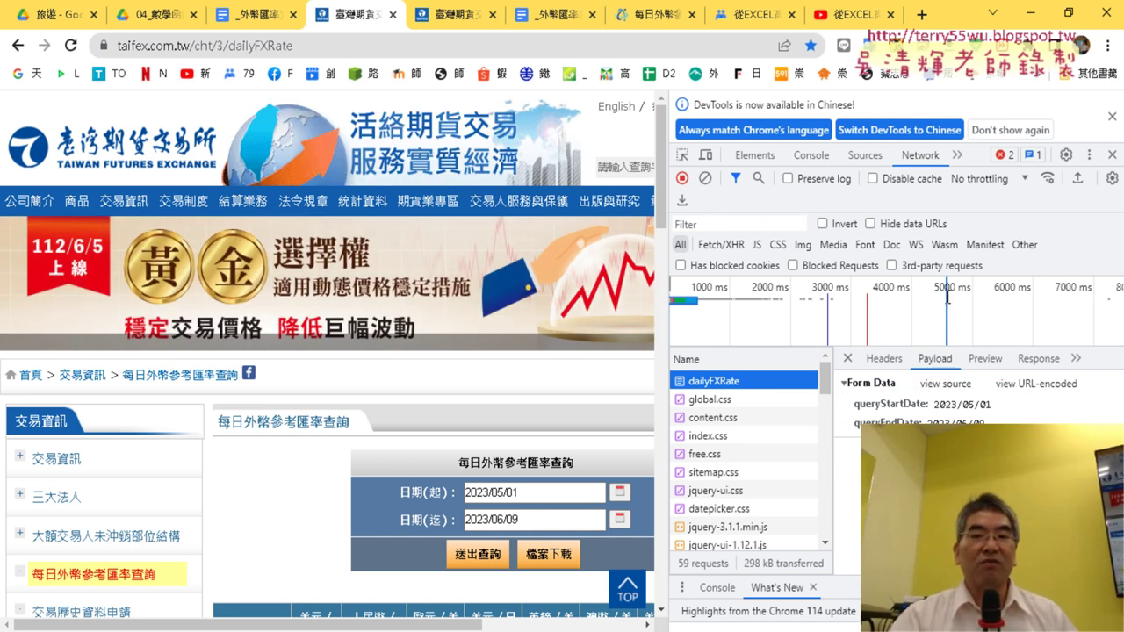
click(1111, 116)
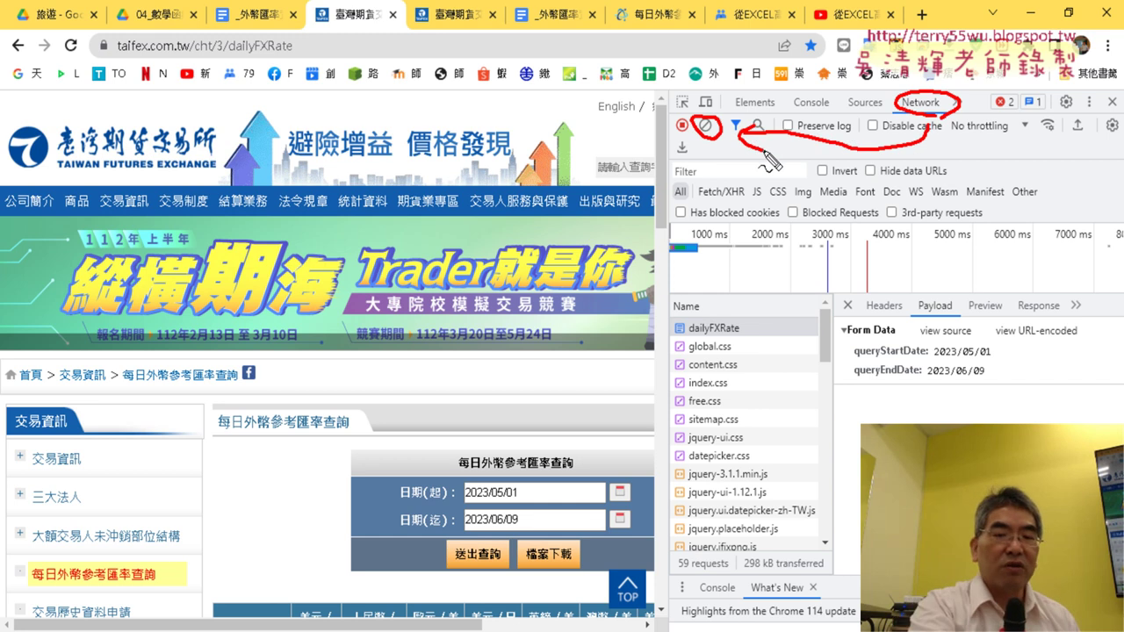
key(Escape)
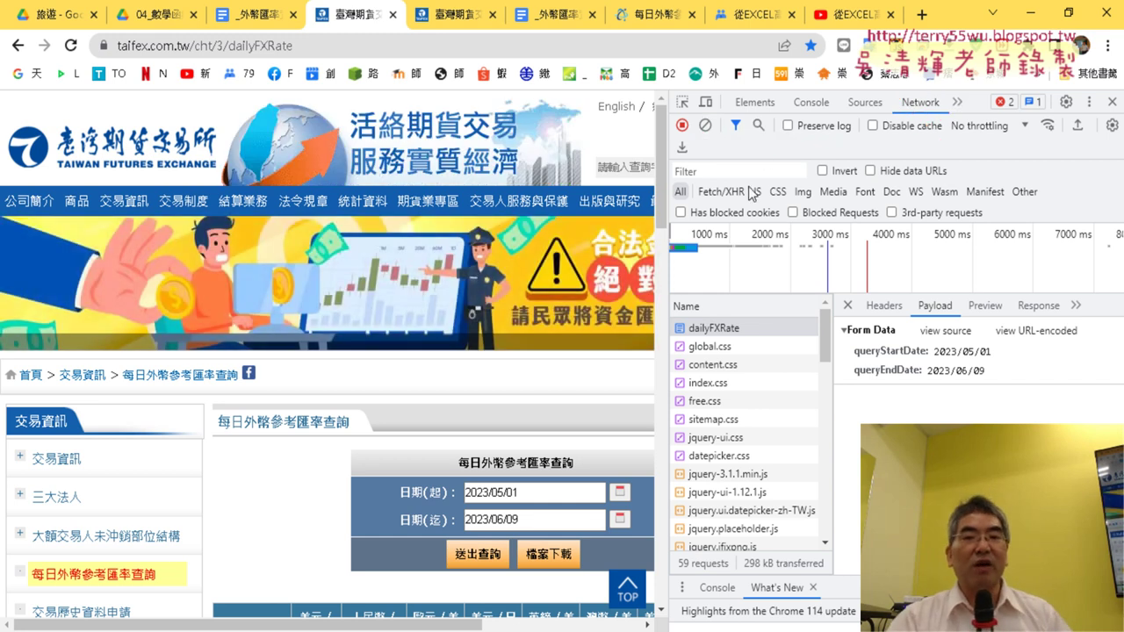
Clear the network log and resubmit the date query to recapture dailyFXRate's form dates
click(706, 126)
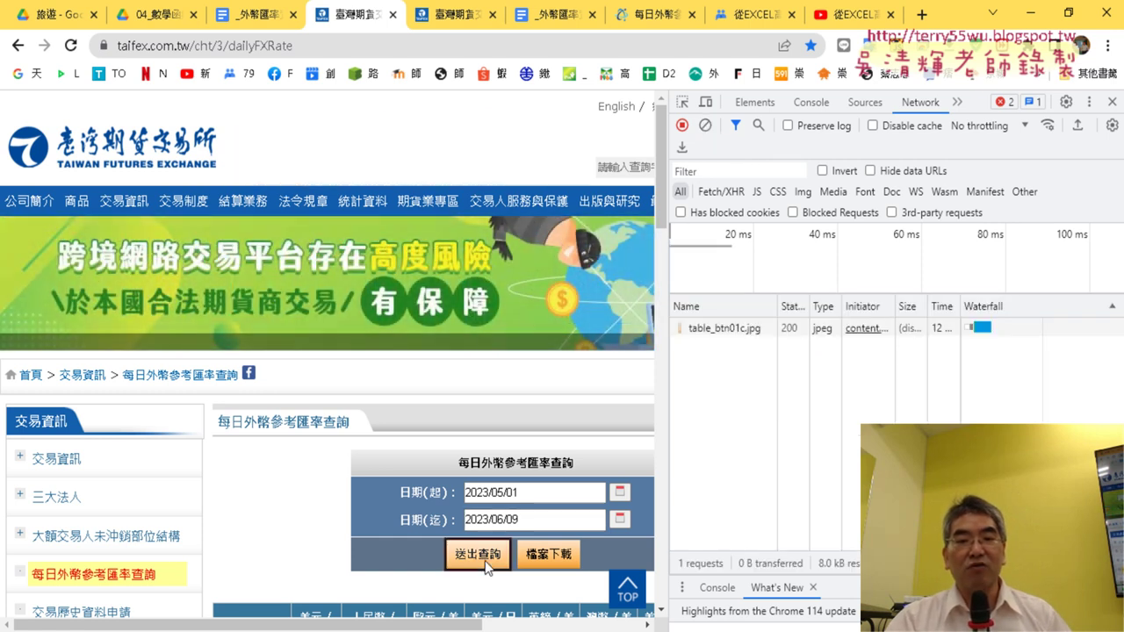
click(485, 560)
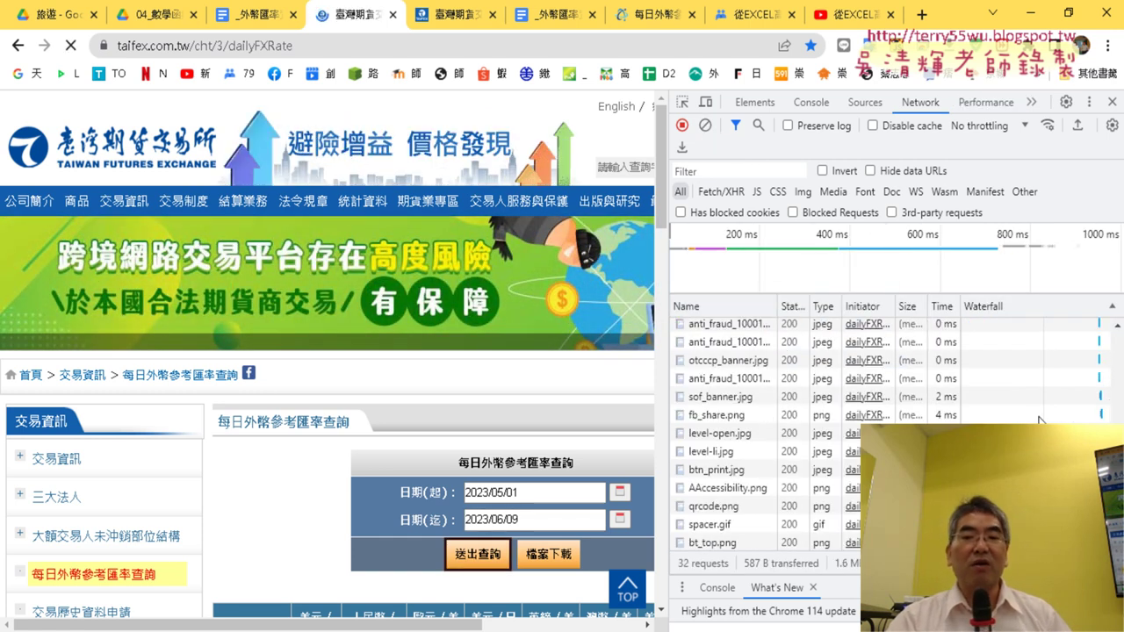
scroll(720, 395, up, 5)
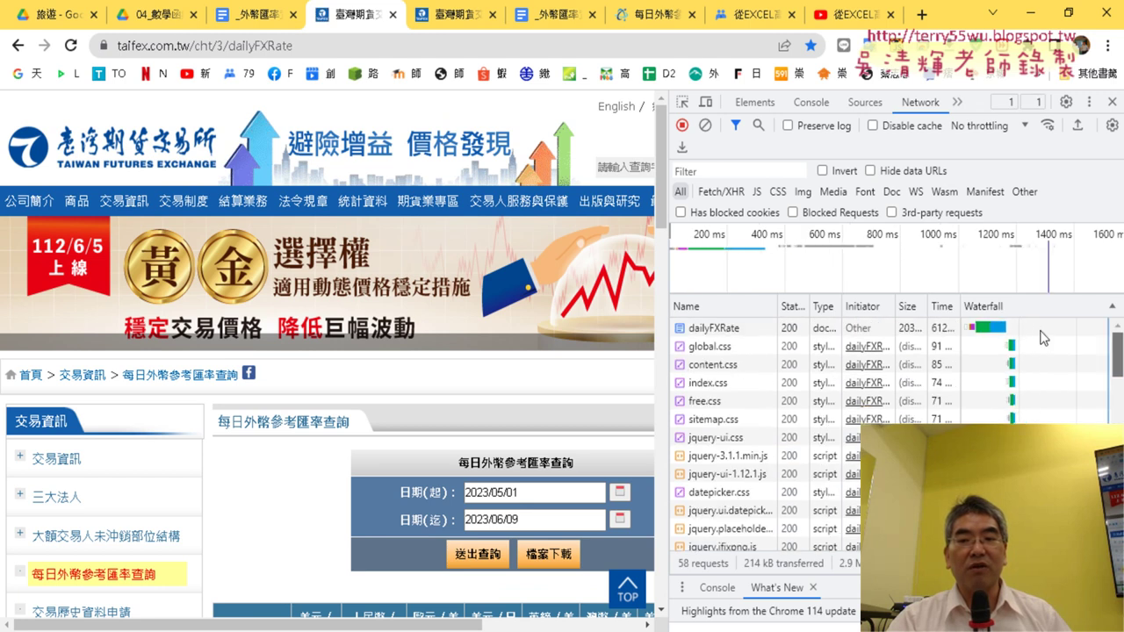
click(714, 328)
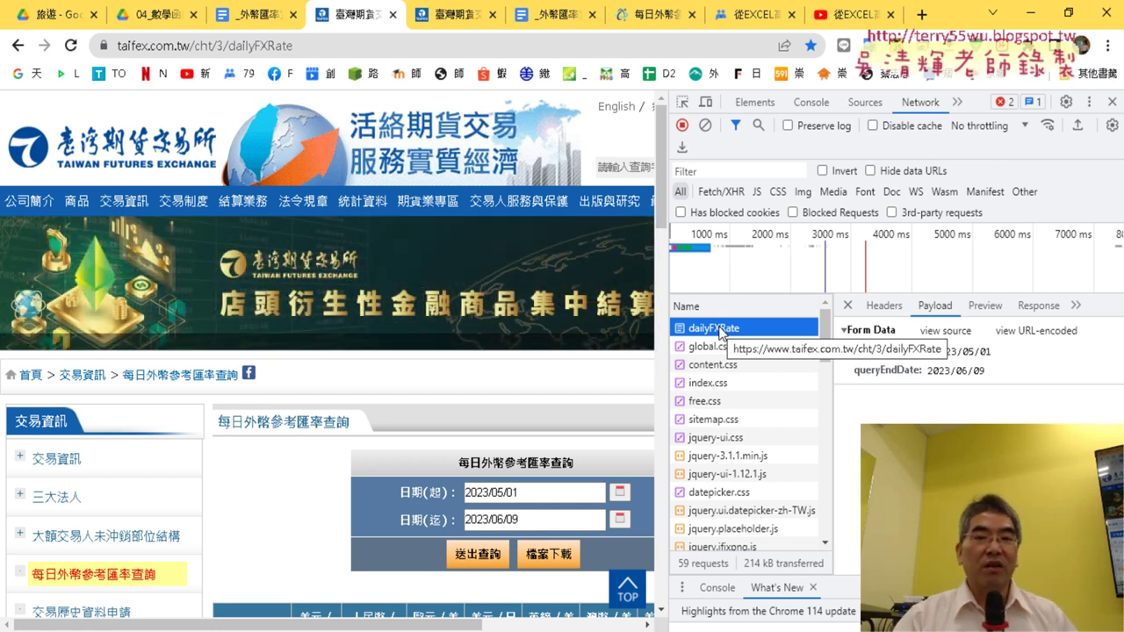
Show the Elements tree with form uForm posting to dailyFXRate, and open the Find bar
click(752, 103)
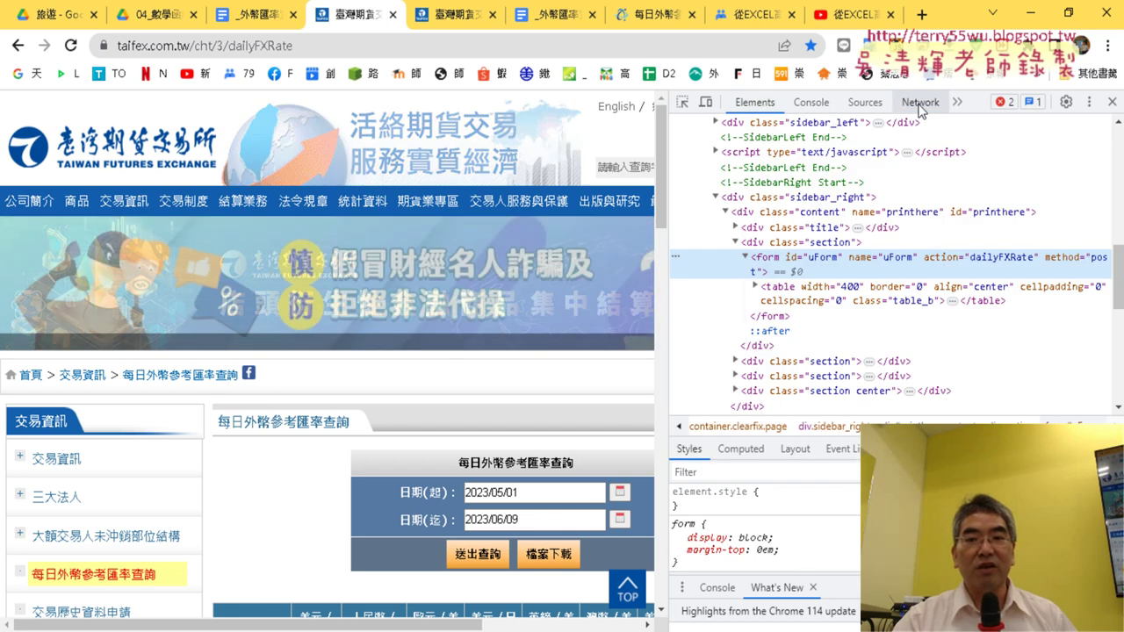
click(921, 103)
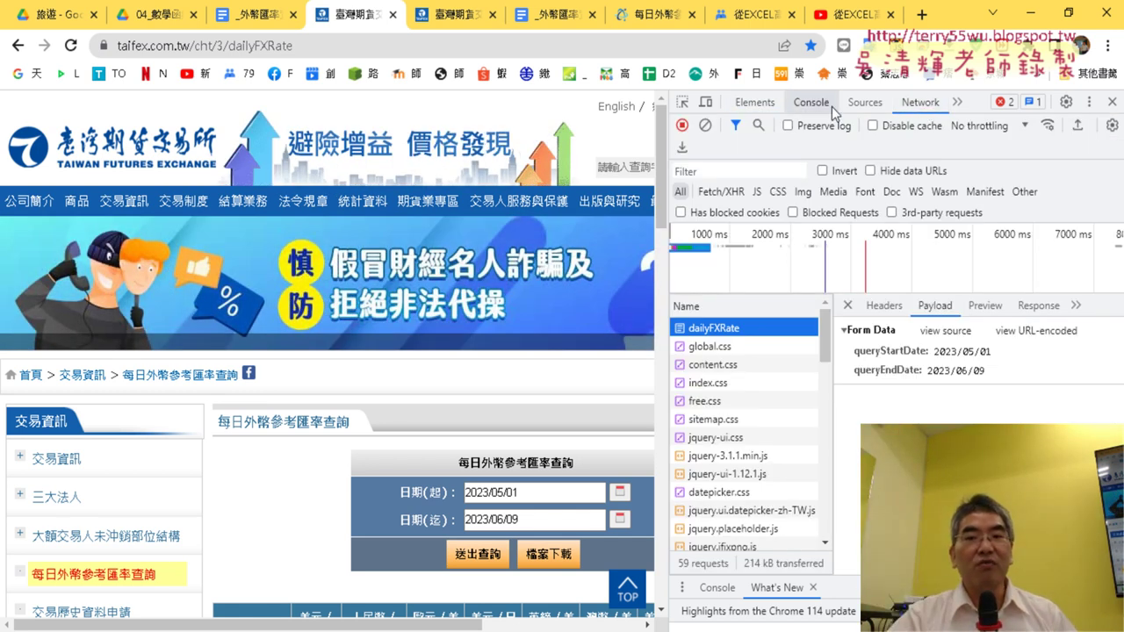
click(751, 103)
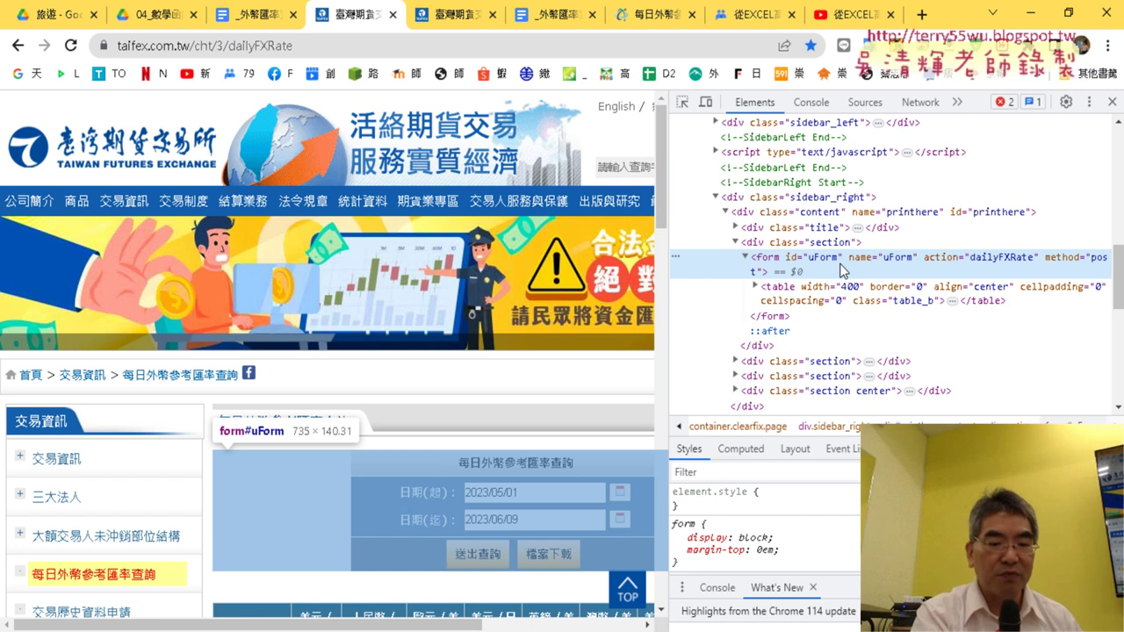
key(ctrl+f)
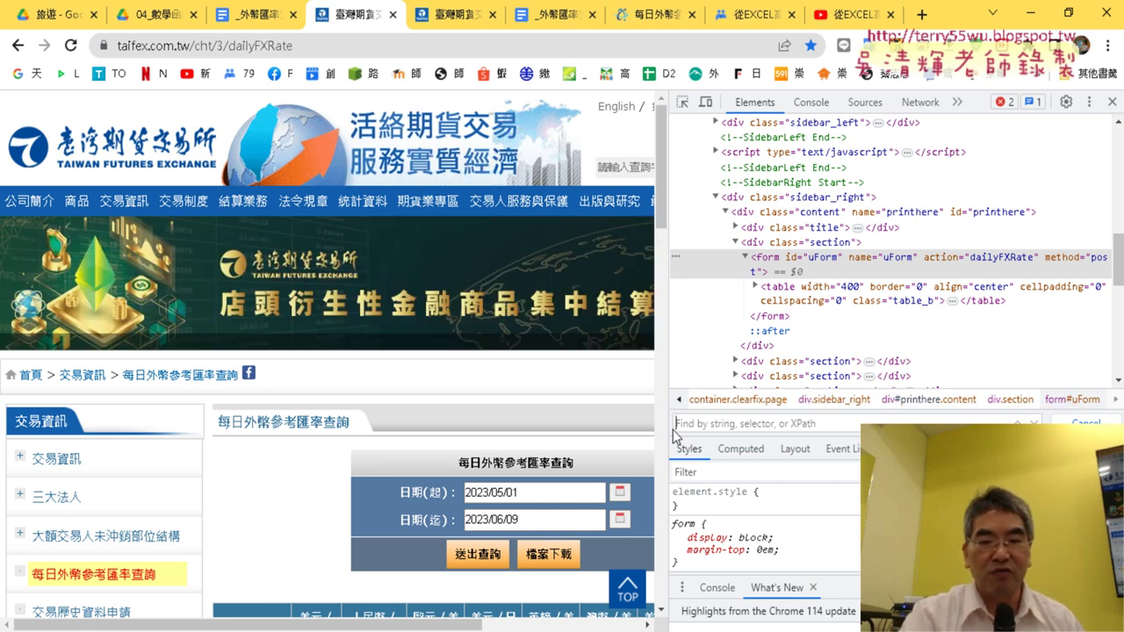
Search elements for '<table' to reach table.table_c, then close DevTools
text(<tab)
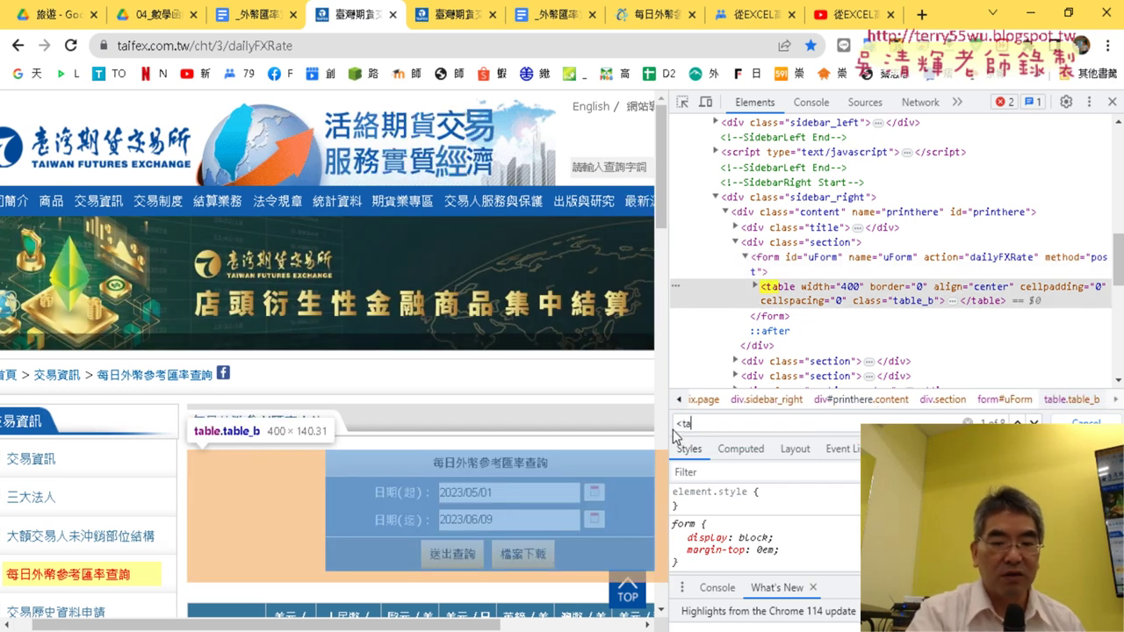
text(le)
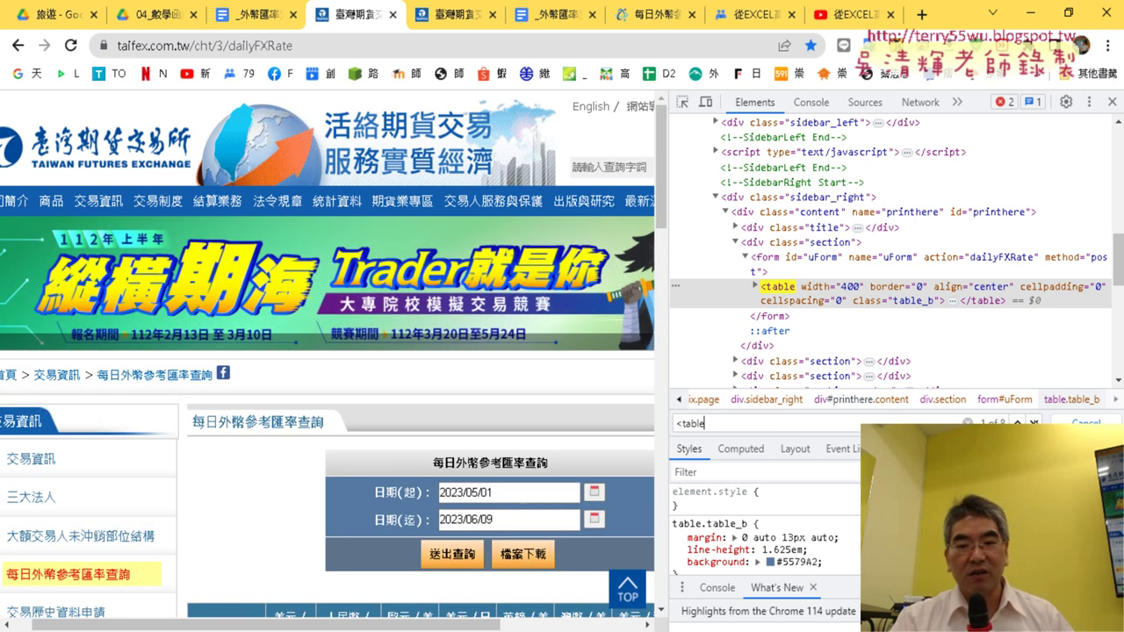
key(Return)
key(Return)
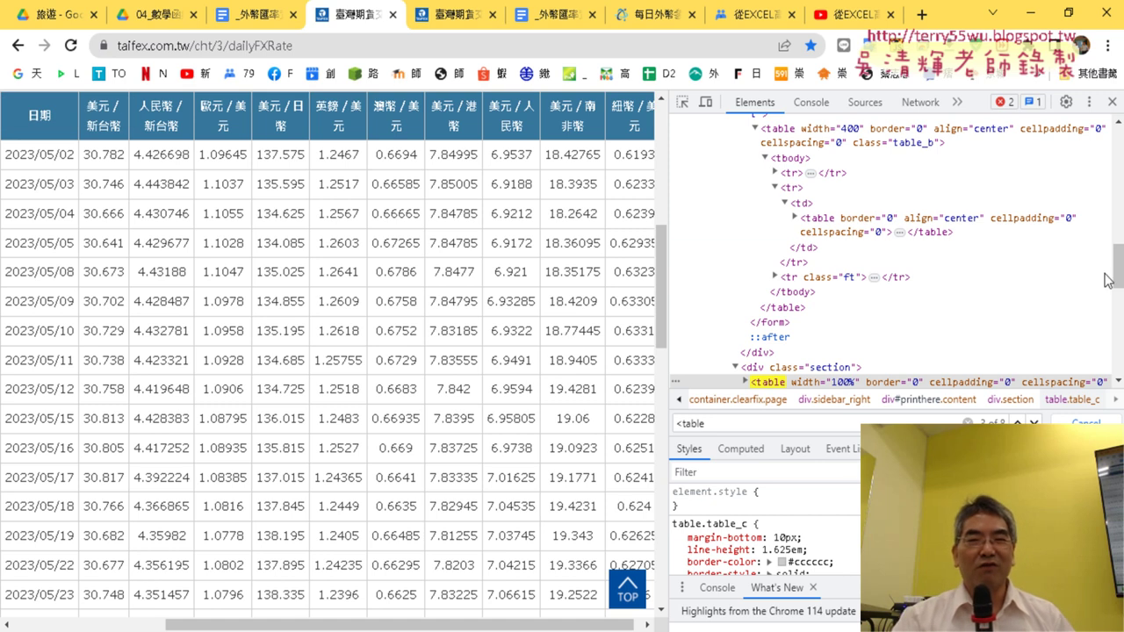
click(1112, 102)
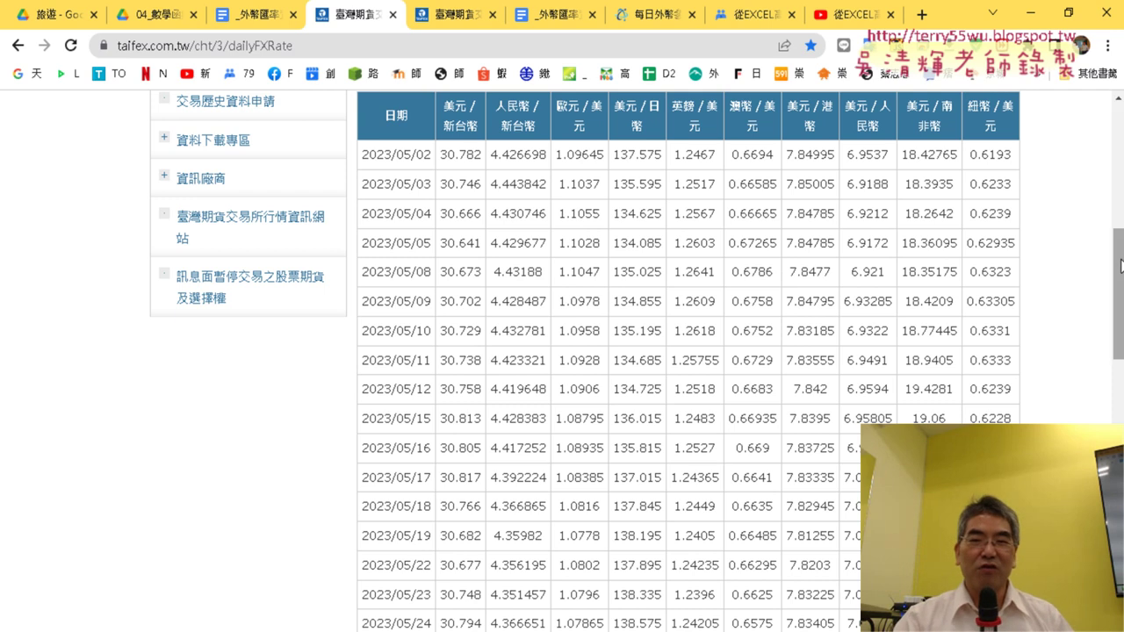
drag(1118, 263, 1118, 125)
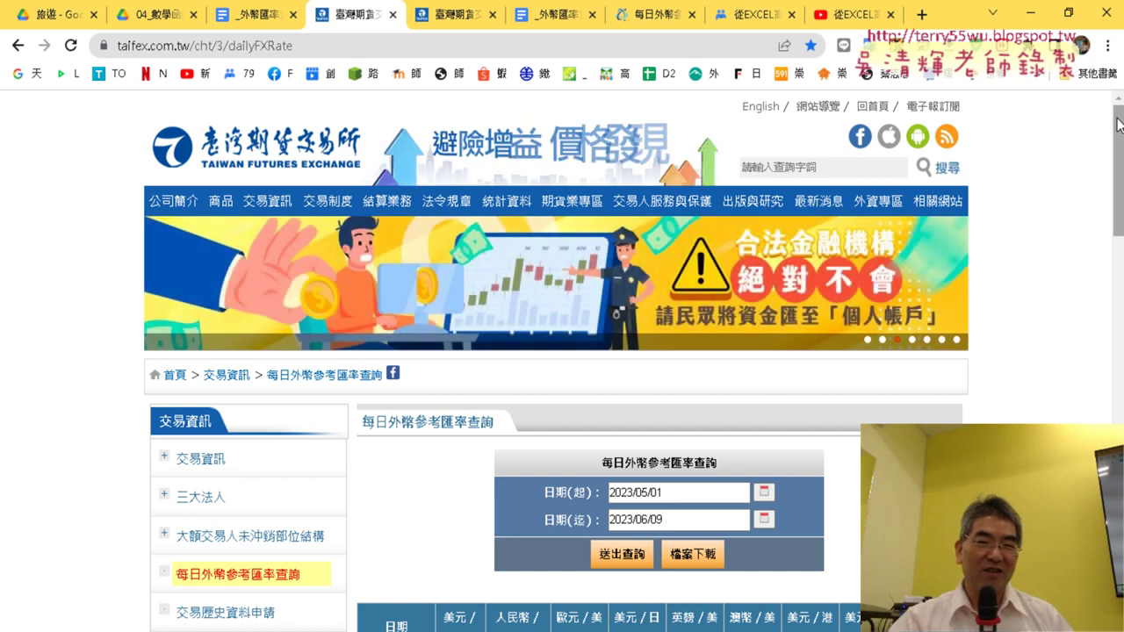
scroll(1028, 230, down, 3)
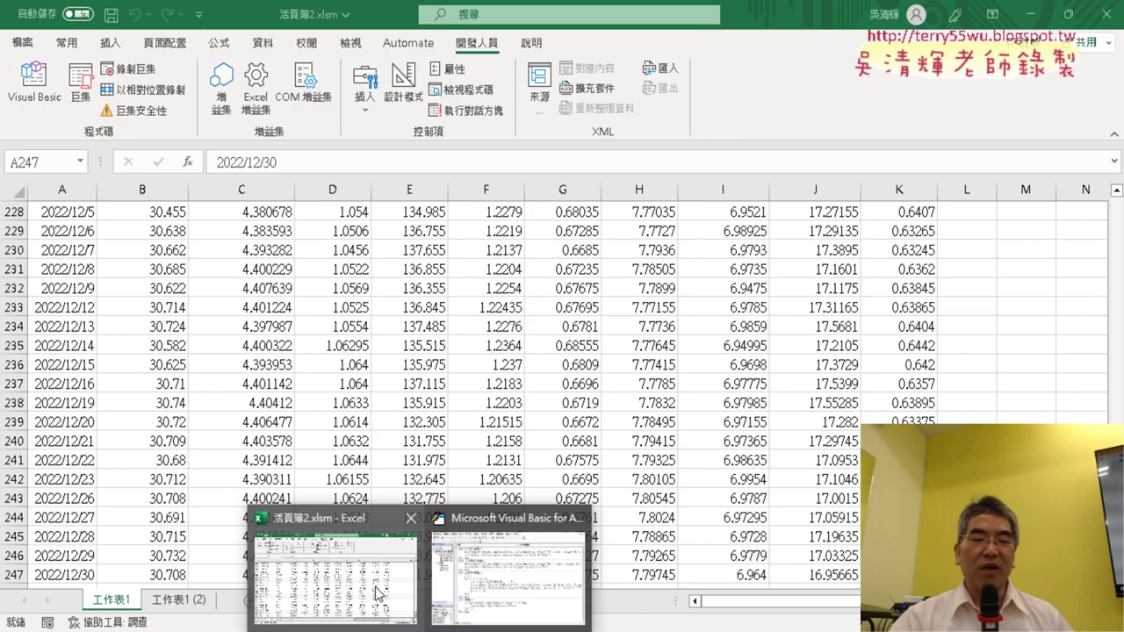
Open Module1's code in the Excel VBA editor
click(338, 597)
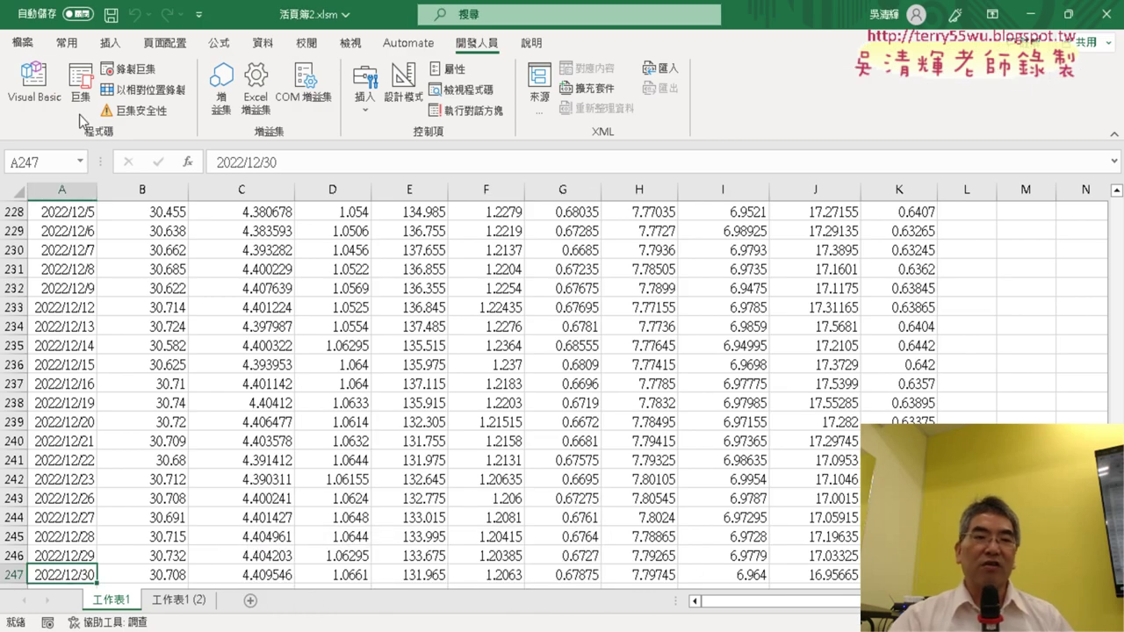
click(33, 83)
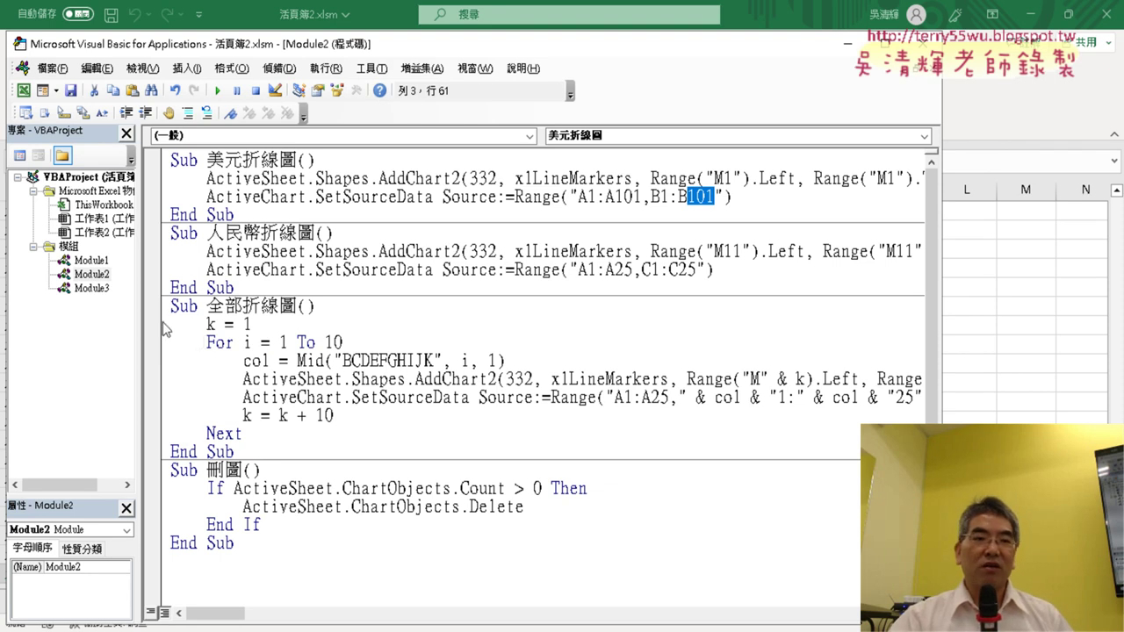
double_click(92, 260)
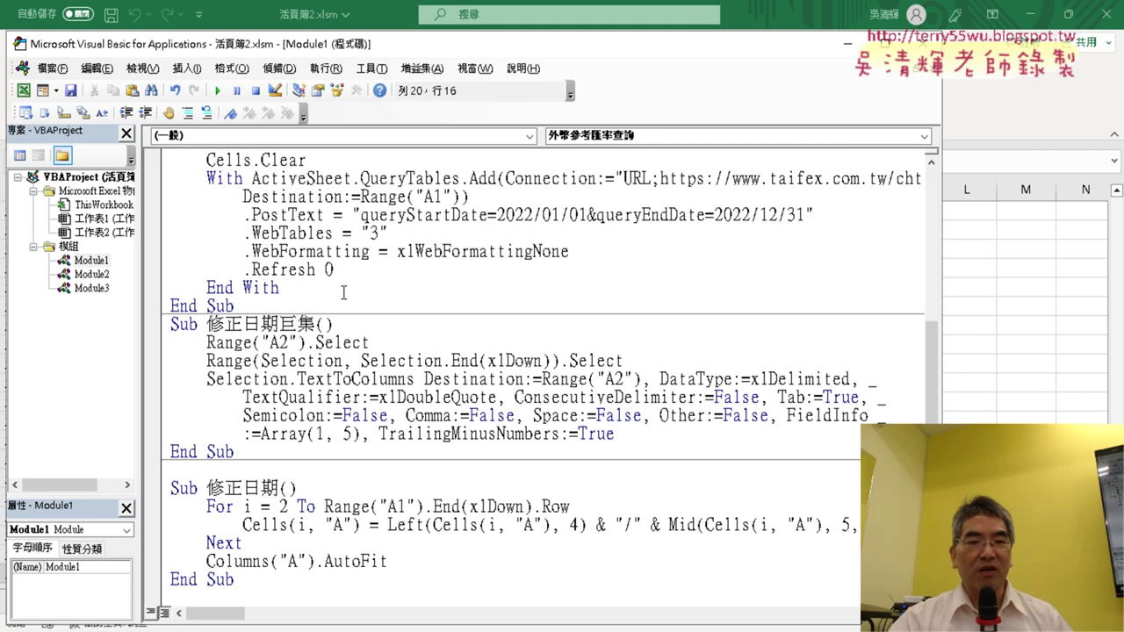
scroll(378, 311, down, 2)
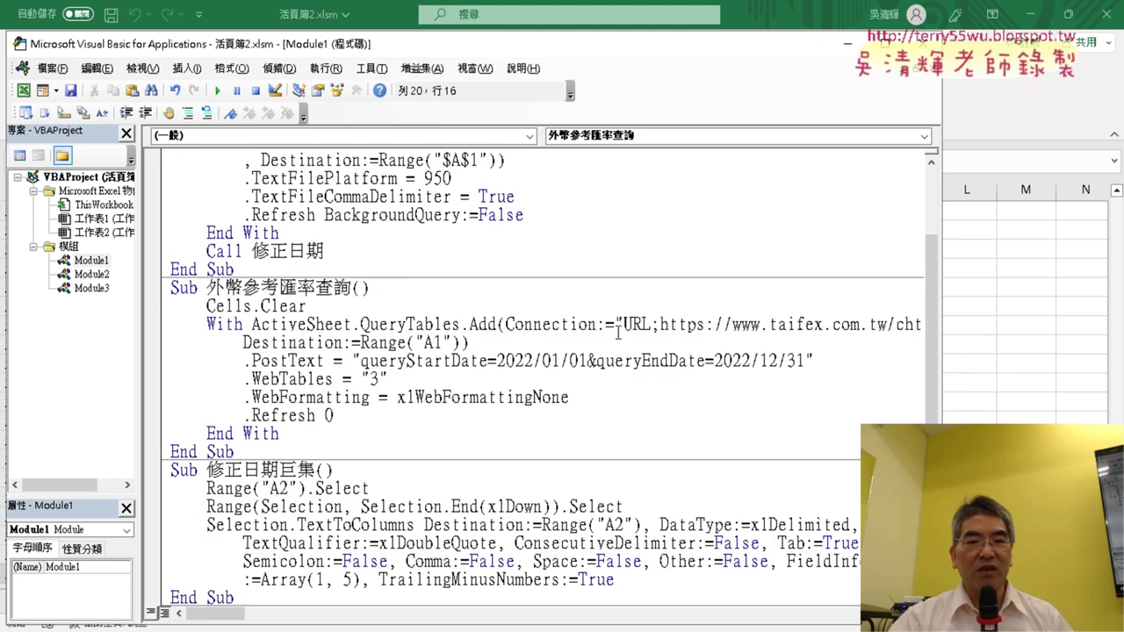
drag(498, 361, 587, 369)
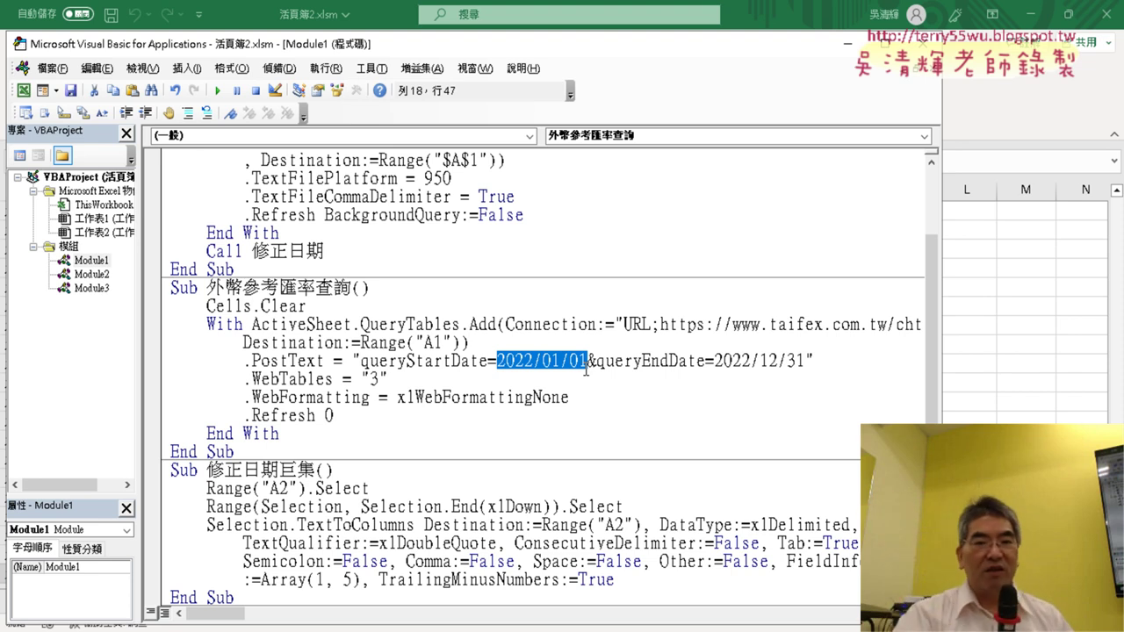
Add an indented blank line under 'Sub 外幣參考匯率查詢()'
click(451, 289)
key(Return)
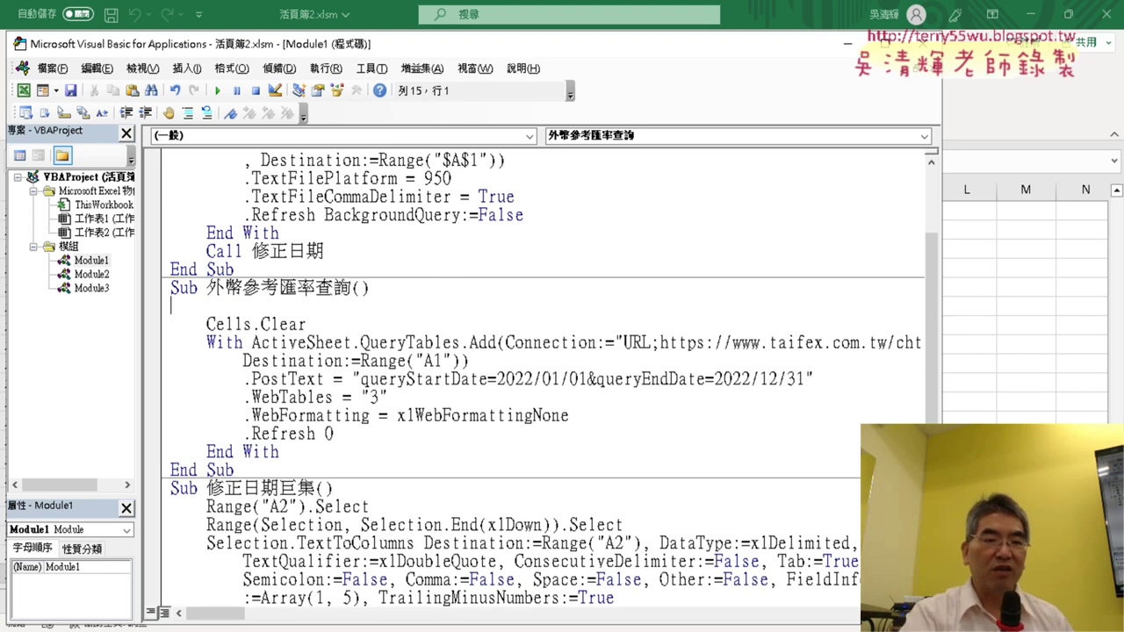
key(Tab)
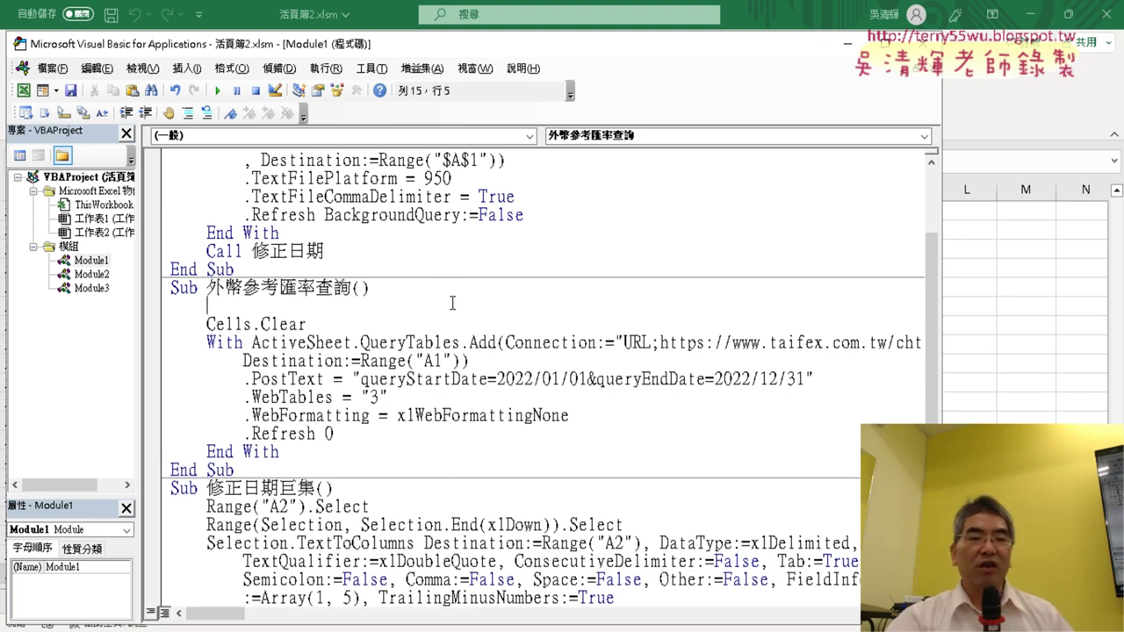
Copy the x and y InputBox lines from the course notes, then return to the VBA editor
mouse_move(379, 630)
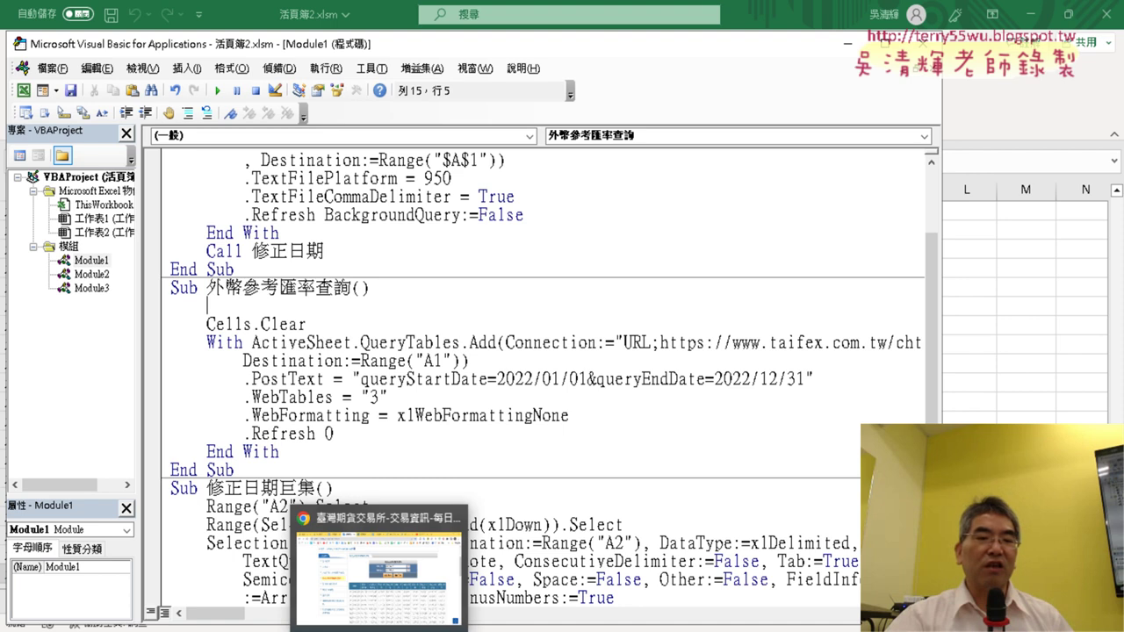
click(389, 583)
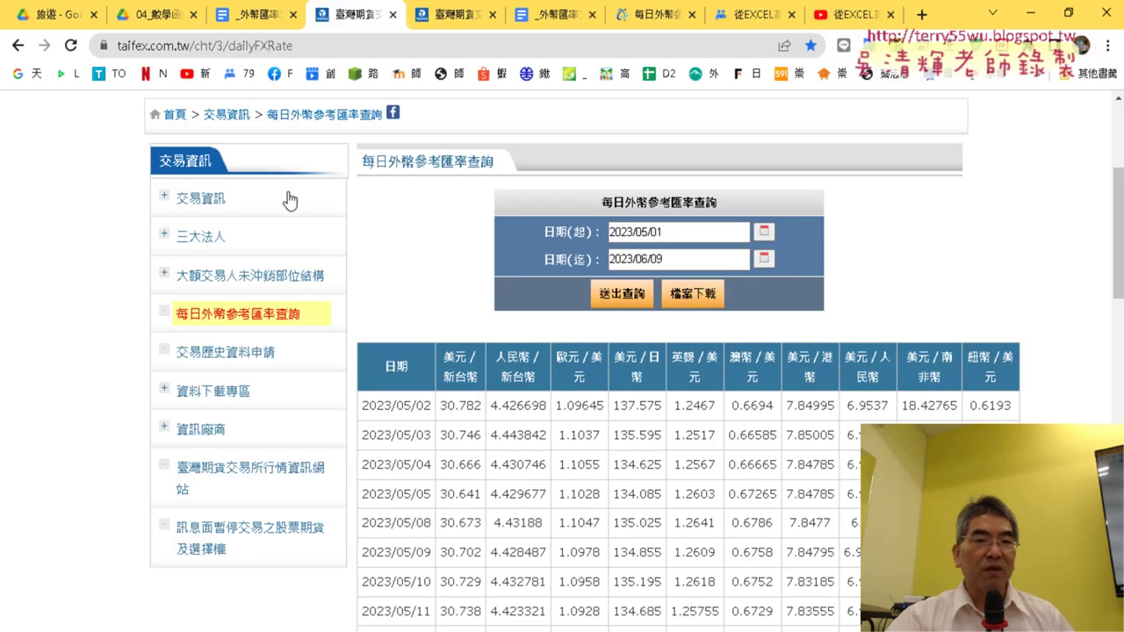
click(254, 22)
scroll(248, 265, down, 5)
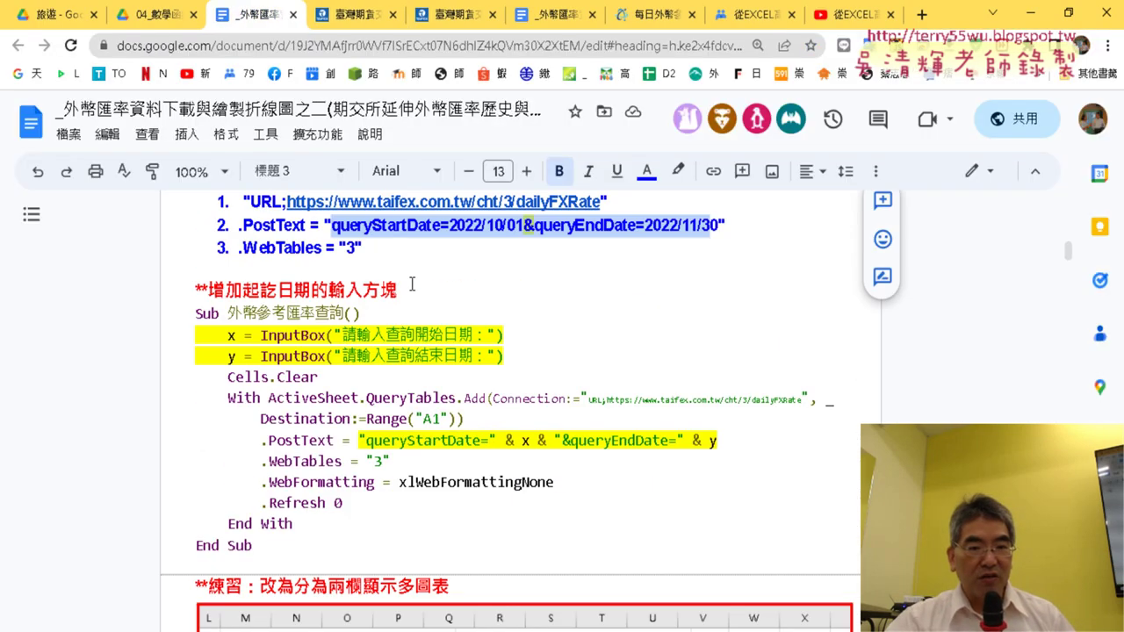
drag(507, 270, 189, 254)
key(ctrl+c)
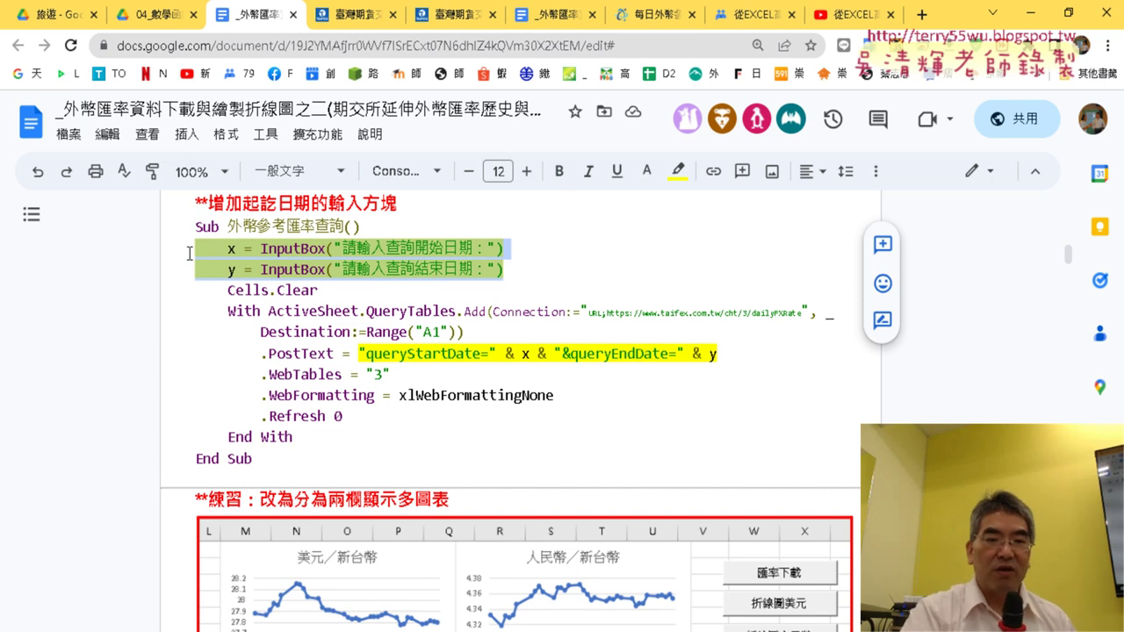
mouse_move(449, 622)
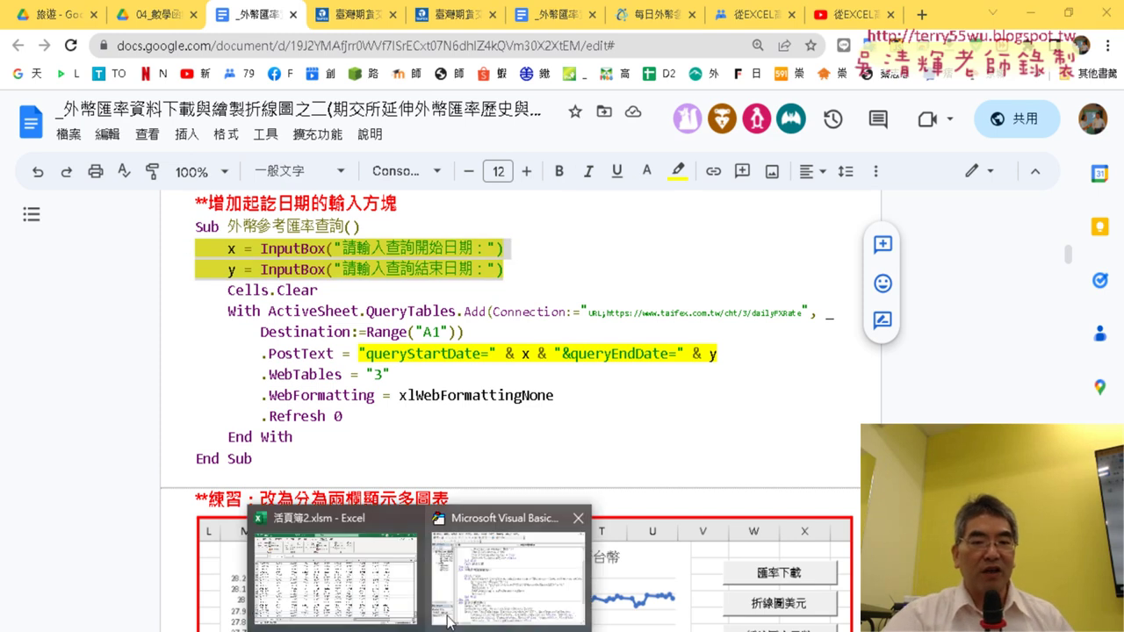
click(468, 605)
Paste the x and y InputBox start/end date prompts onto the blank line under Sub
drag(210, 307, 162, 309)
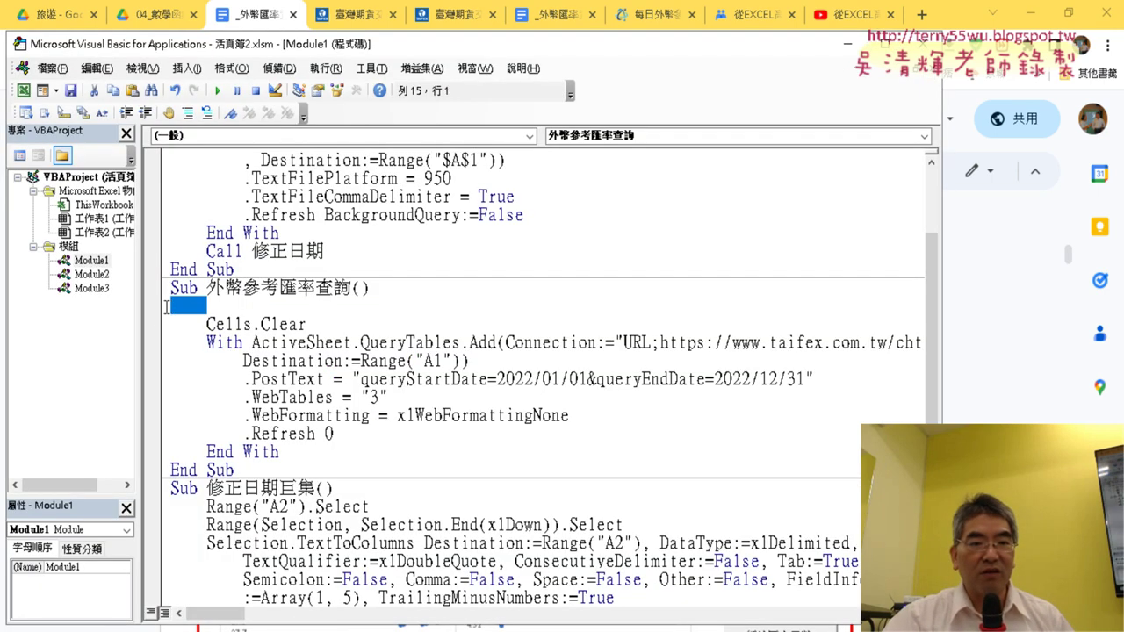
key(ctrl+v)
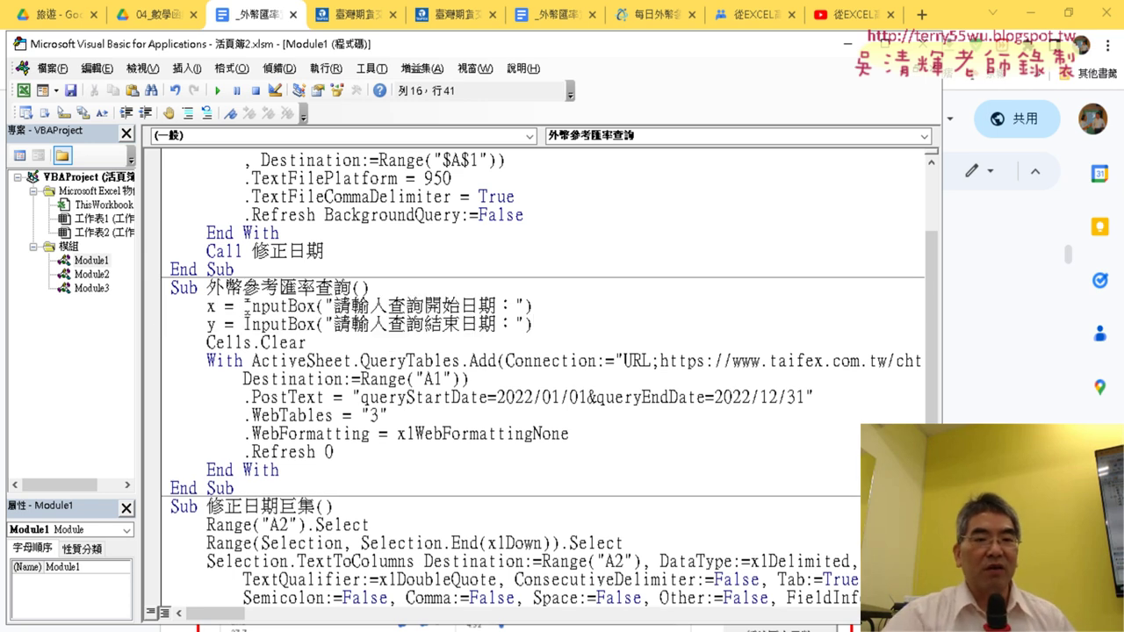
double_click(210, 305)
drag(244, 305, 551, 303)
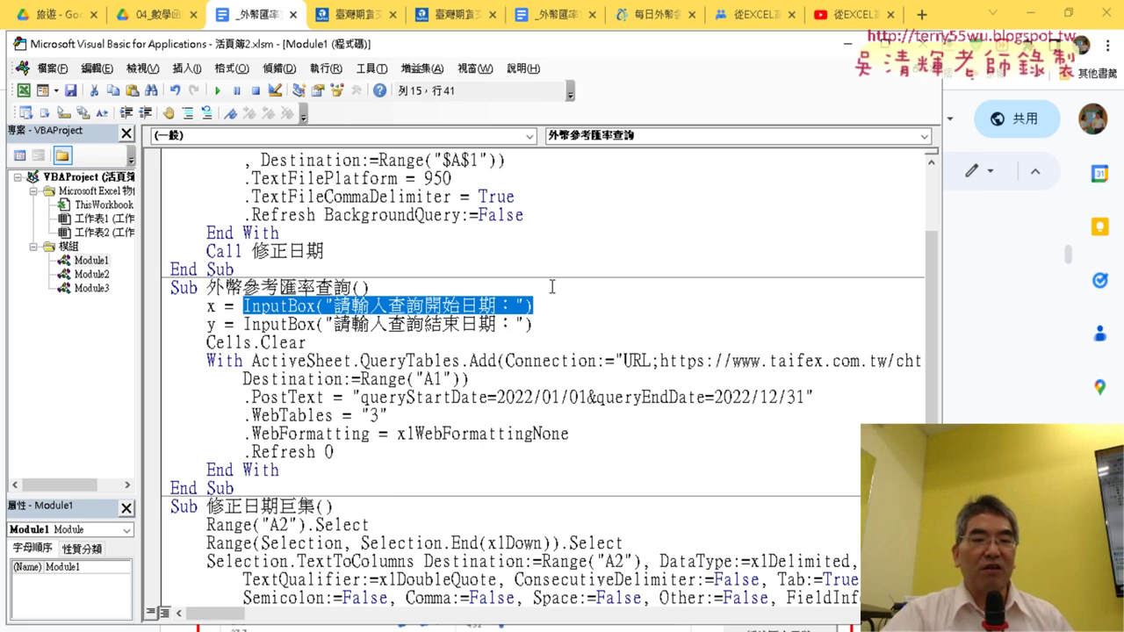
click(218, 327)
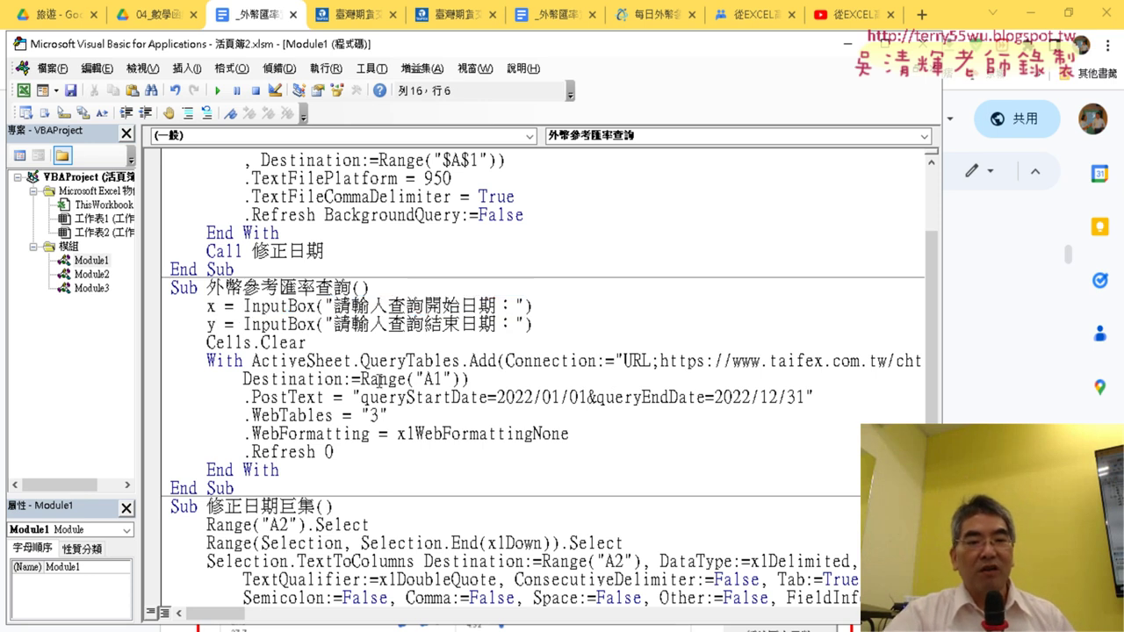
drag(219, 306, 206, 308)
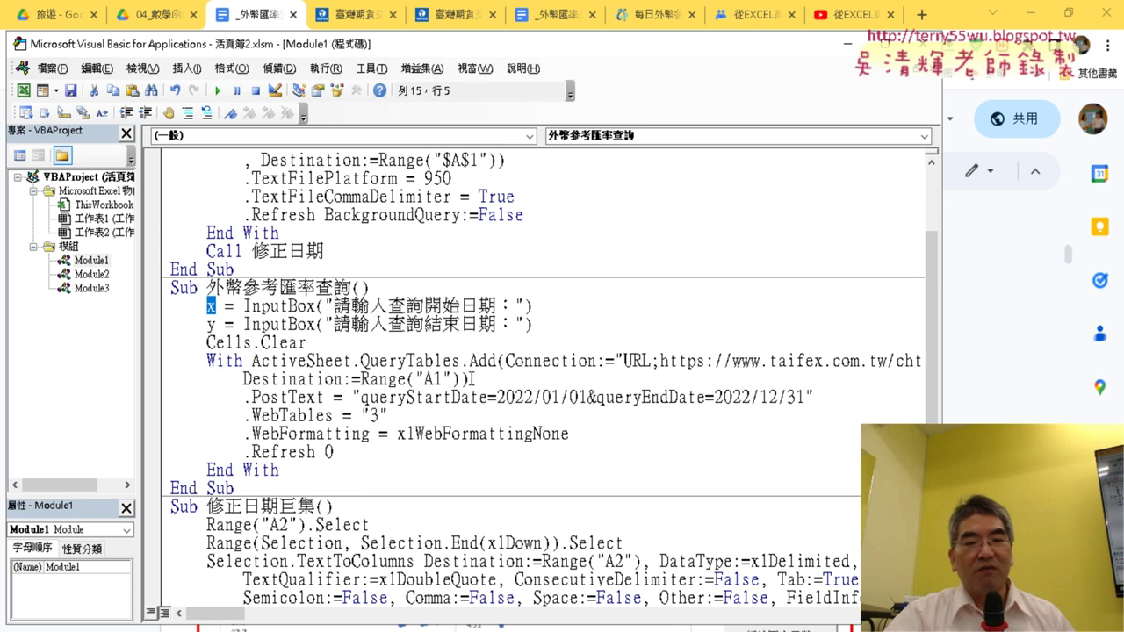
drag(495, 397, 587, 403)
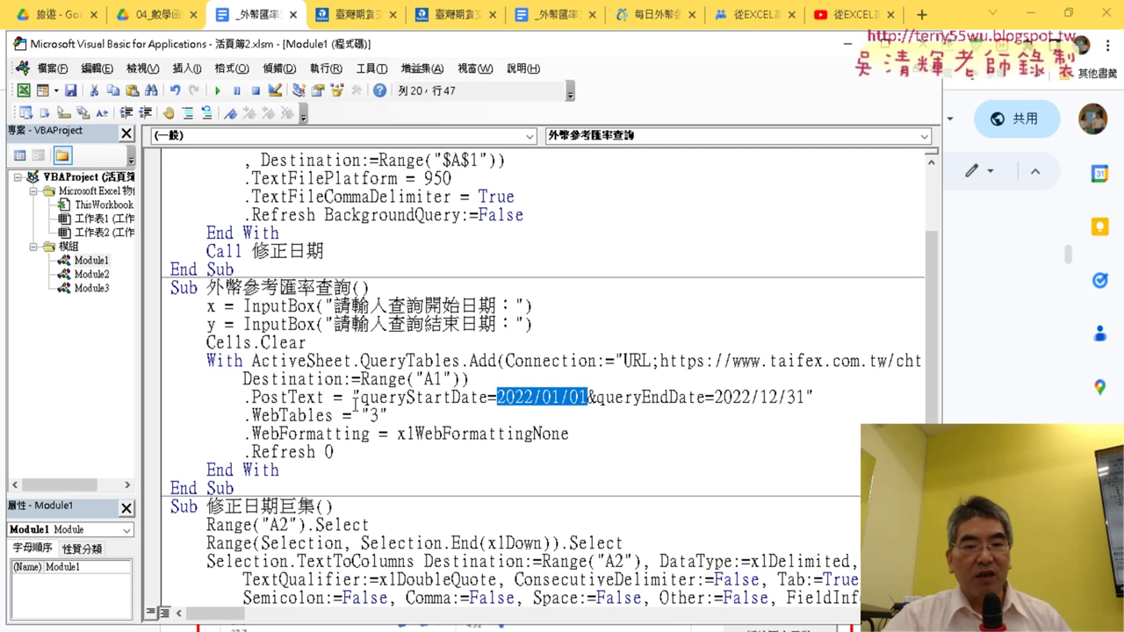
Replace the fixed start date 2022/01/01 in PostText with " & x & "
drag(359, 397, 795, 398)
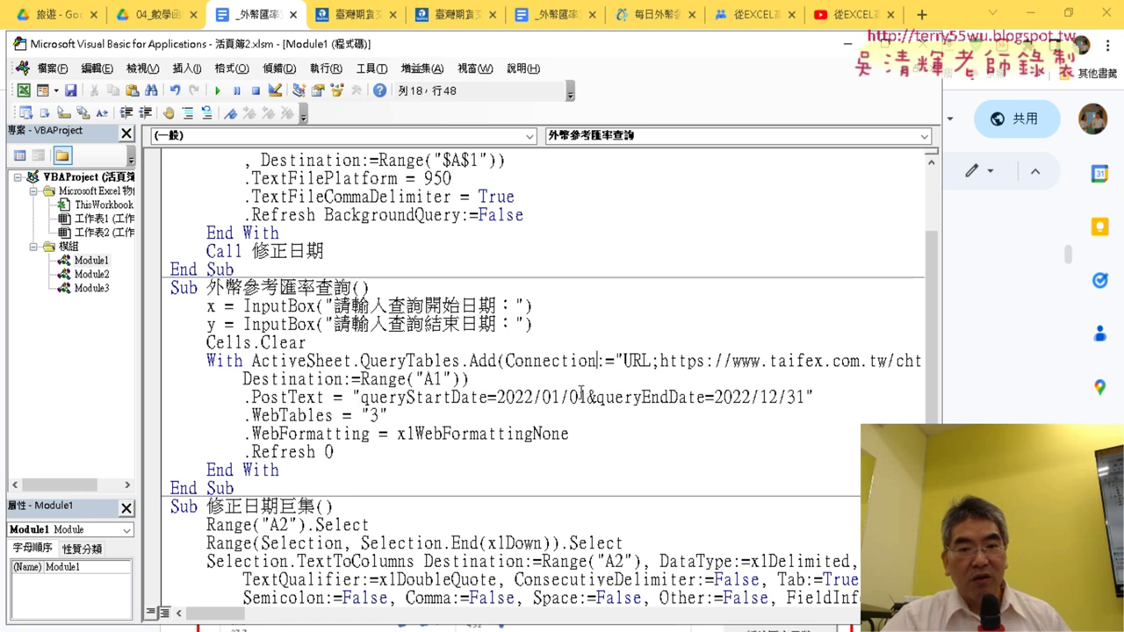
drag(587, 397, 497, 397)
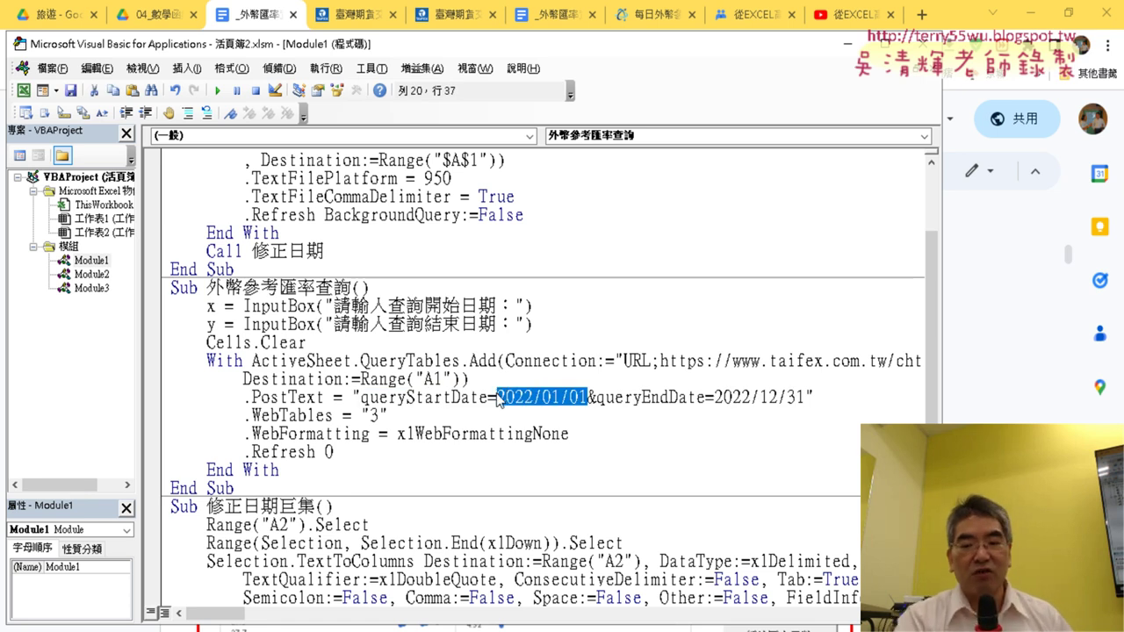
text("")
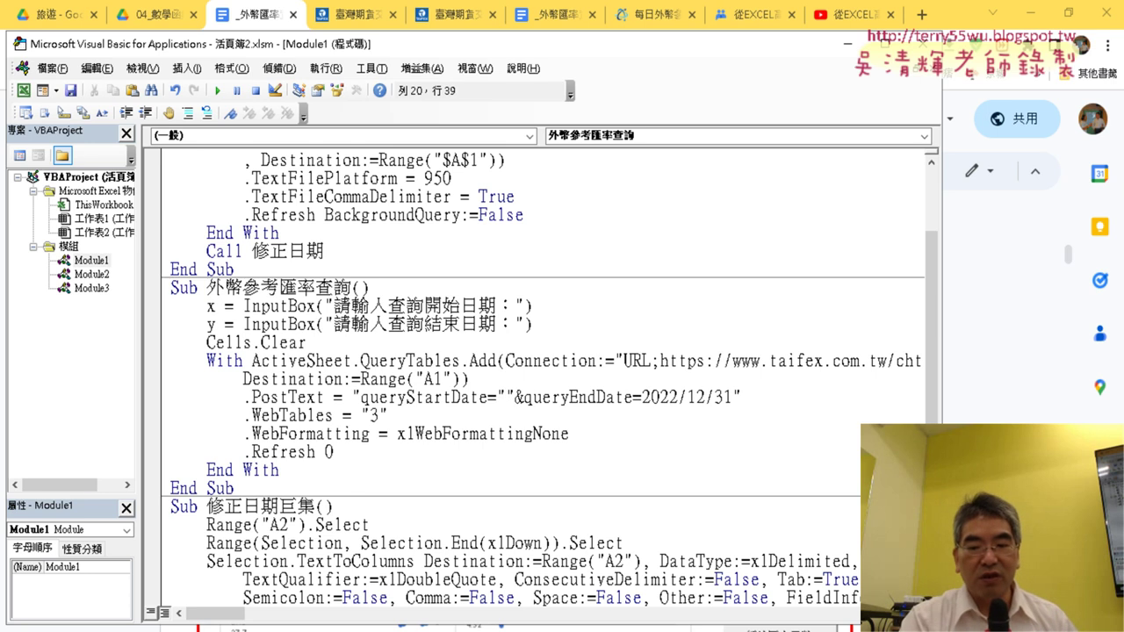
text(&&)
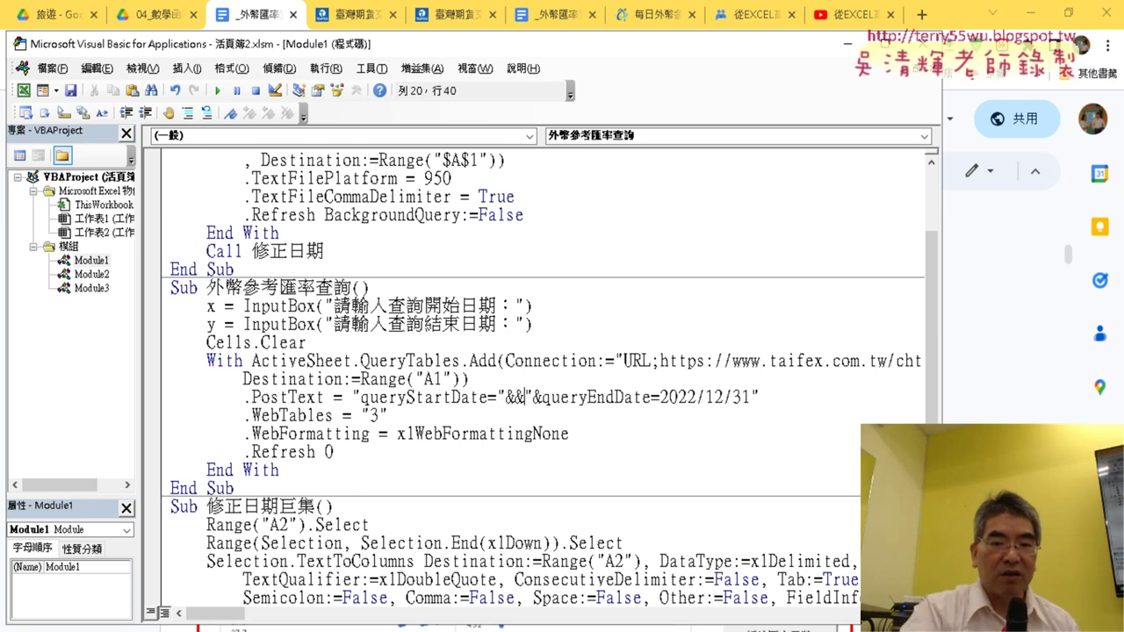
key(Left)
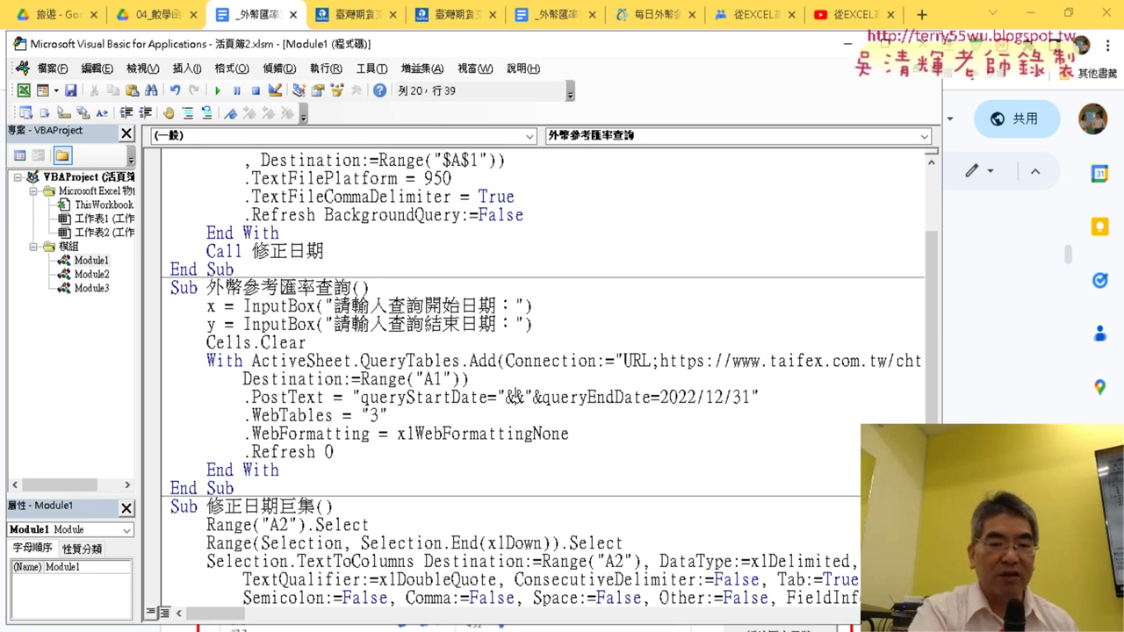
text(x)
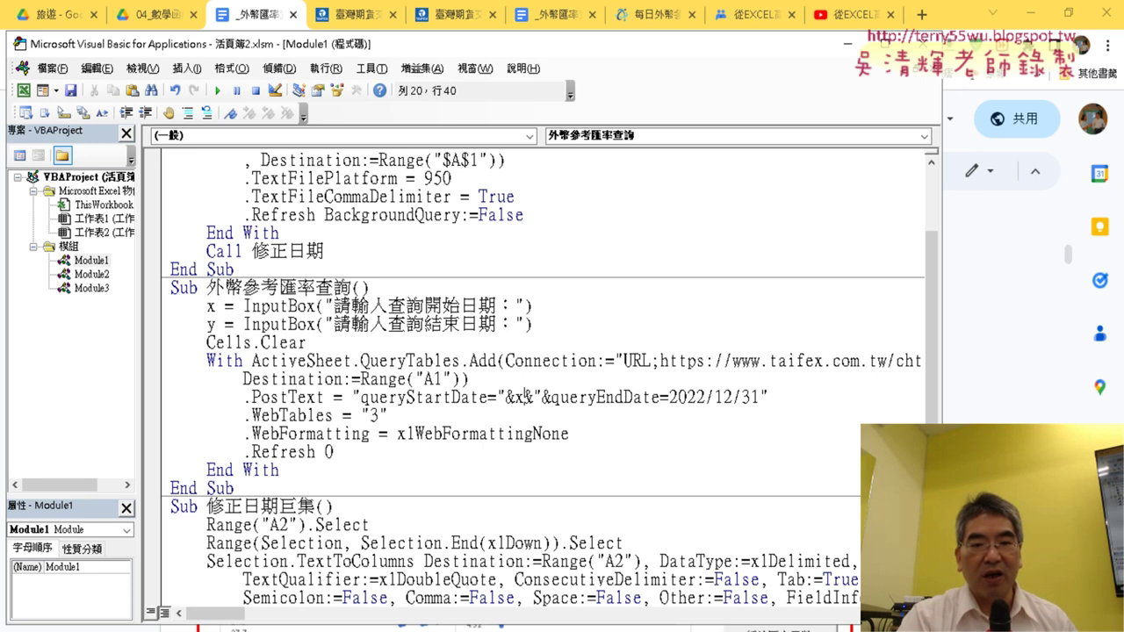
click(507, 397)
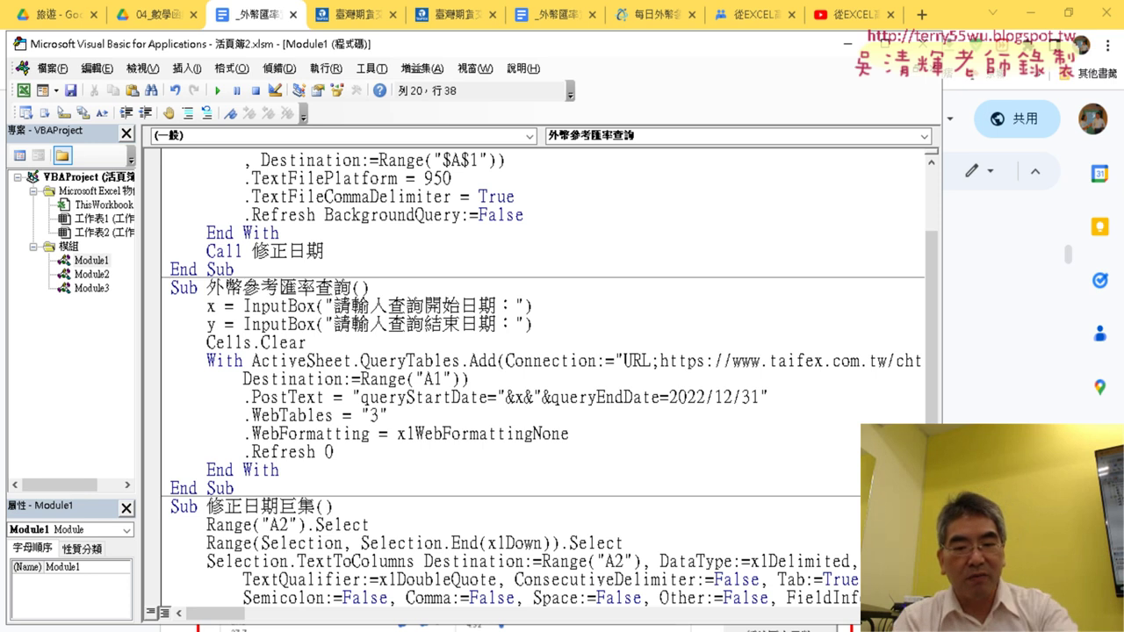
key(Right)
key(Right)
key(Right)
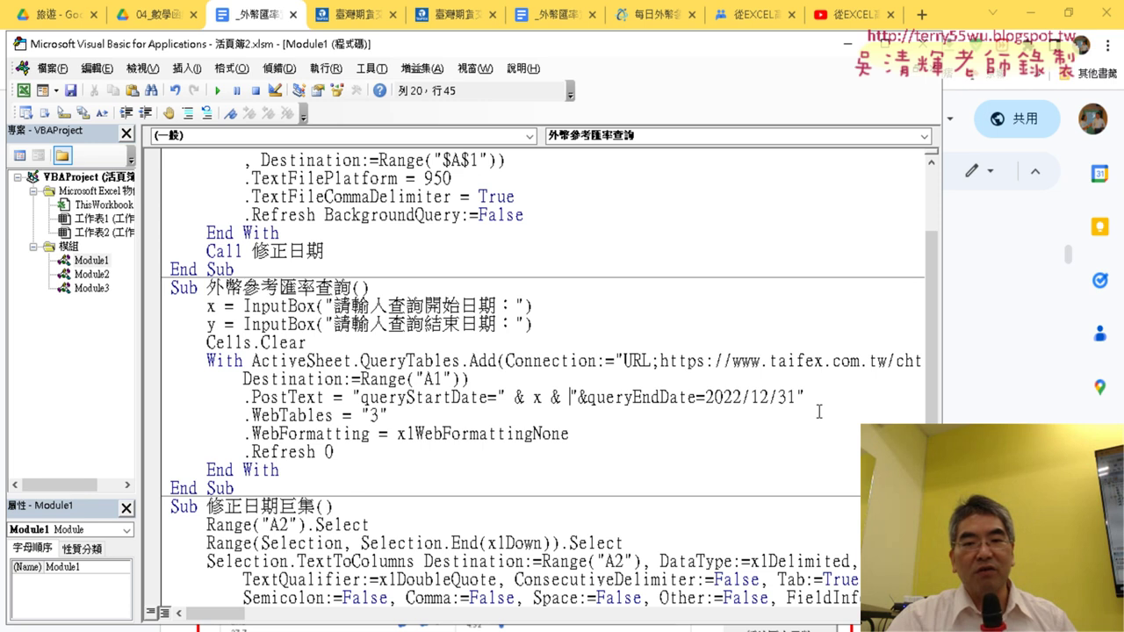
Replace the fixed end date 2022/12/31 with " & y
drag(799, 395, 706, 396)
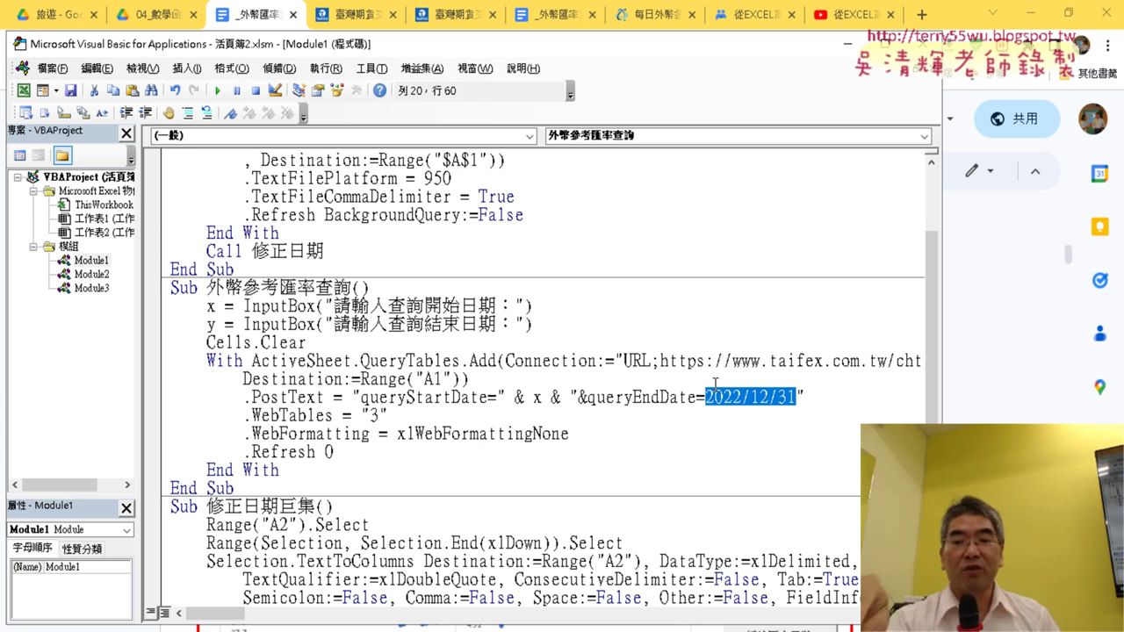
key(Delete)
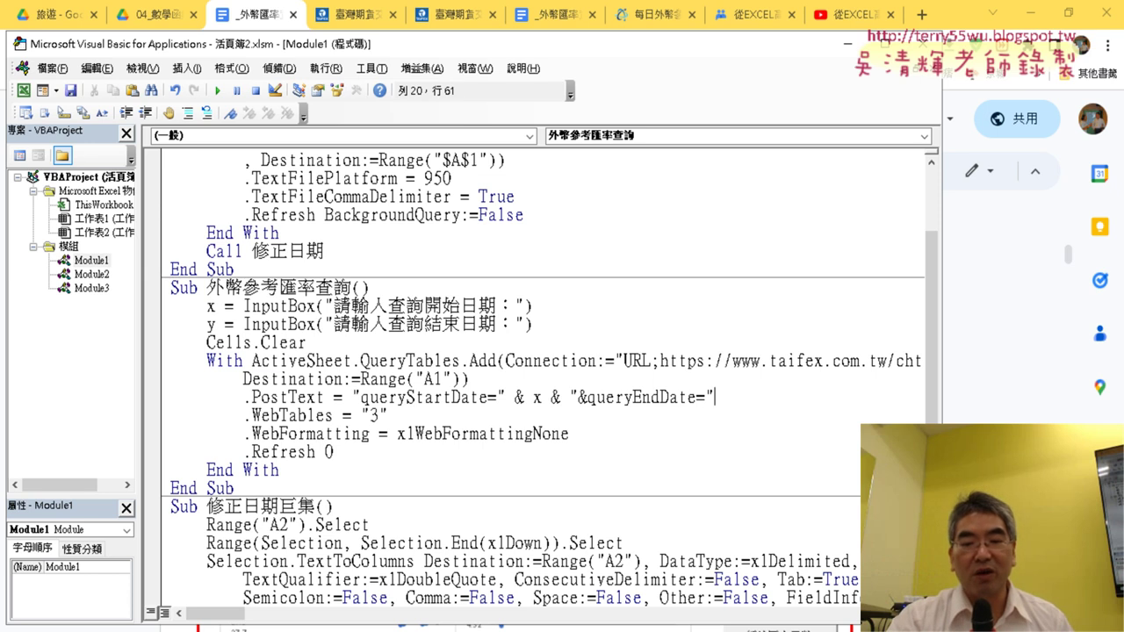
text(&)
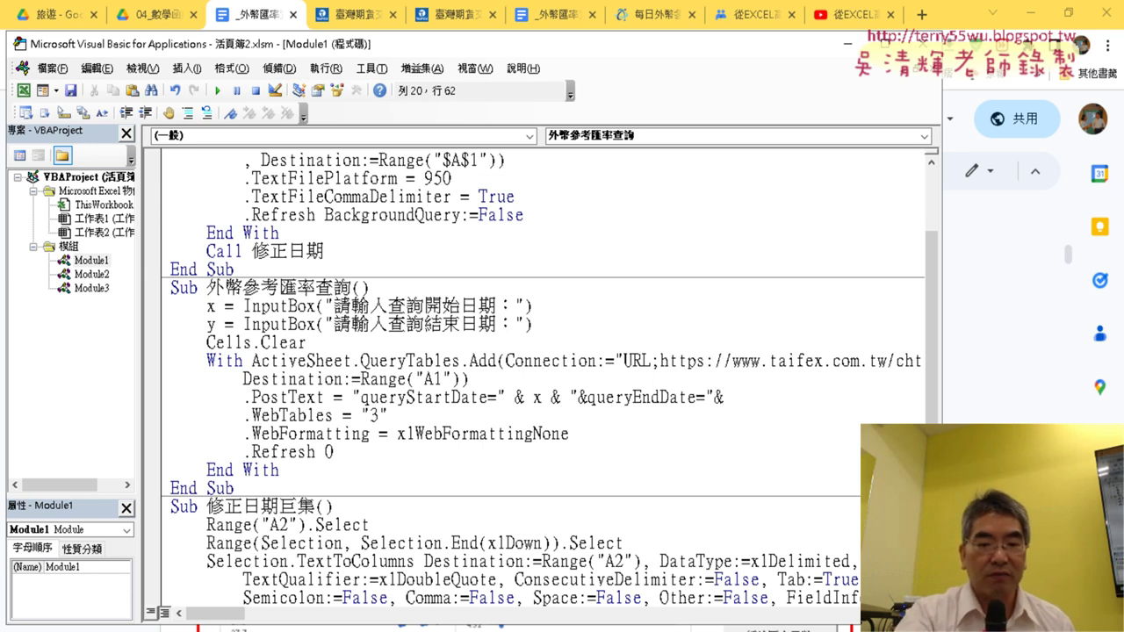
text(y)
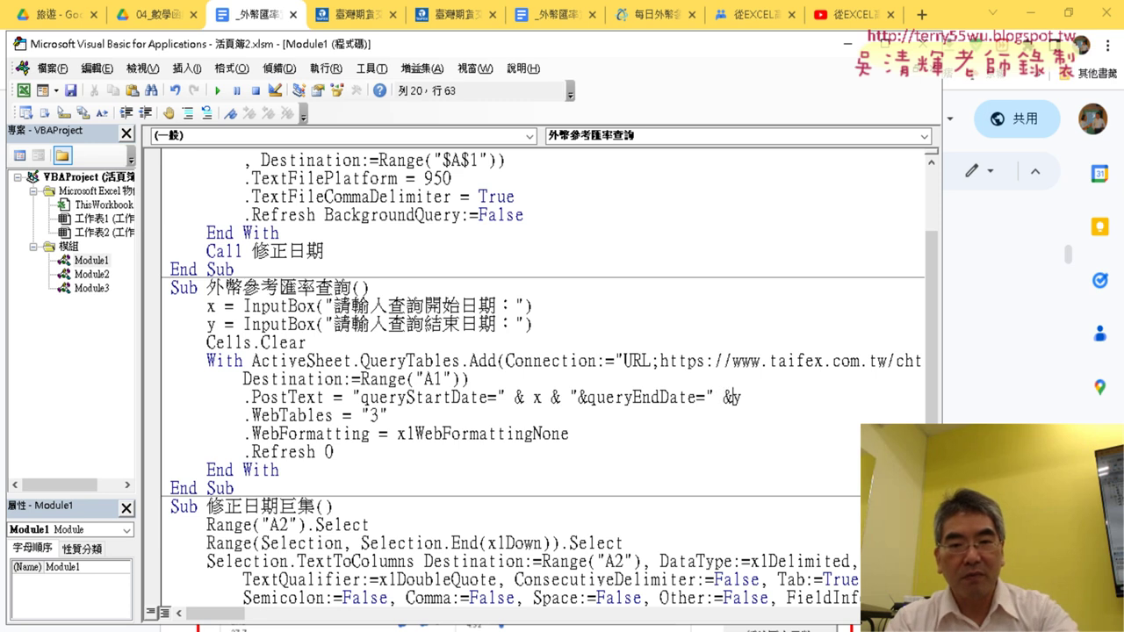
key(Right)
key(End)
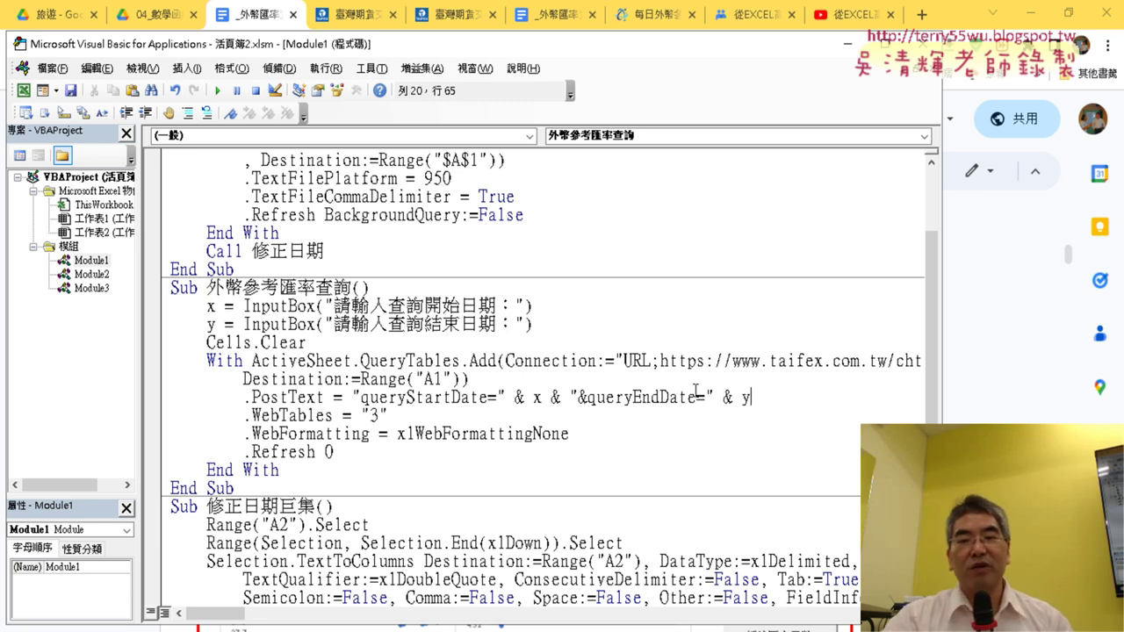
drag(775, 403, 708, 397)
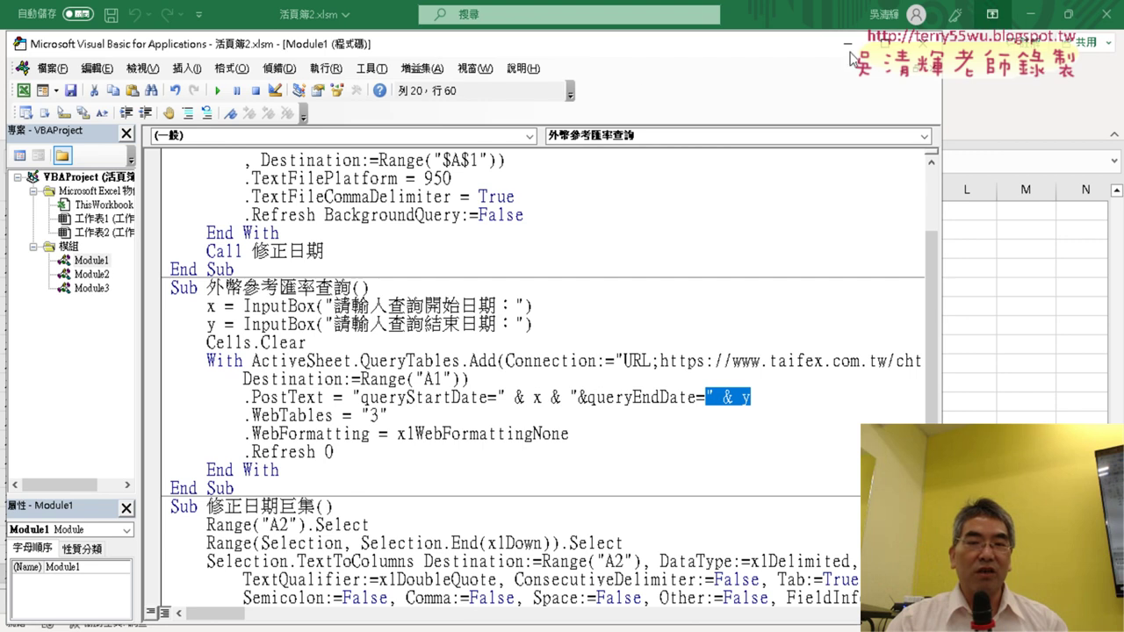
Run the macro with F5, enter start date 2023/1/1, and begin typing end date 2023/2/28
click(1030, 15)
drag(376, 44, 527, 115)
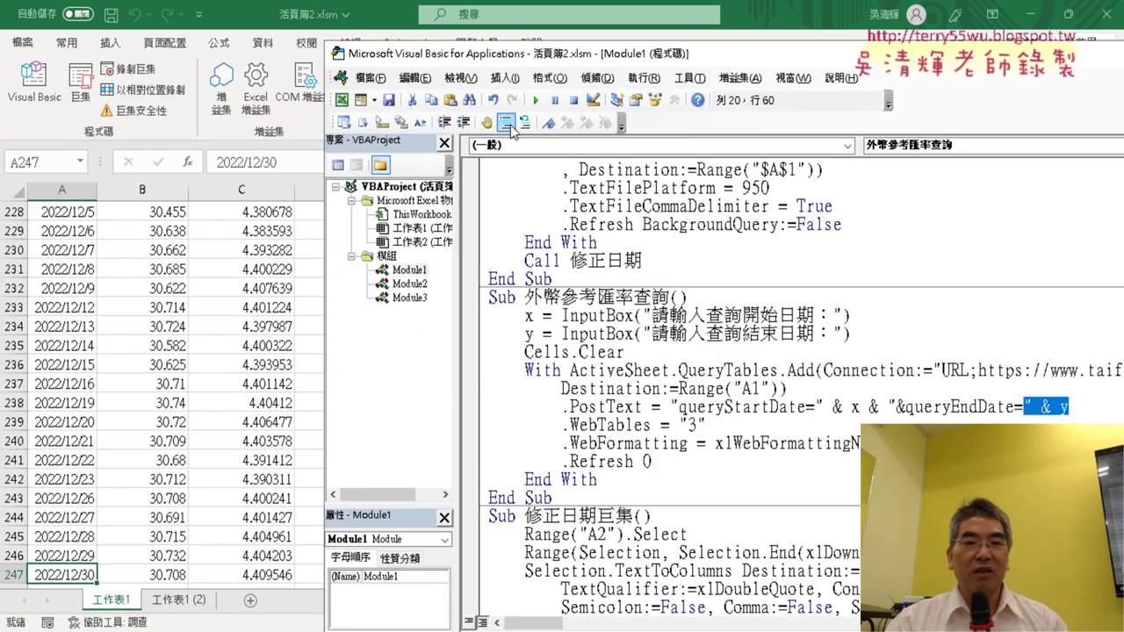
key(F5)
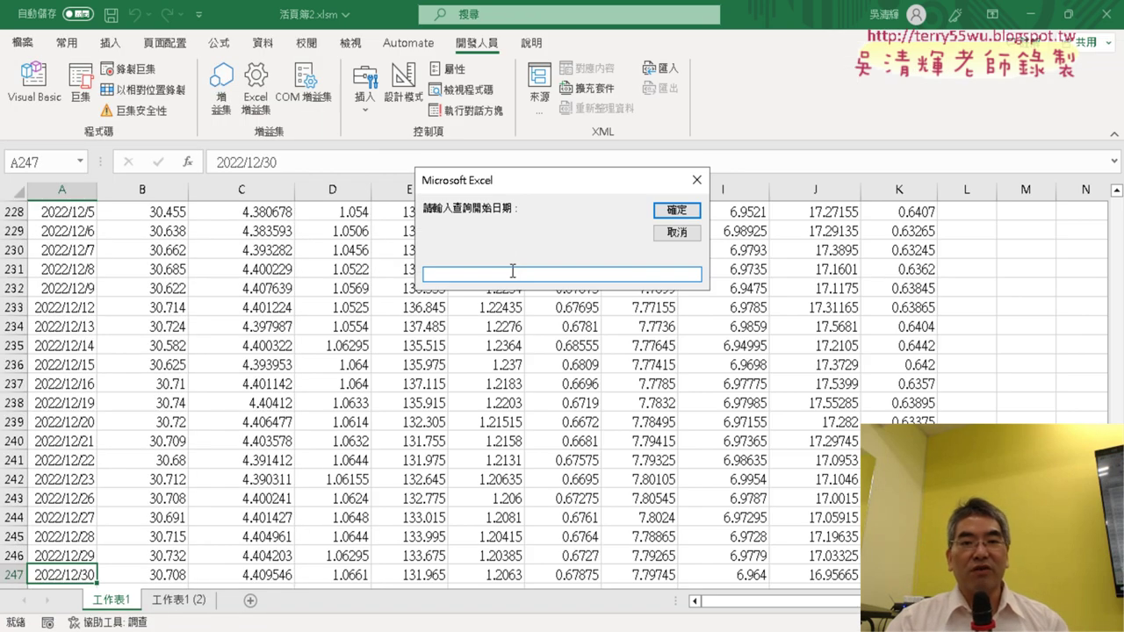
text(2)
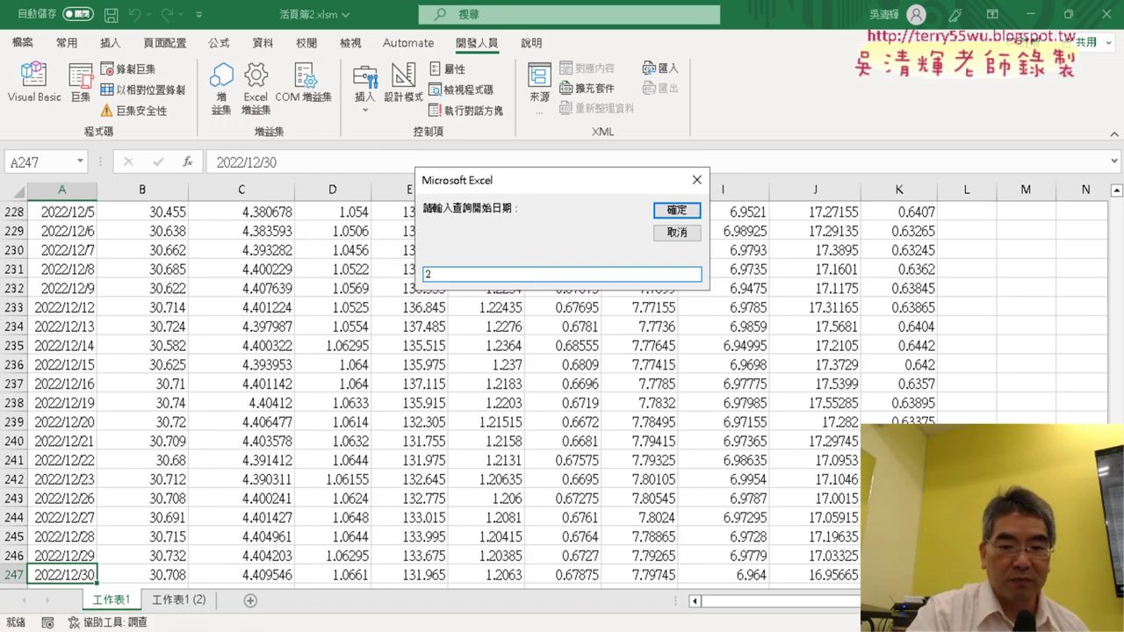
text(023)
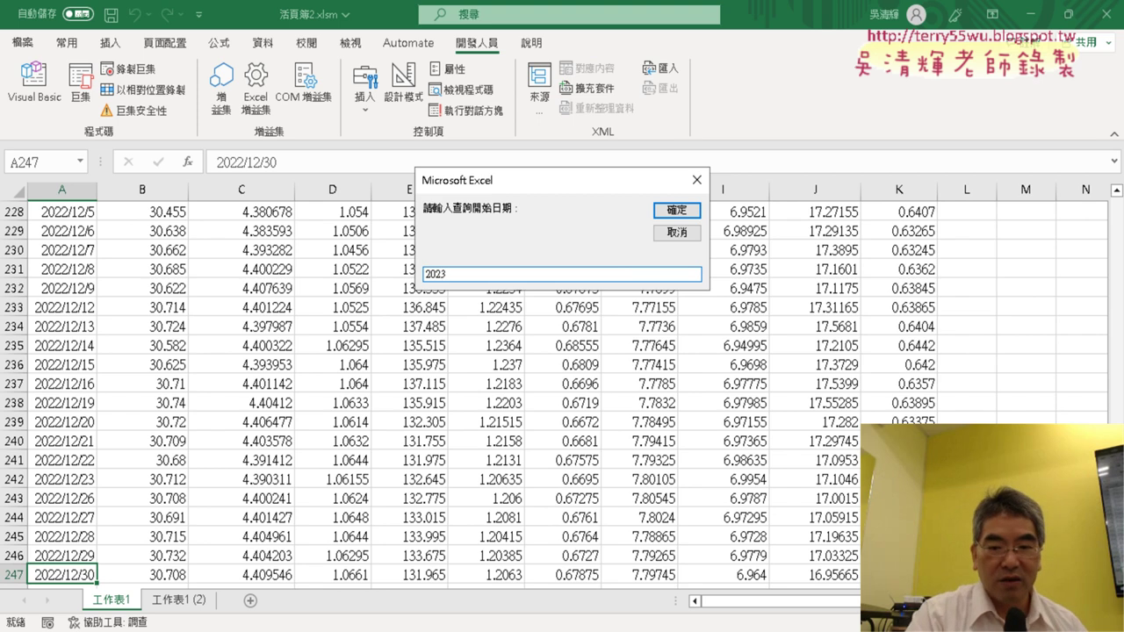
text(/1)
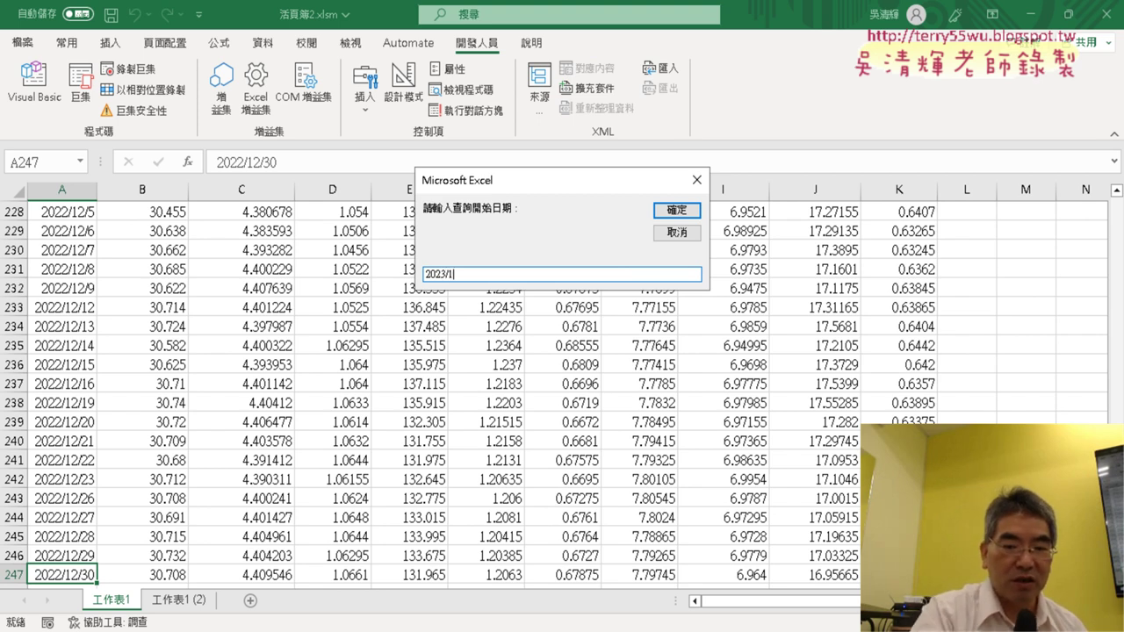
text(/1)
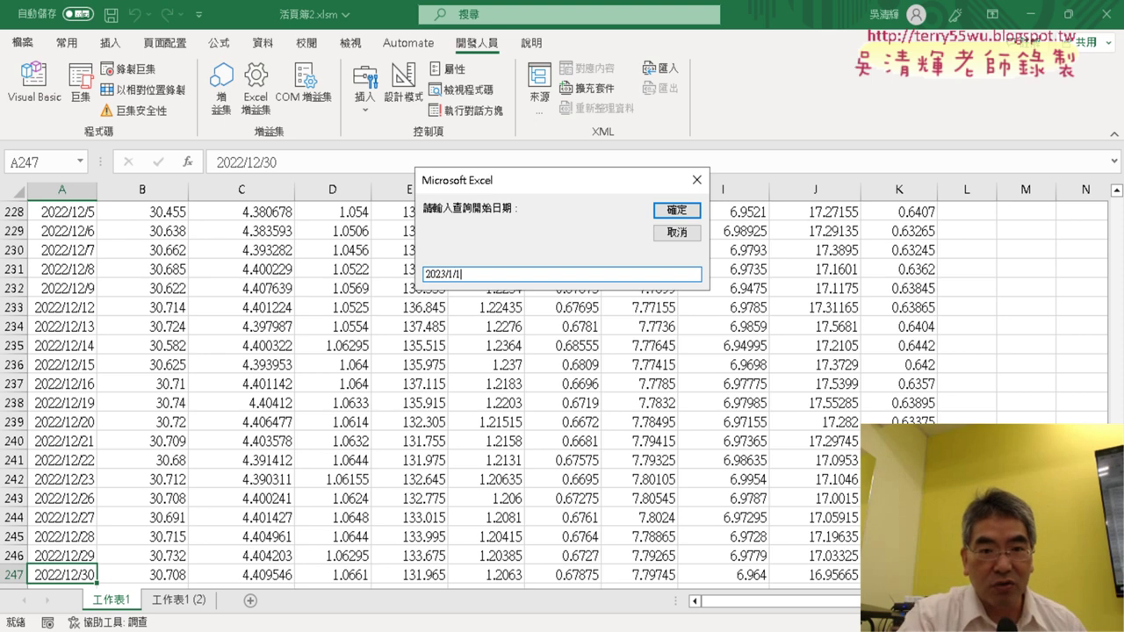
key(Return)
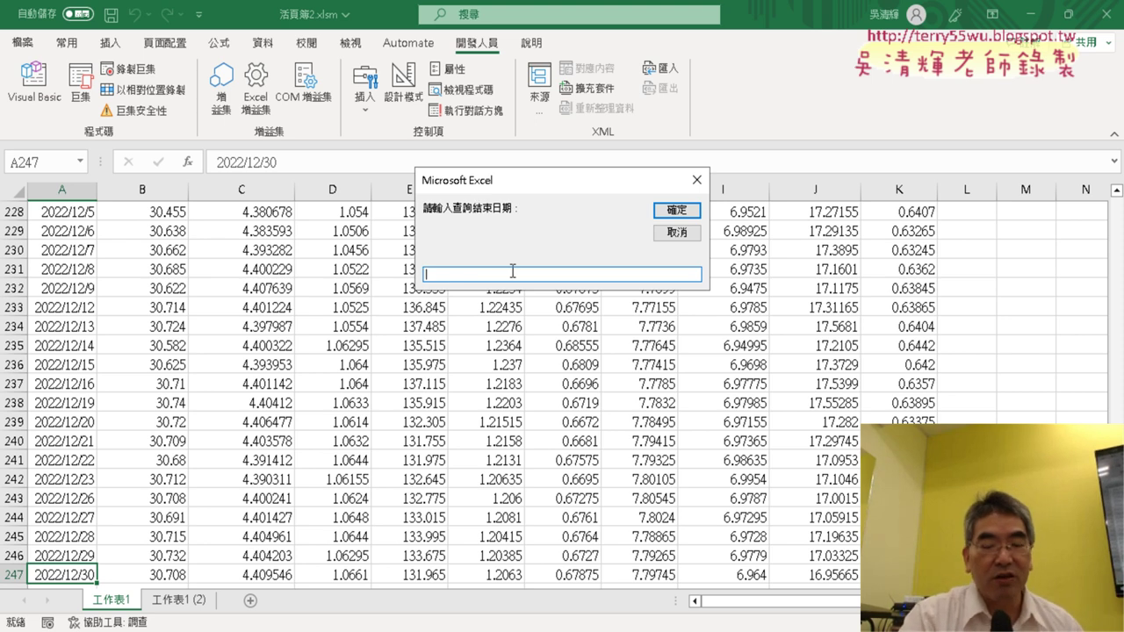
text(20)
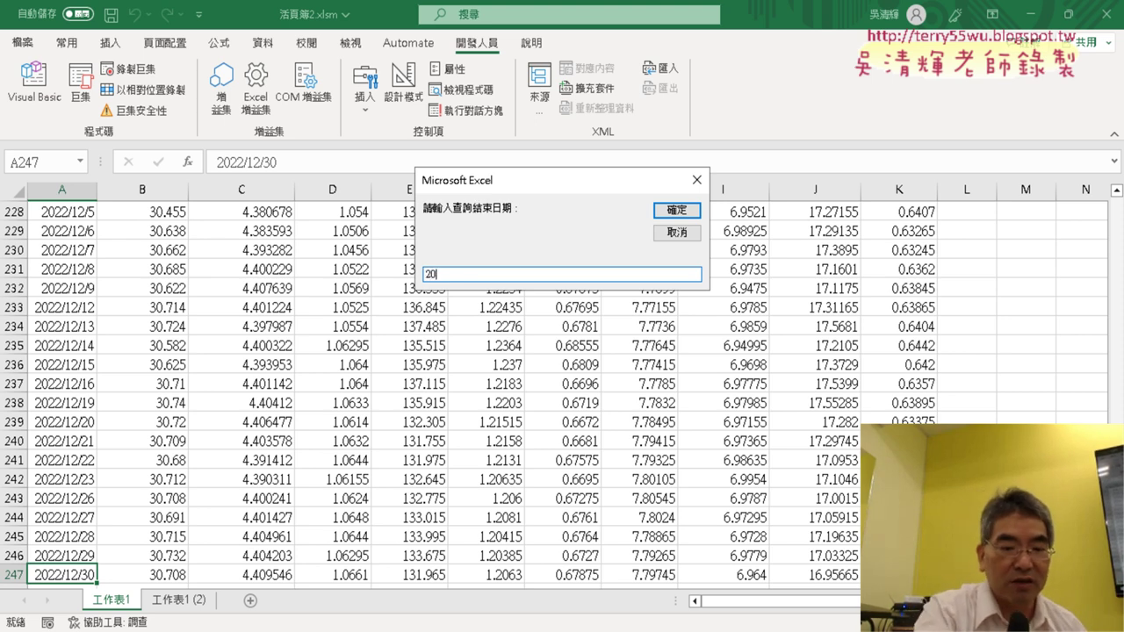
text(23/)
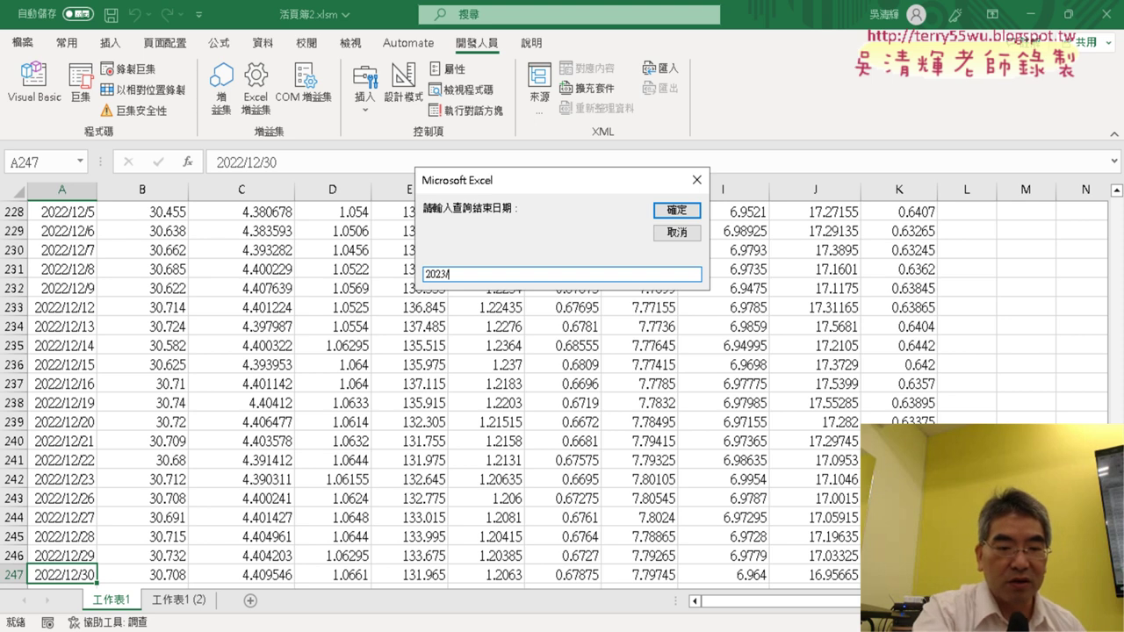
text(2)
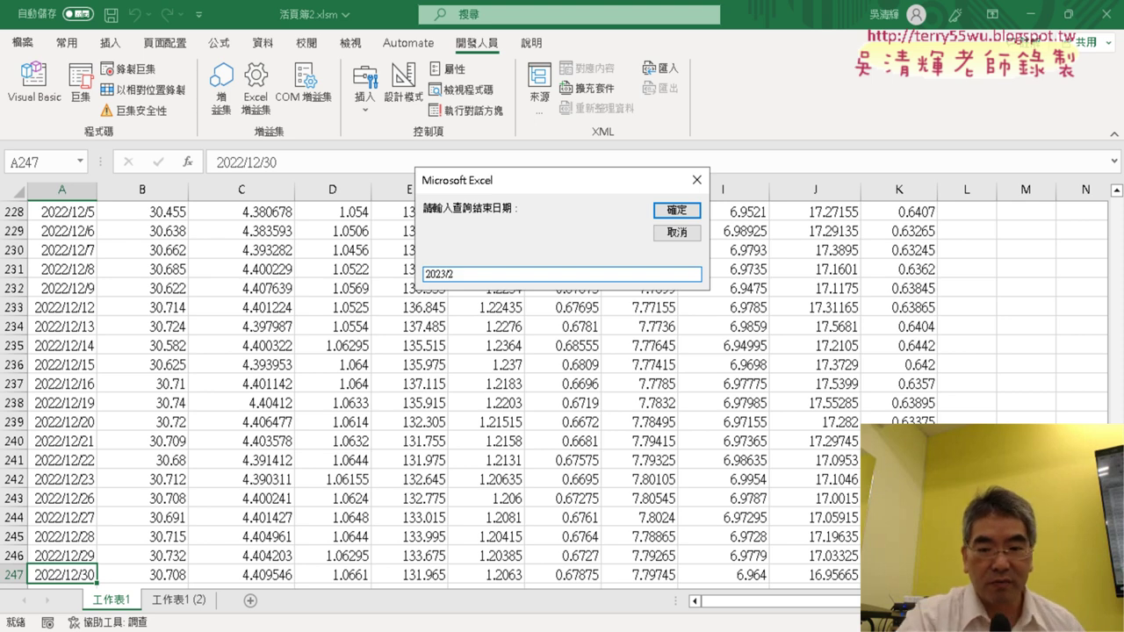
text(/28)
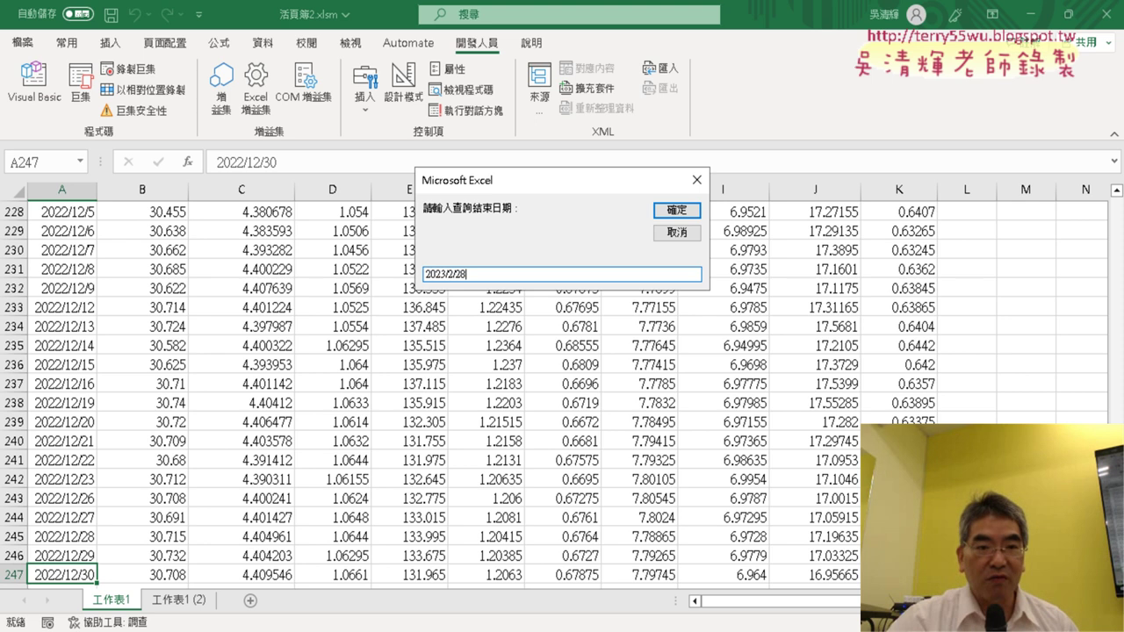
Confirm the 2023/2/28 end date to download the rates, then check the filled worksheet
click(672, 211)
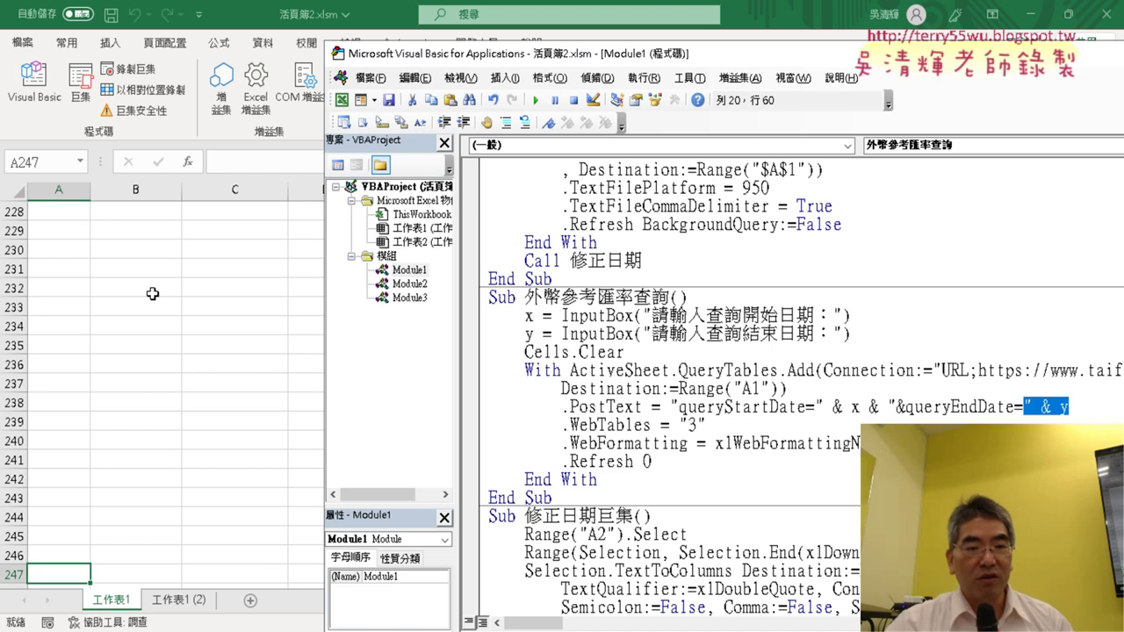
click(80, 325)
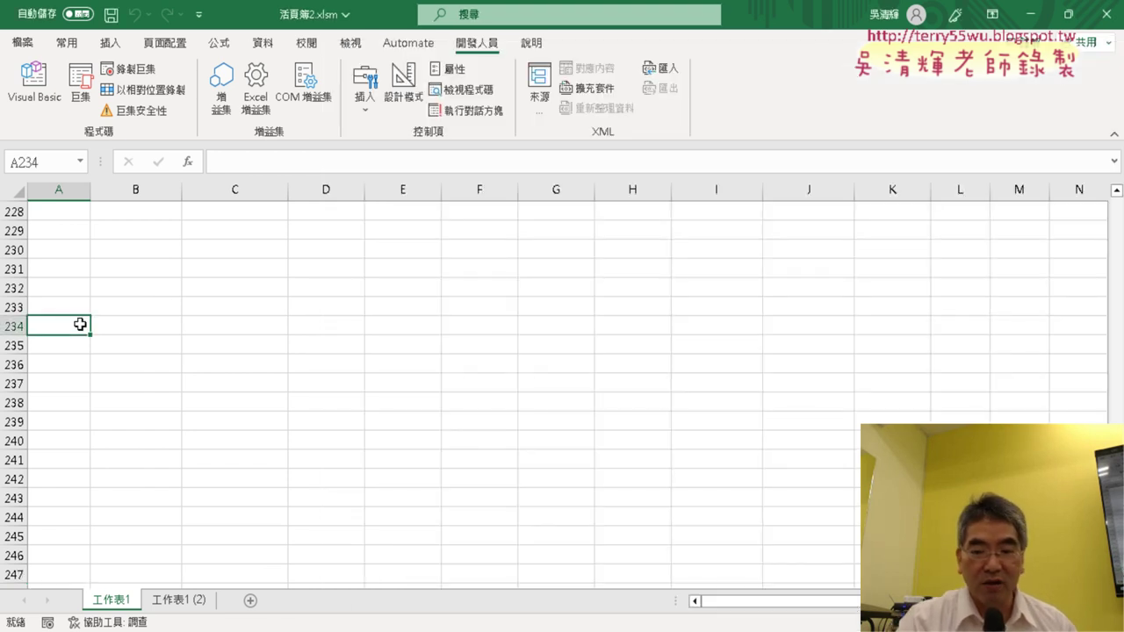
key(ctrl+Up)
key(ctrl+Up)
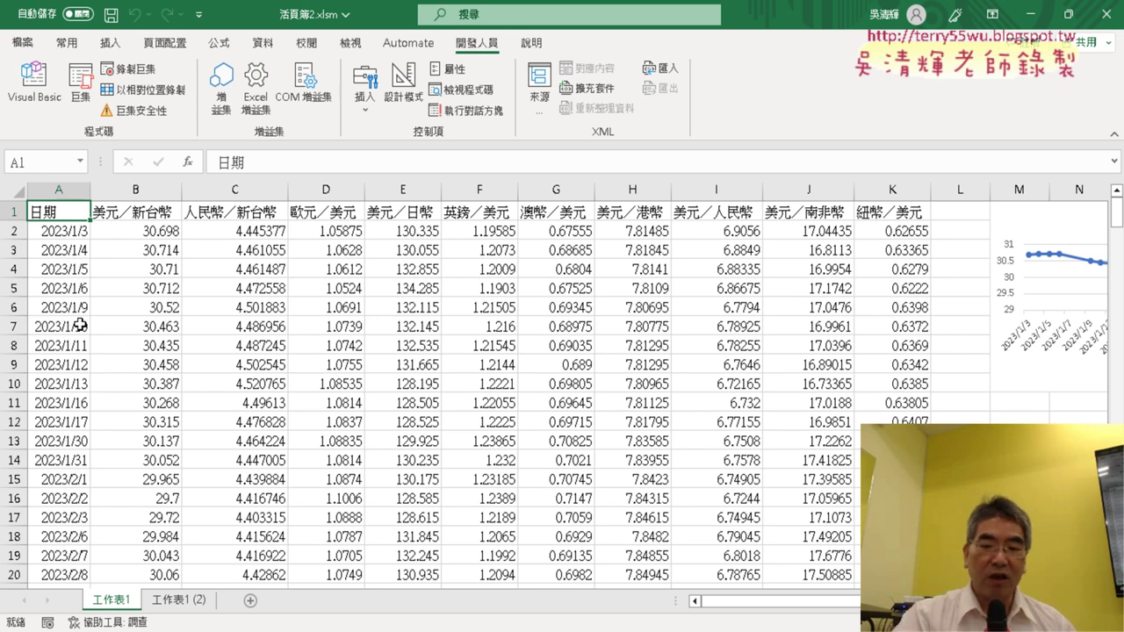
Confirm the 2023 rates run from 2023/1/3 to 2023/2/24, then bring up the macro code
key(ctrl+Down)
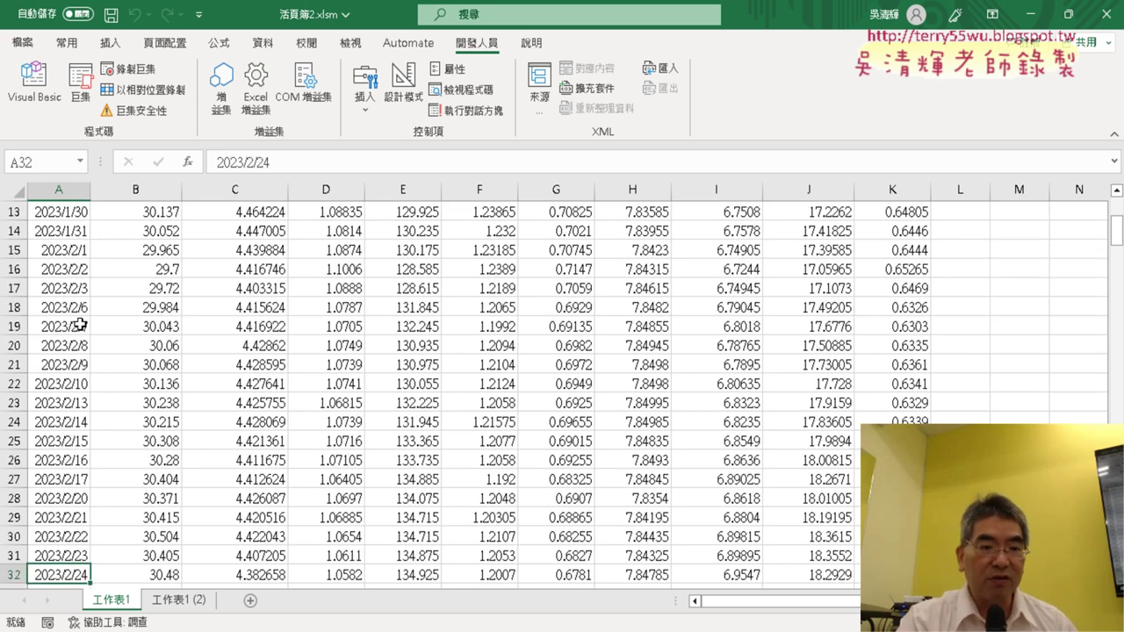
key(ctrl+Up)
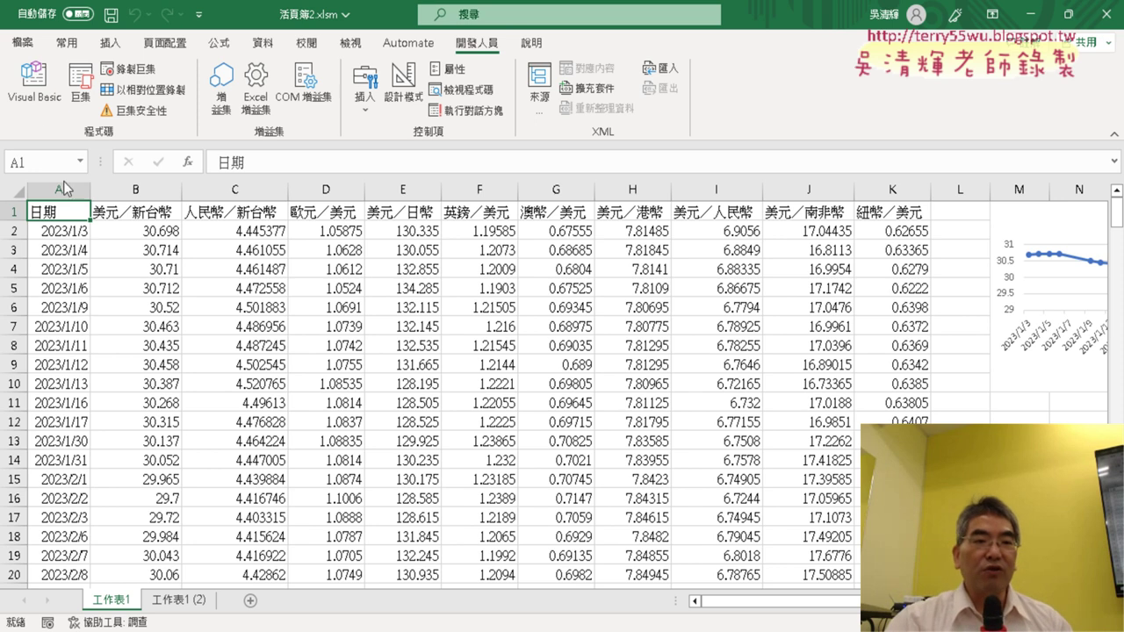
click(35, 84)
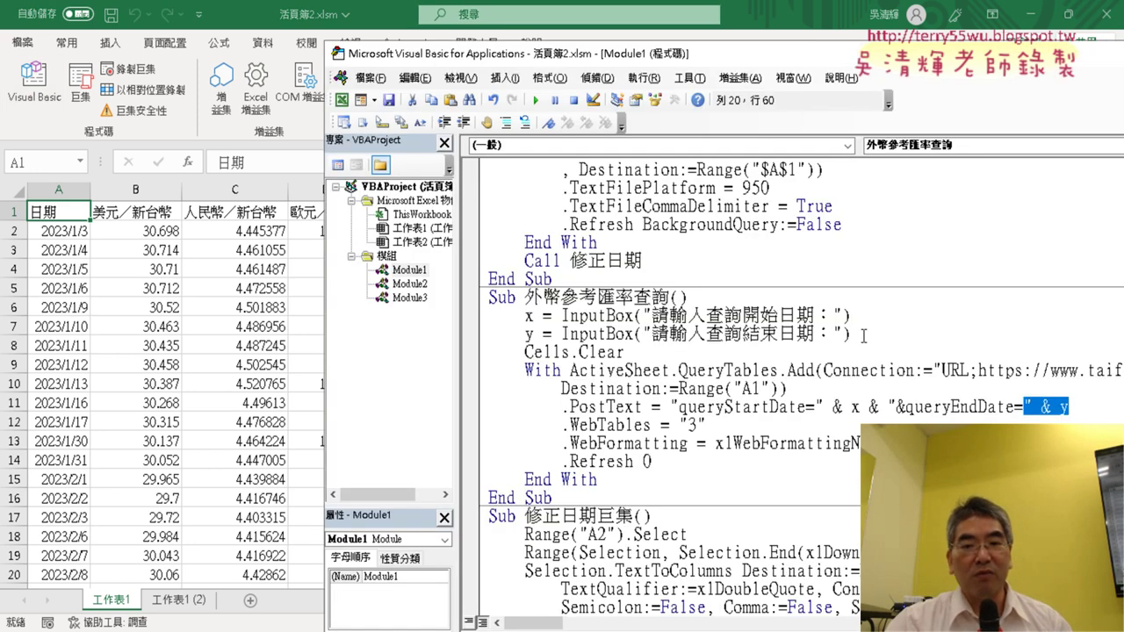
Highlight the two InputBox date-prompt lines, then return to the rates worksheet
drag(863, 335, 500, 314)
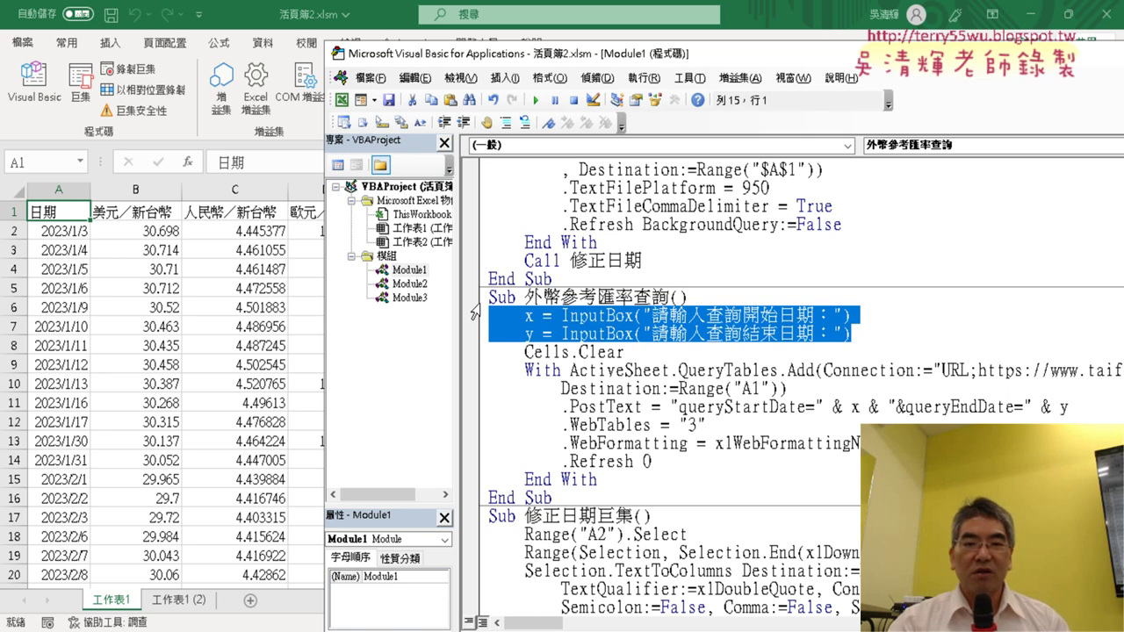
click(180, 308)
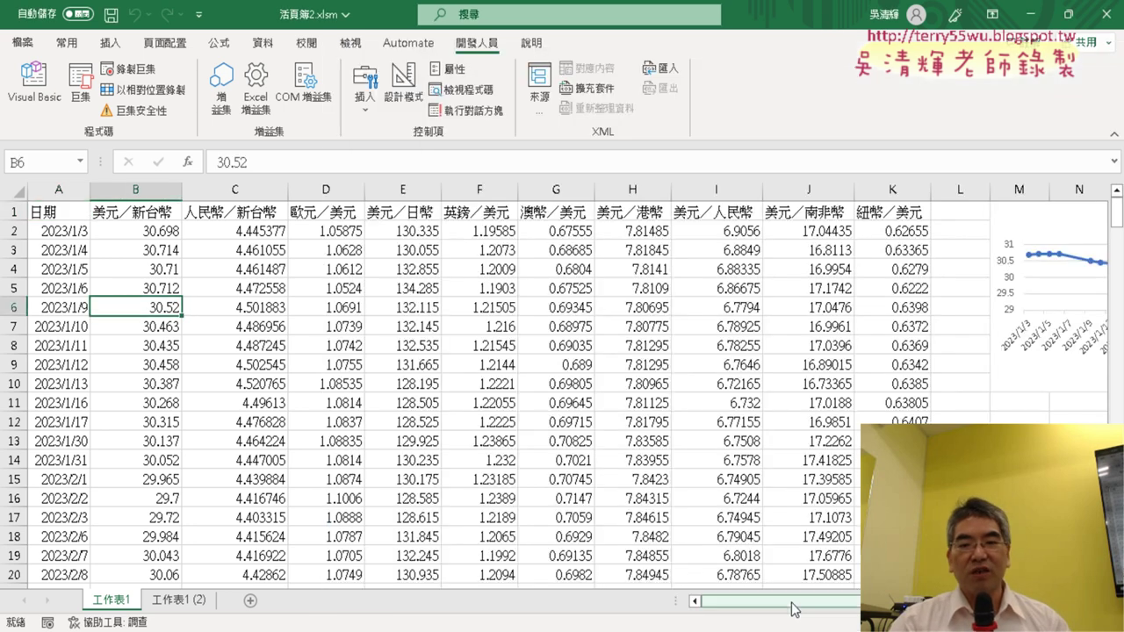
Chart all ten currency rate lines, then bring up the Module1 macro code
drag(798, 605, 878, 606)
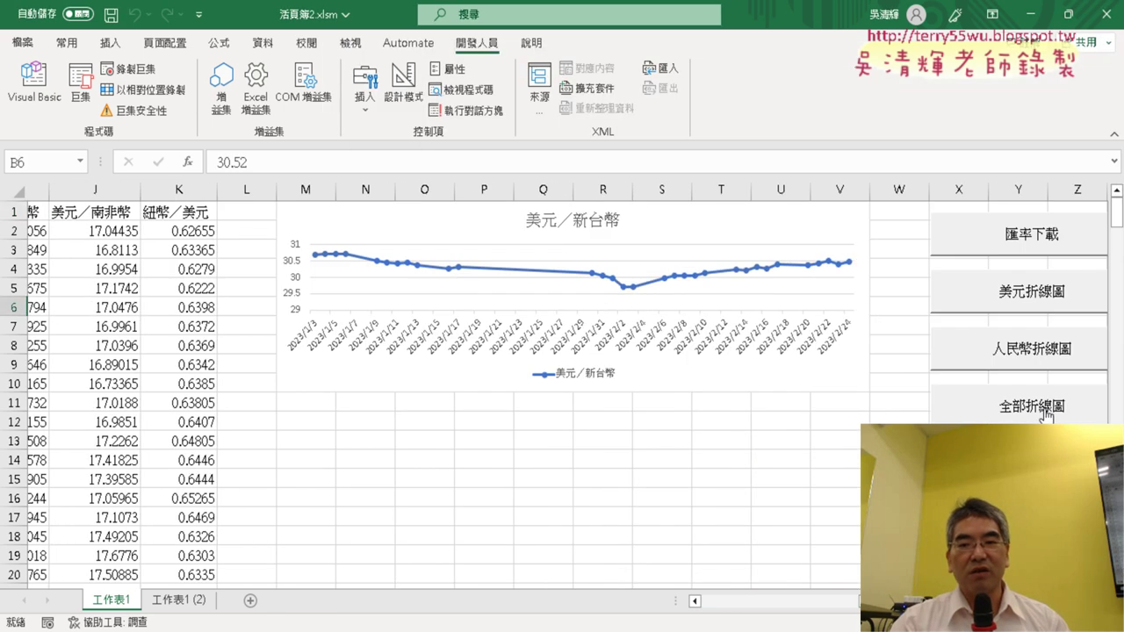
click(1045, 413)
click(1041, 297)
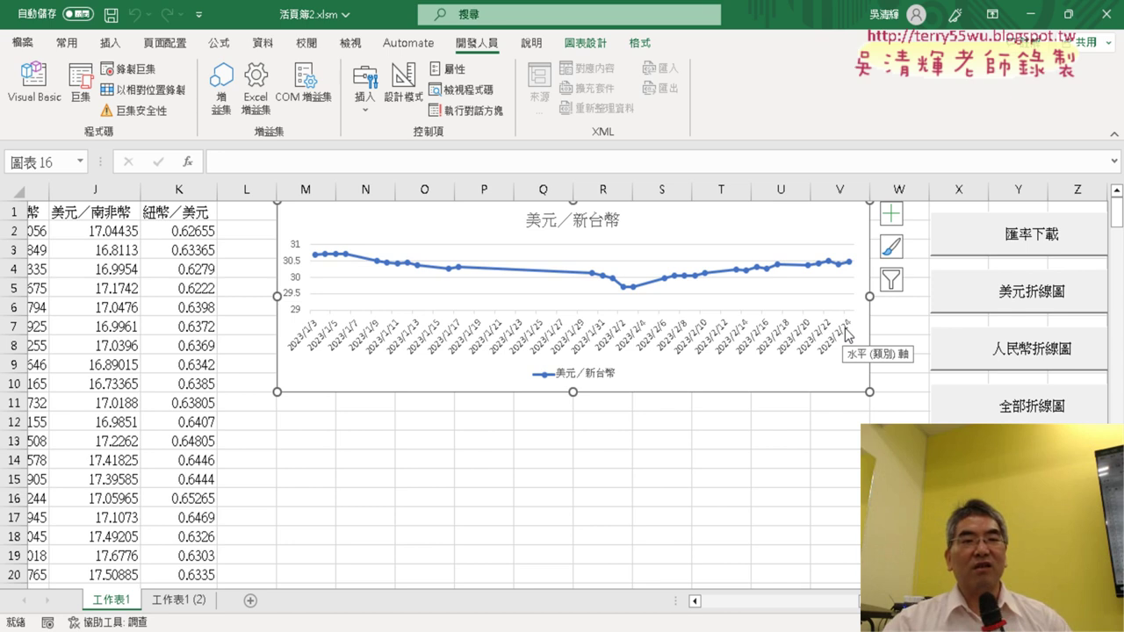
click(33, 81)
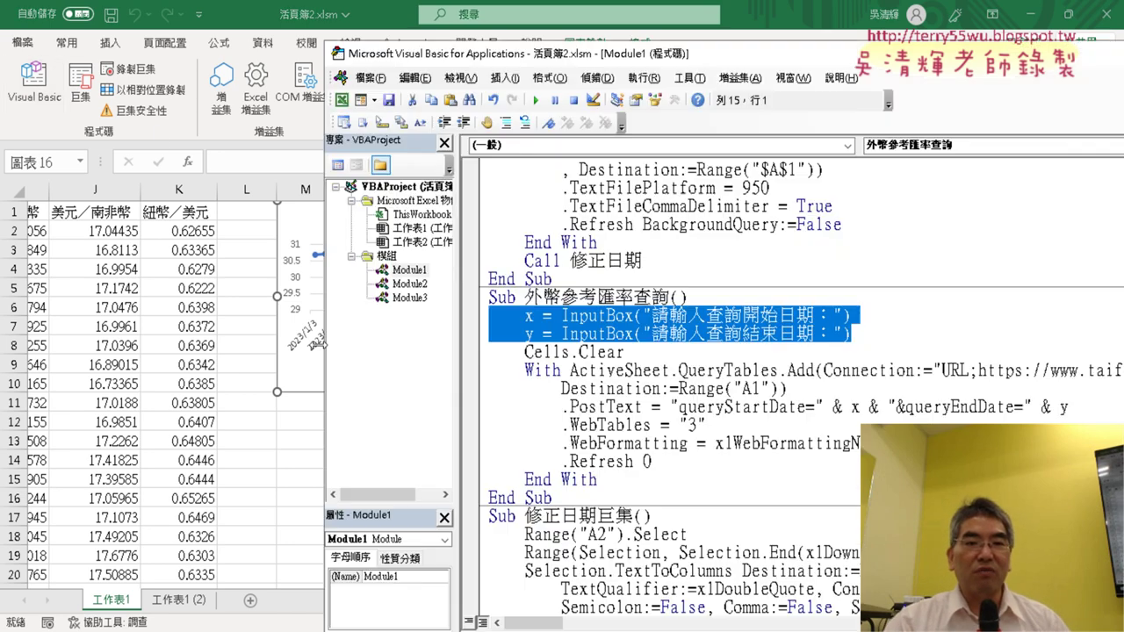
Open Module2's chart macros and widen the editor to show the long lines
double_click(411, 285)
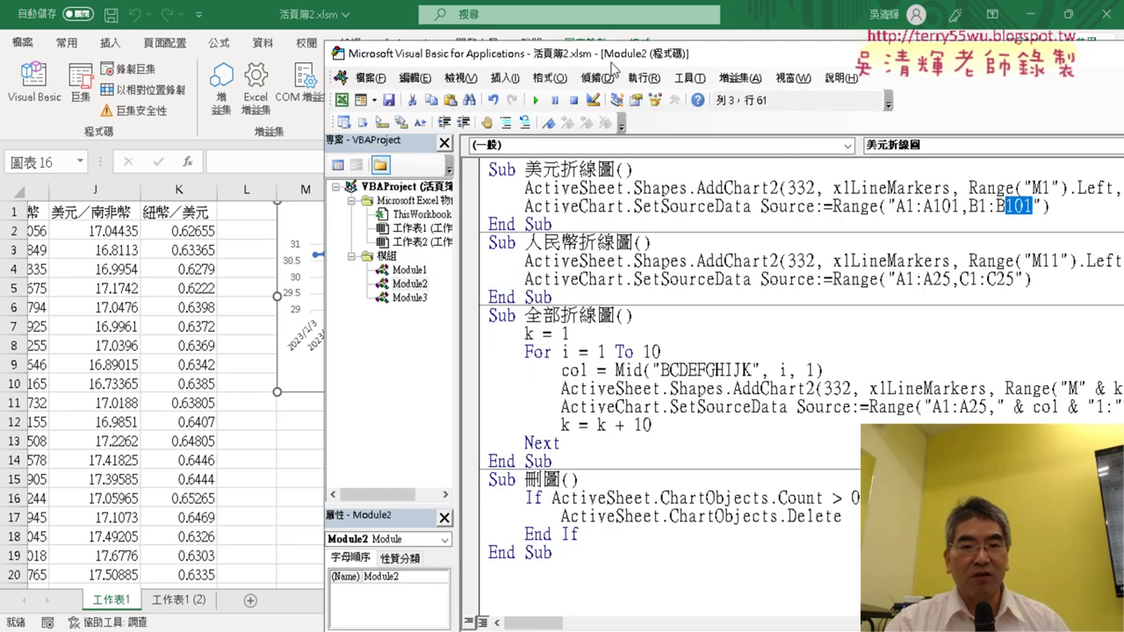
drag(614, 54, 306, 62)
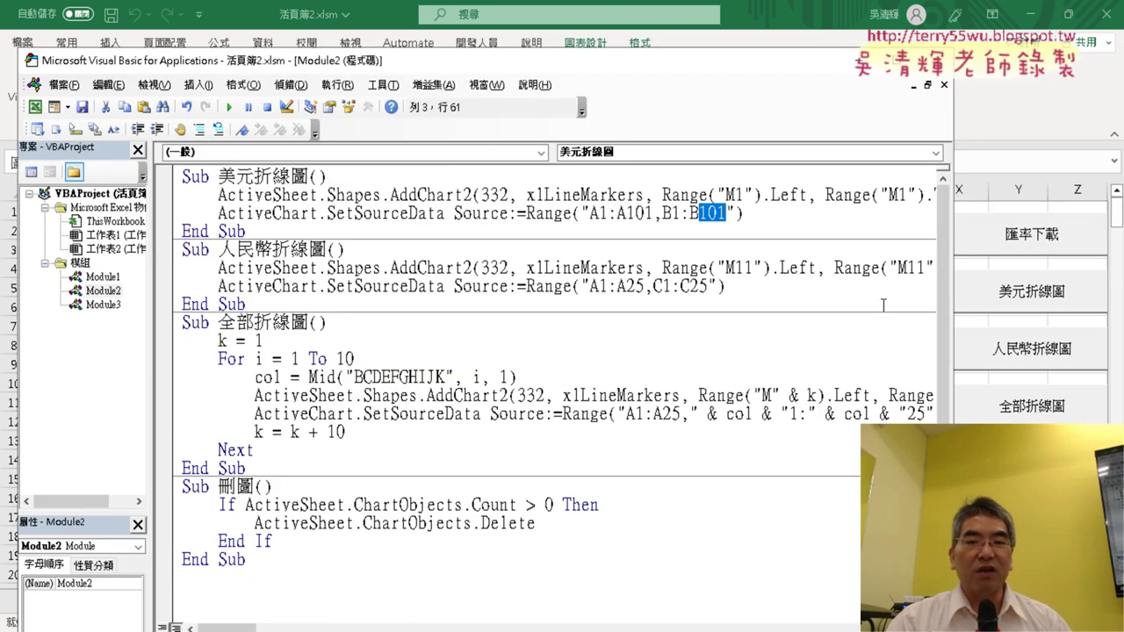
drag(952, 312, 1063, 313)
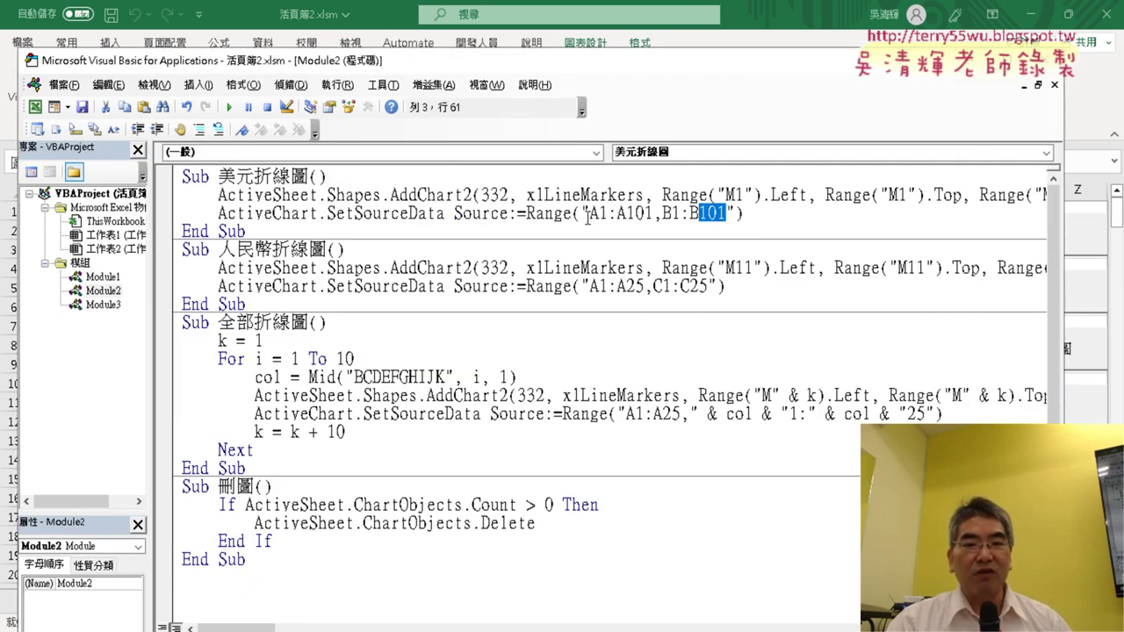
Highlight the hard-coded row 101 in the chart source range A1:A101,B1:B101
drag(626, 213, 727, 214)
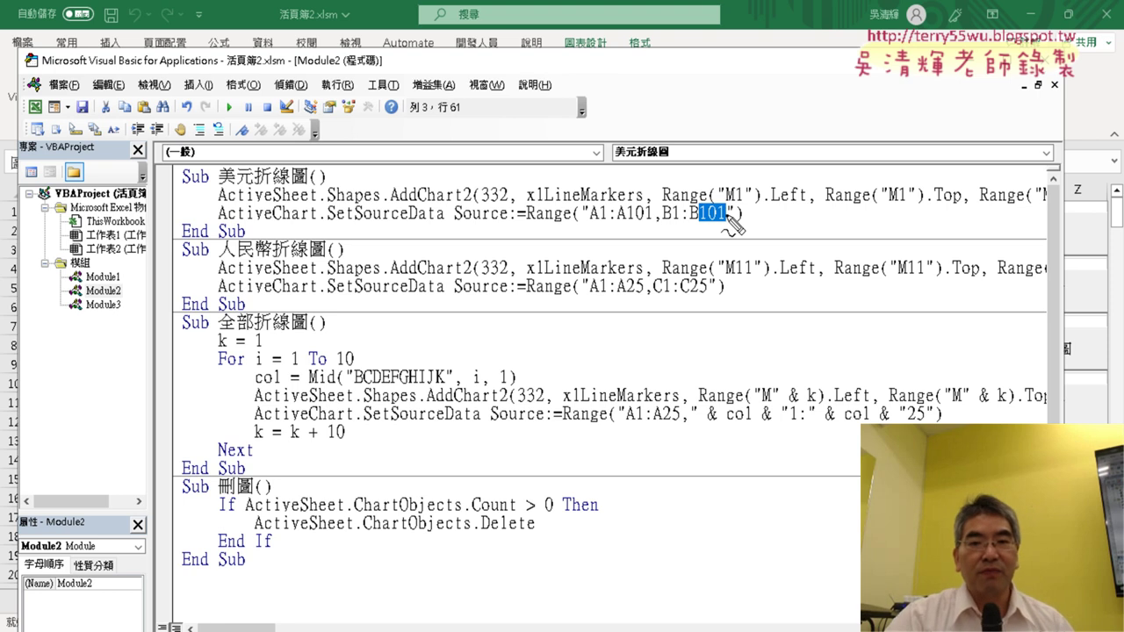
drag(651, 230, 713, 227)
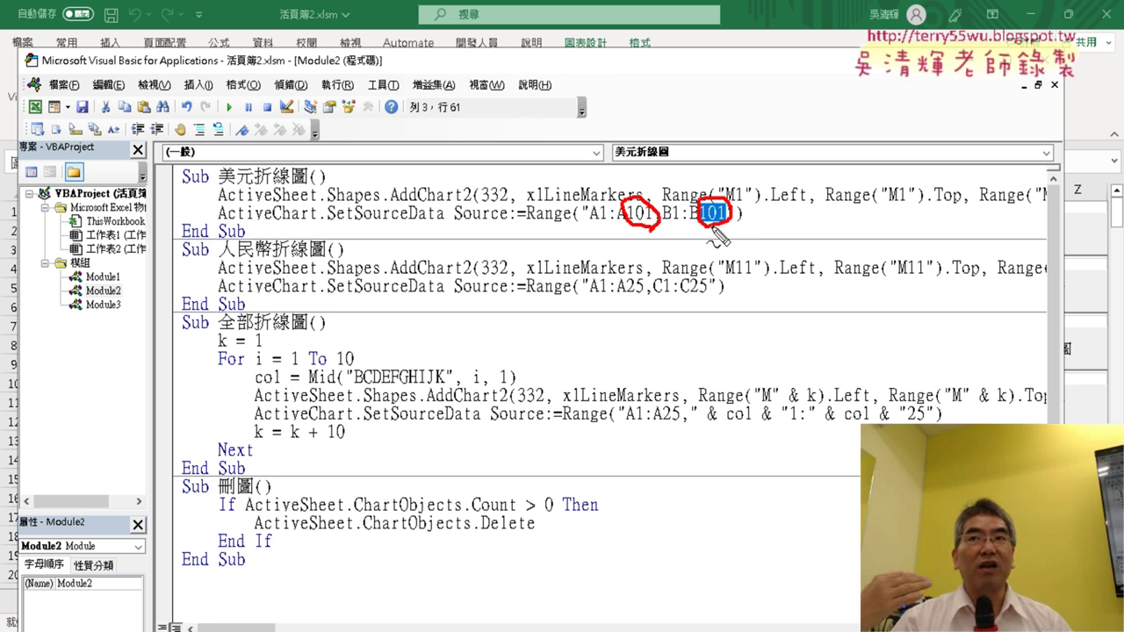
key(Escape)
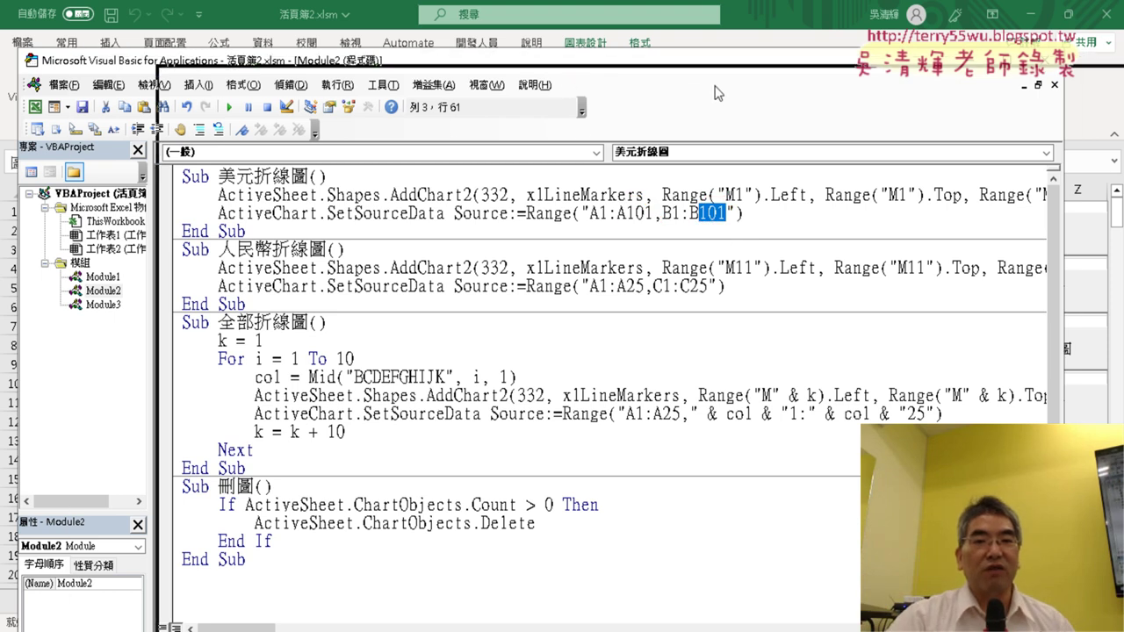
drag(541, 61, 735, 69)
From A1, confirm the data ends at row 32 and column K, then reopen Module2
click(131, 467)
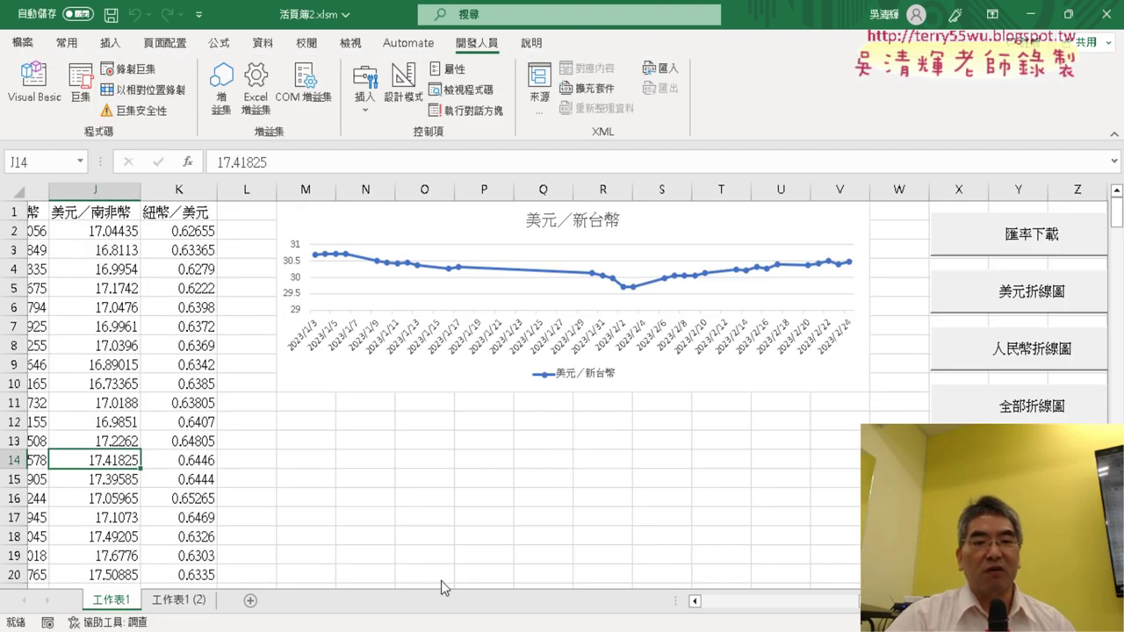
scroll(713, 601, left, 5)
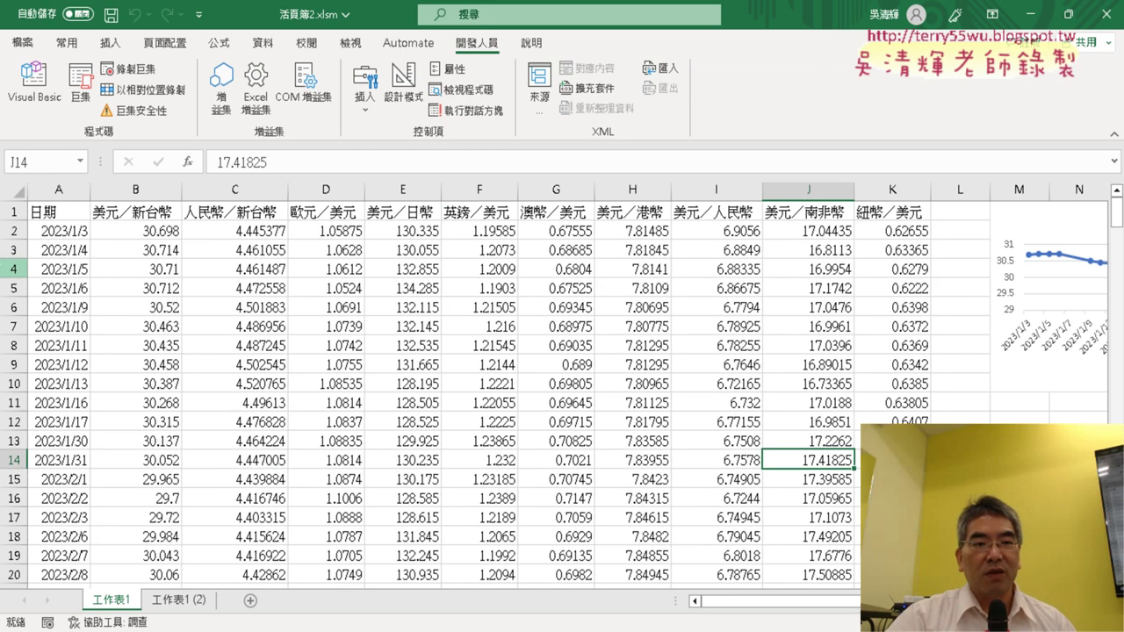
click(46, 209)
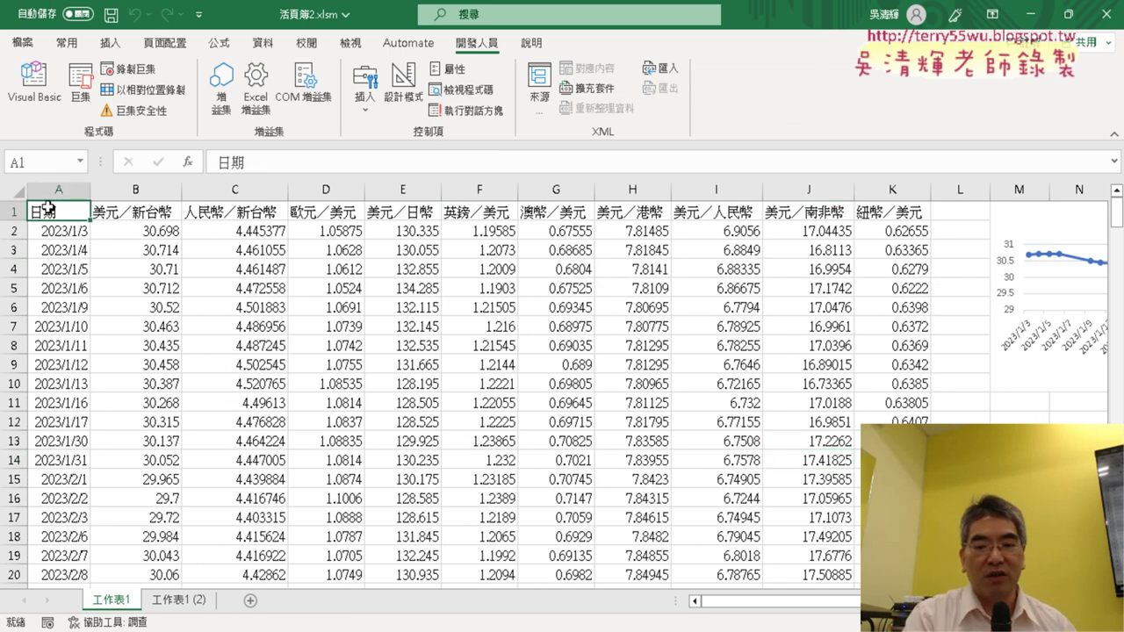
key(ctrl+Down)
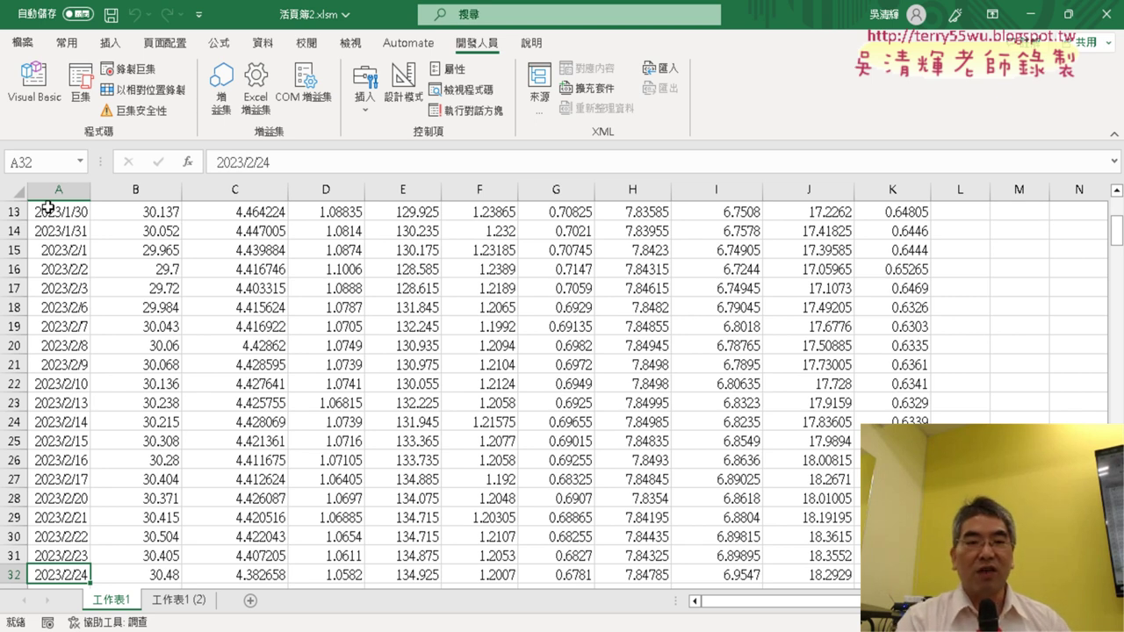
key(ctrl+Up)
key(ctrl+Down)
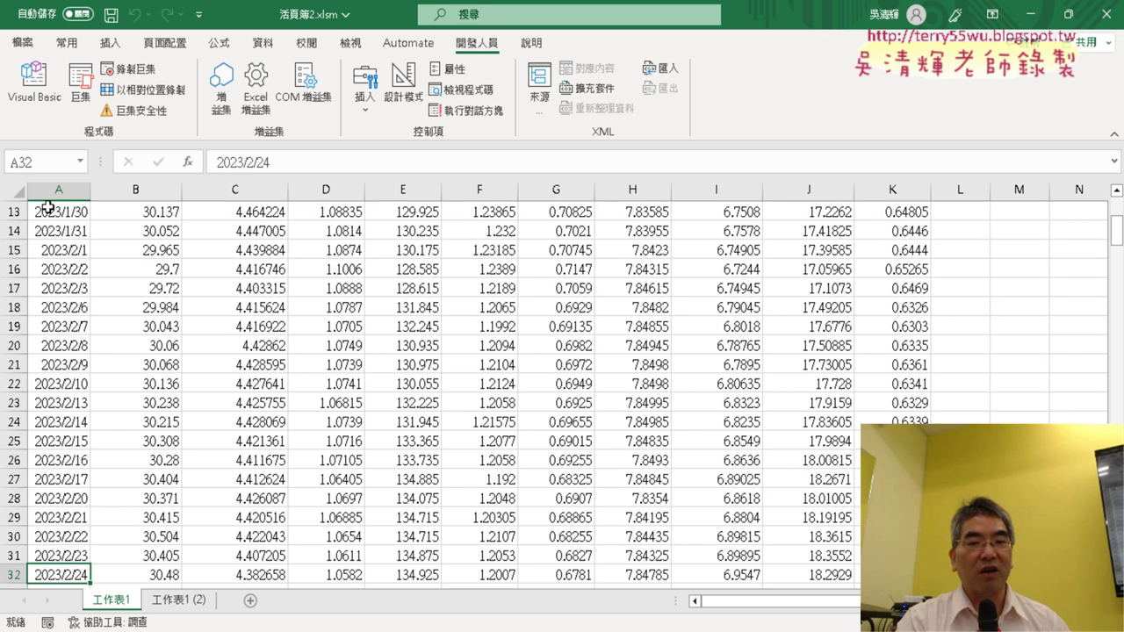
key(ctrl+Up)
key(ctrl+Right)
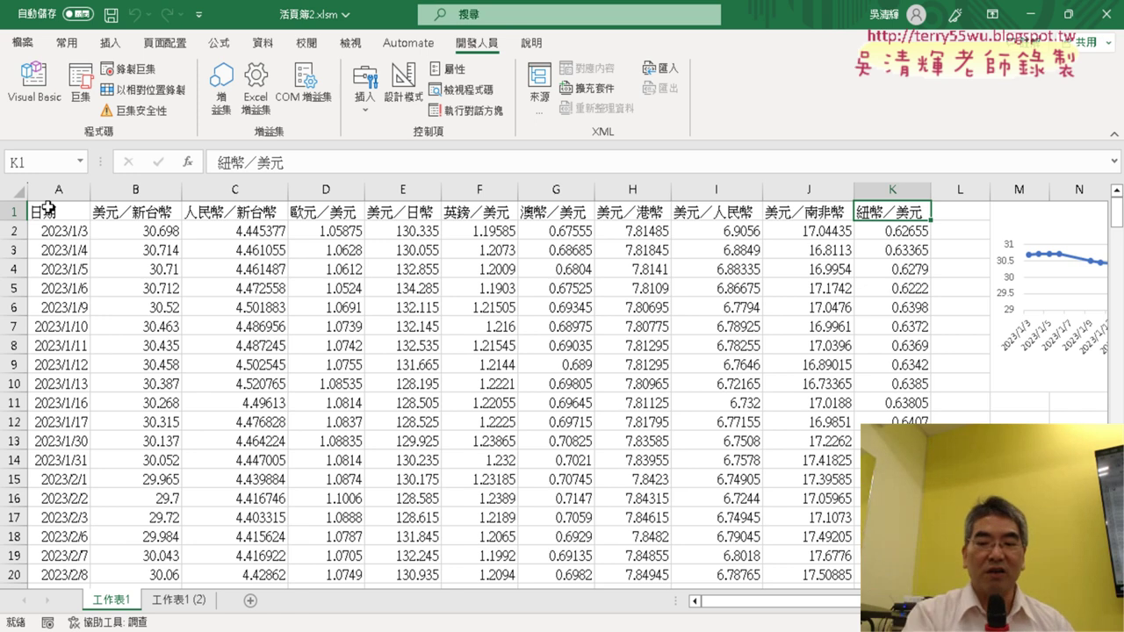
key(ctrl+Left)
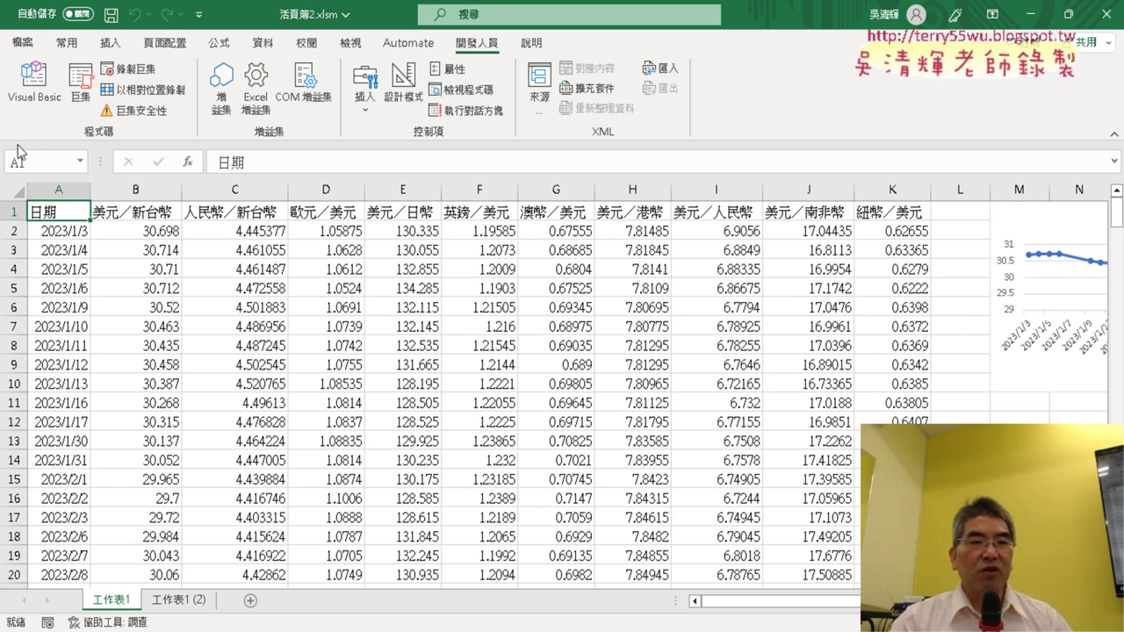
click(33, 81)
Start a new indented line in 美元折線圖 beginning the Range("A reference
click(545, 188)
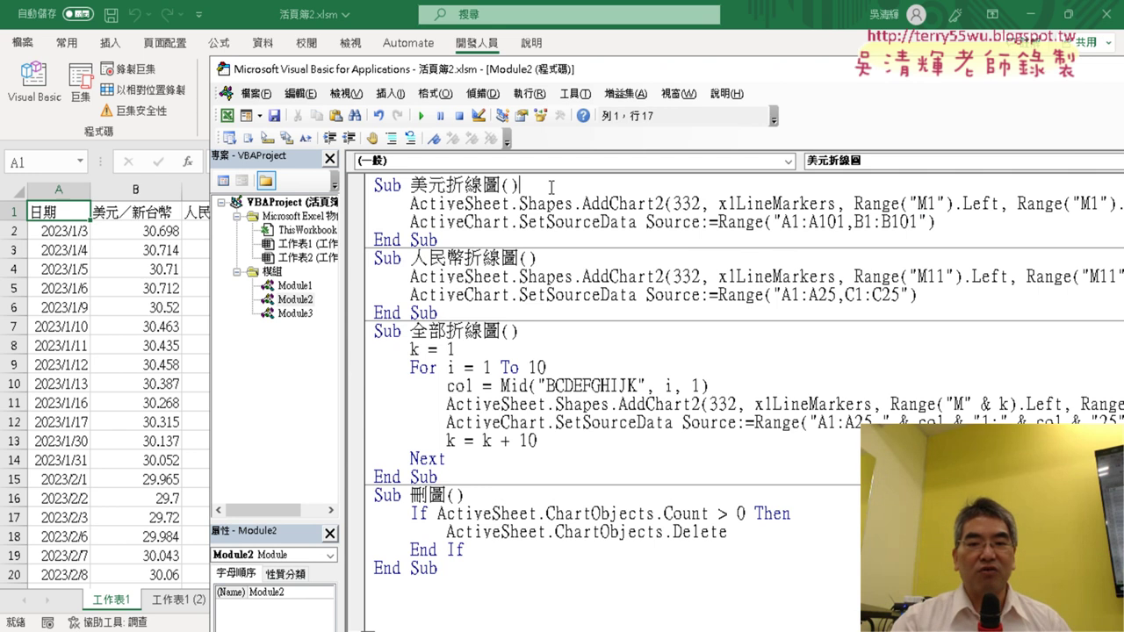
key(Return)
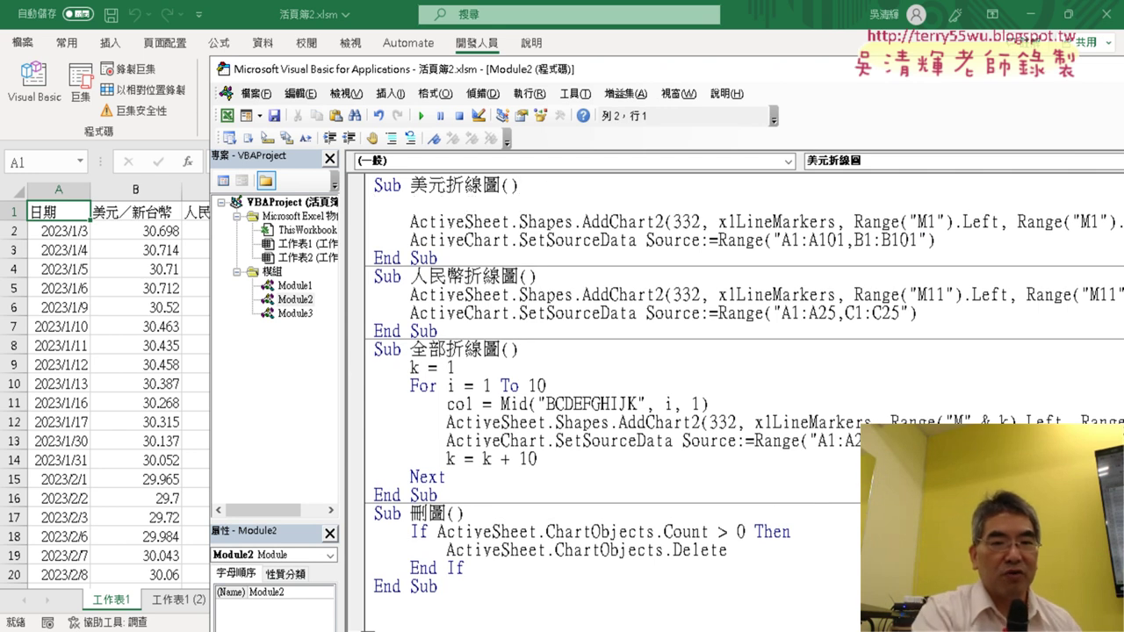
key(Tab)
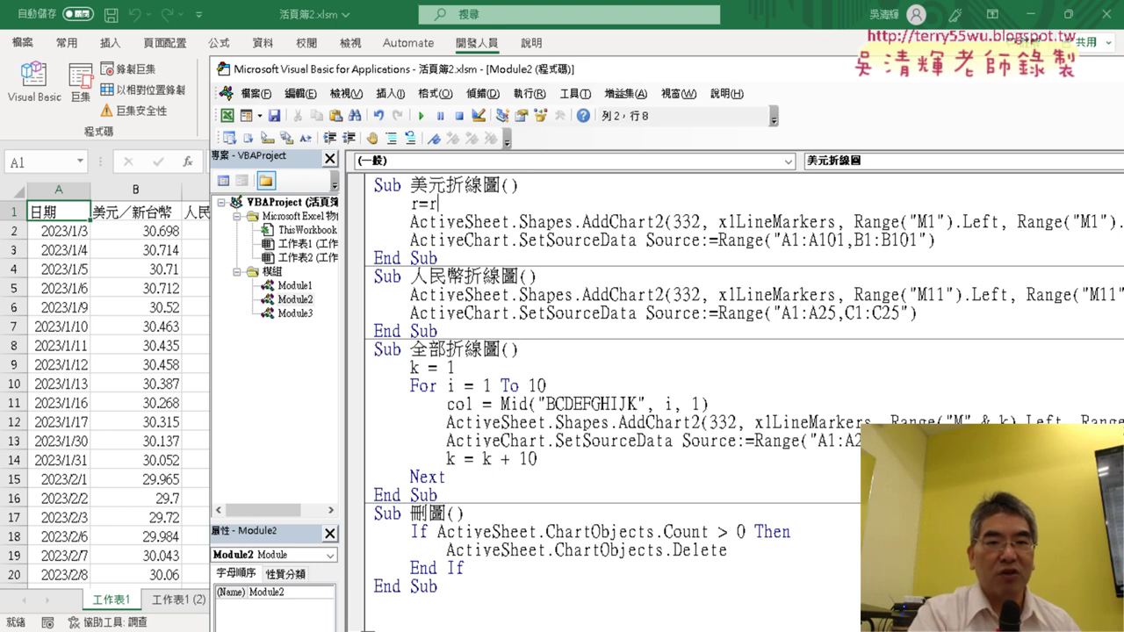
text(ang)
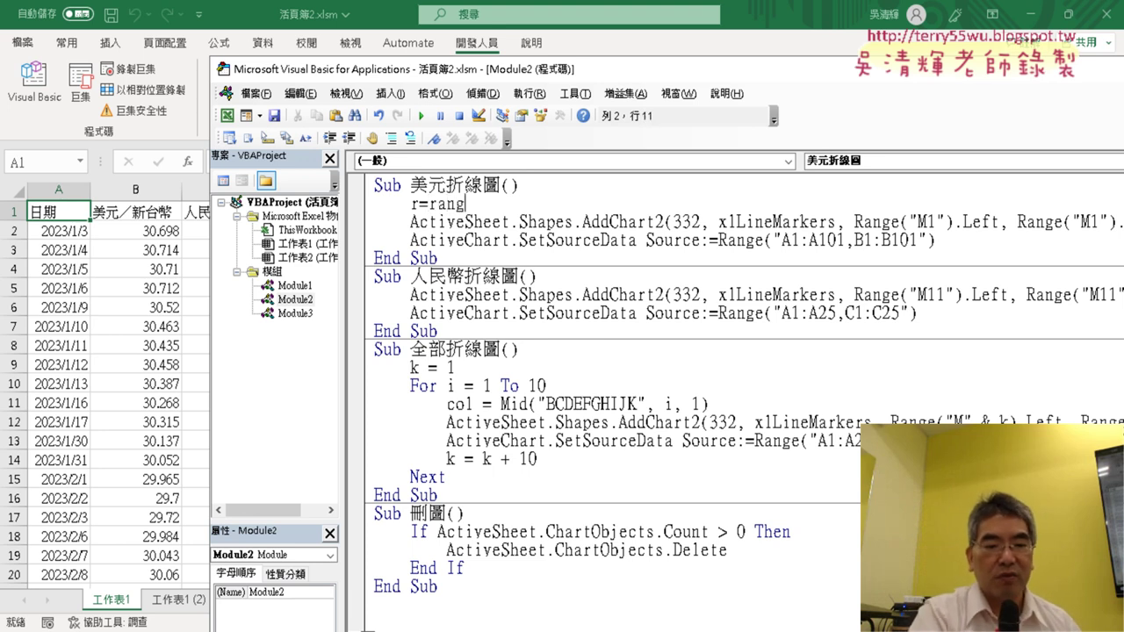
text(e()
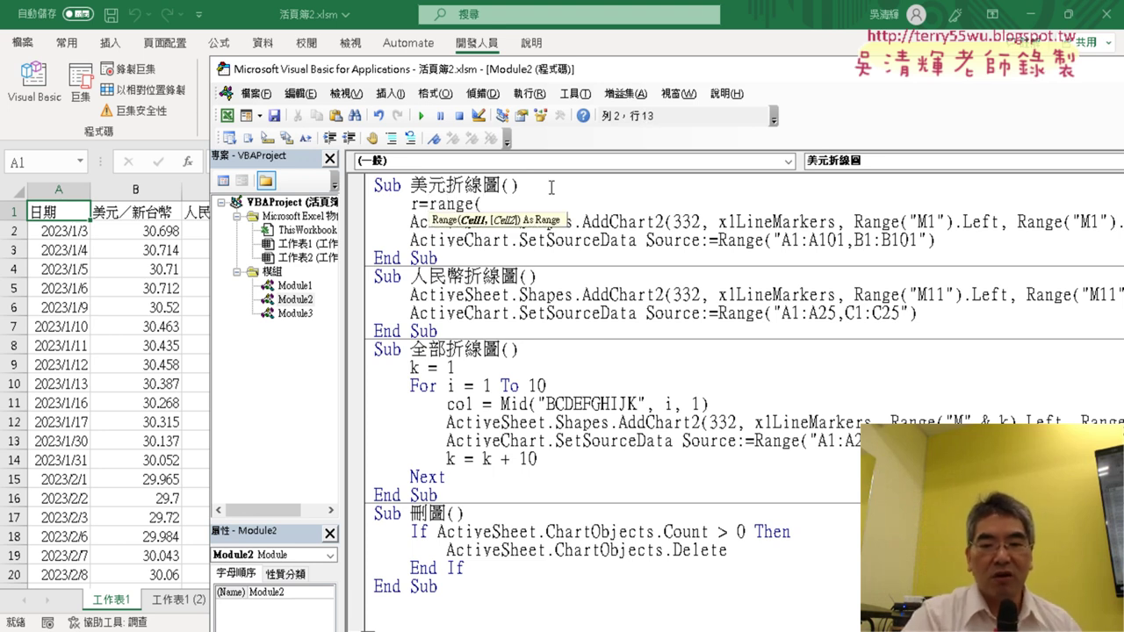
text("A)
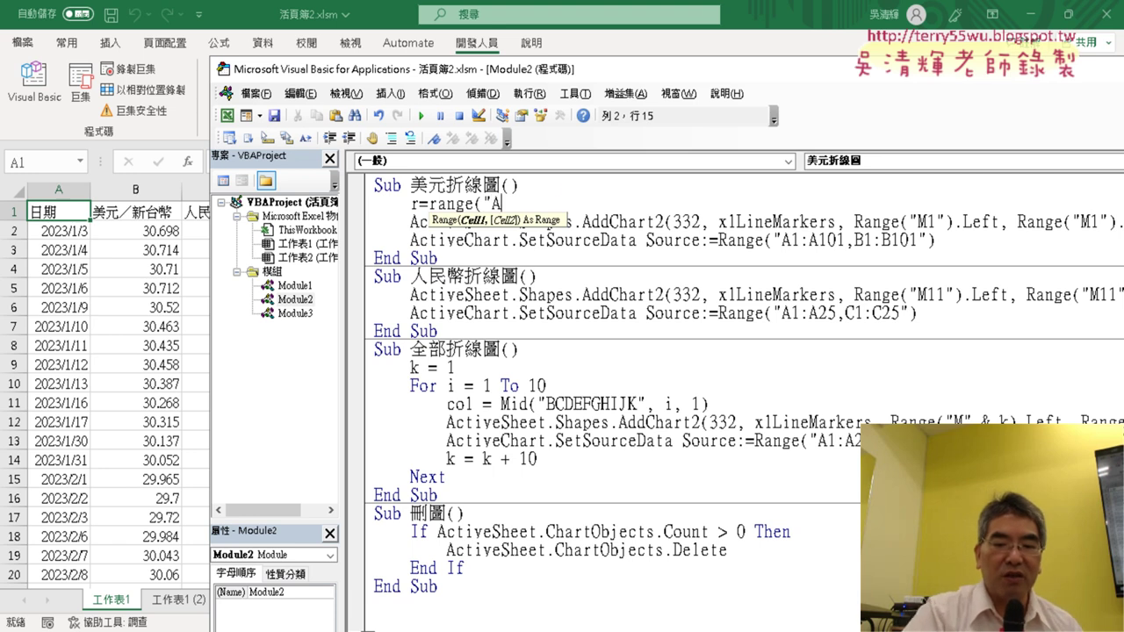
click(553, 195)
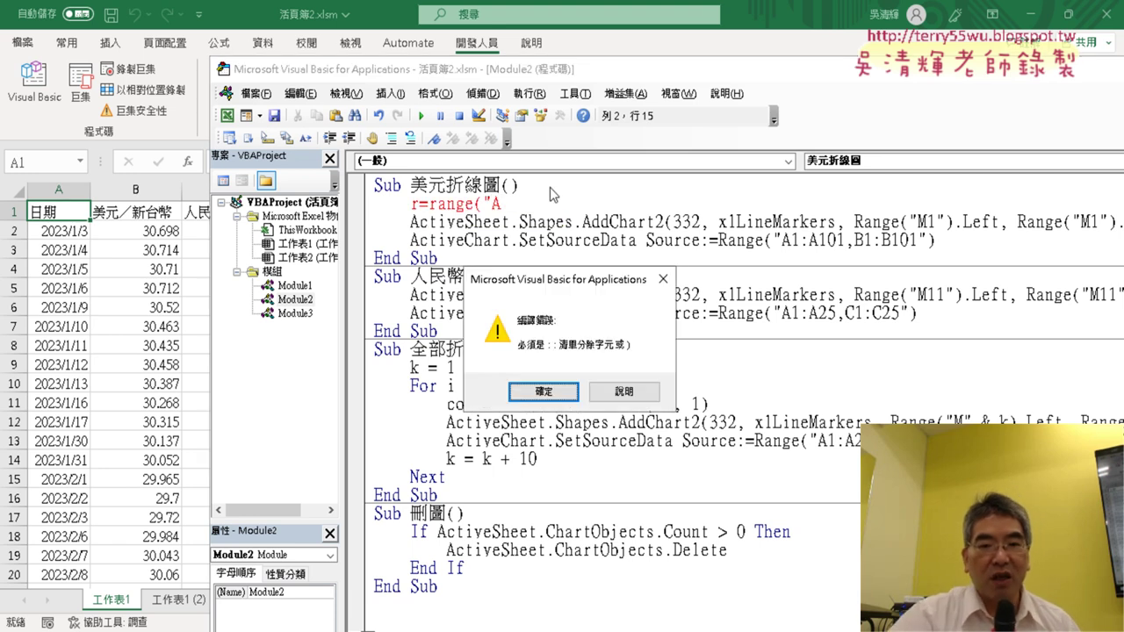
click(544, 392)
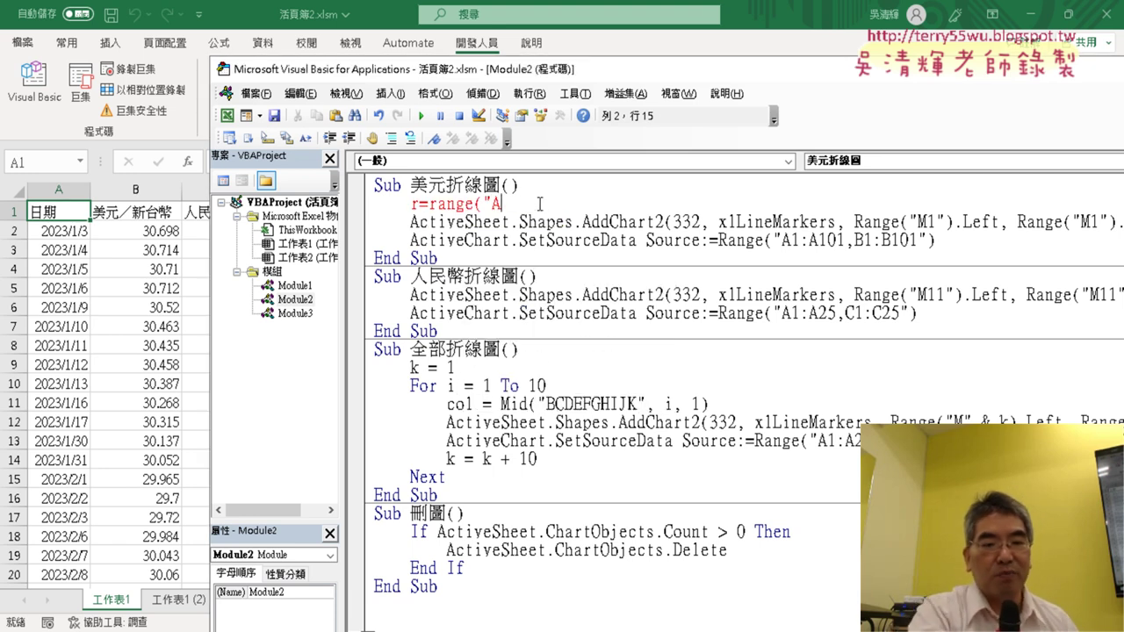
Complete the line as r = Range("A1").End(xlDown).Row
text(1)
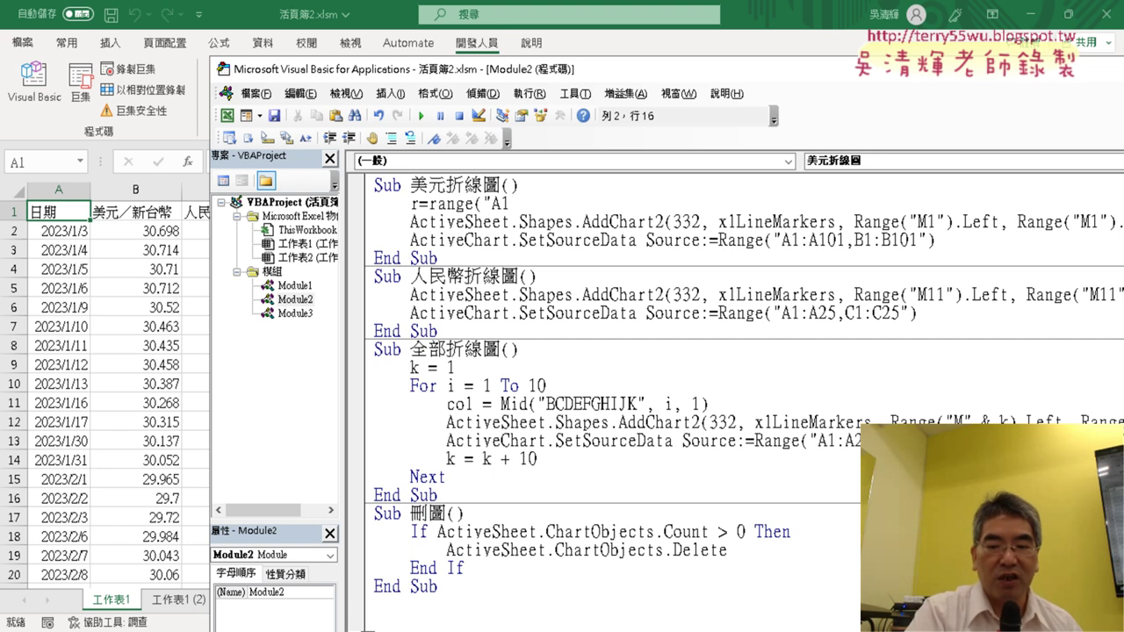
text("))
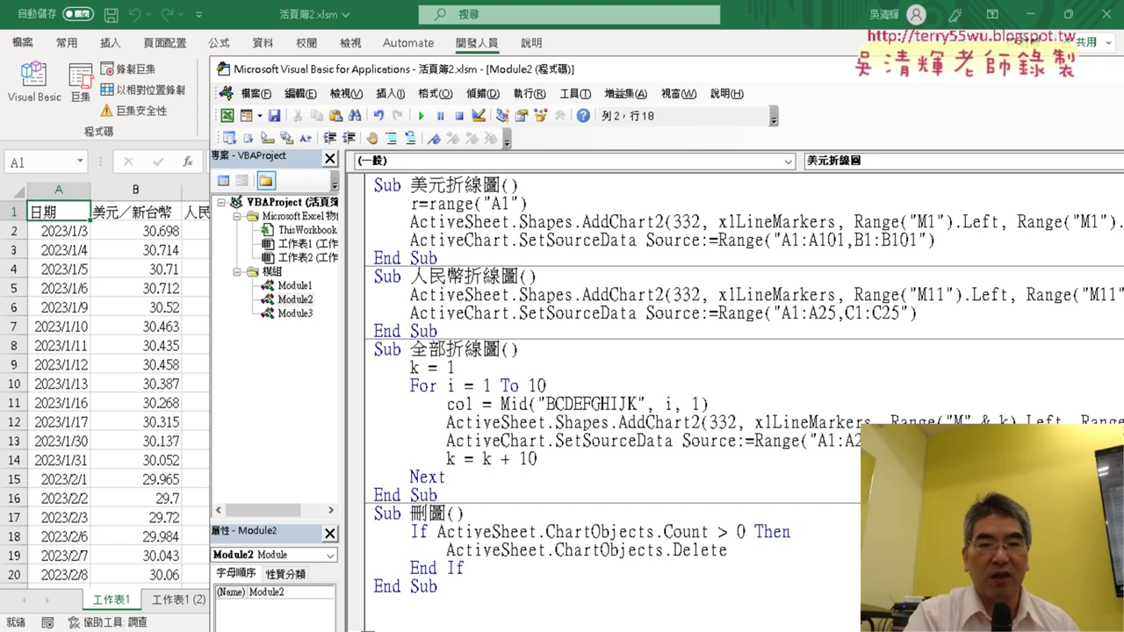
text(.E)
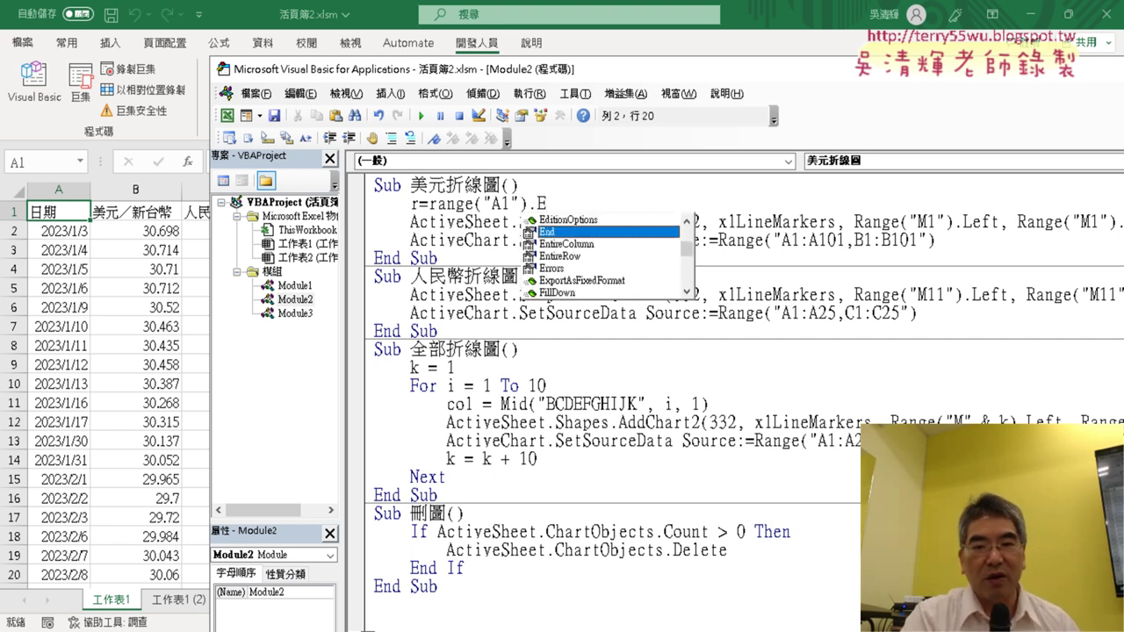
key(space)
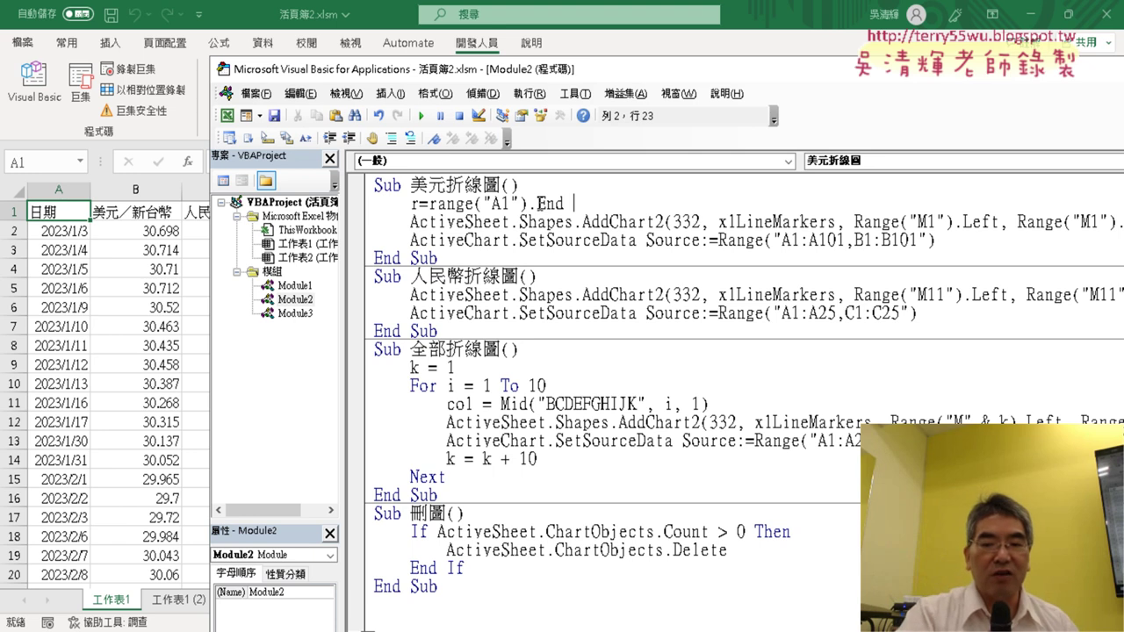
text(()
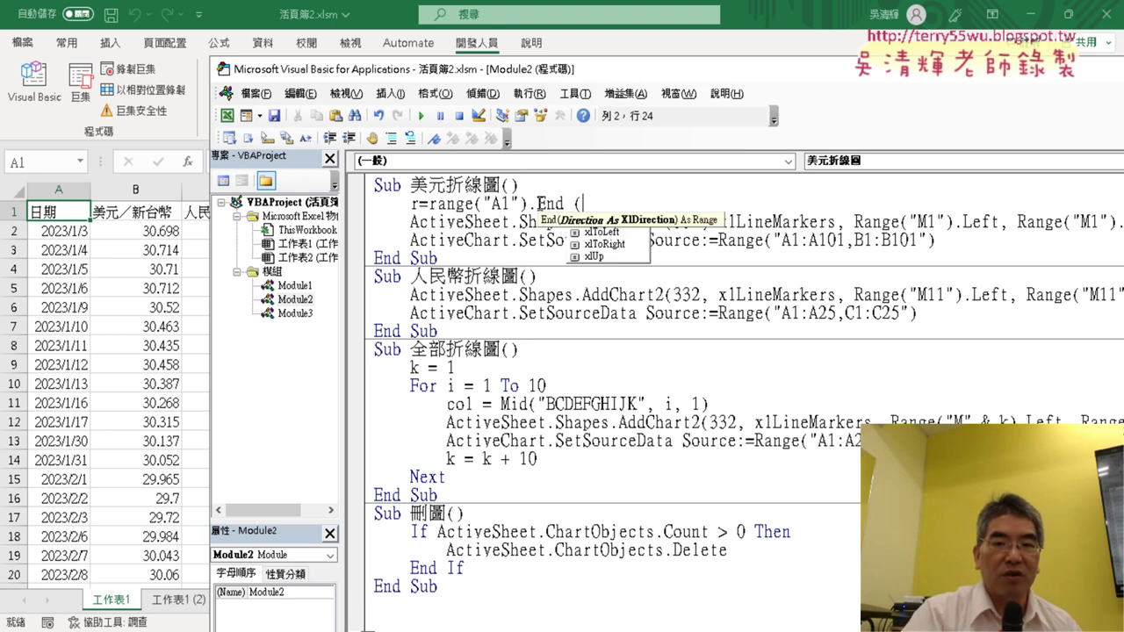
key(Down)
key(Down)
key(Down)
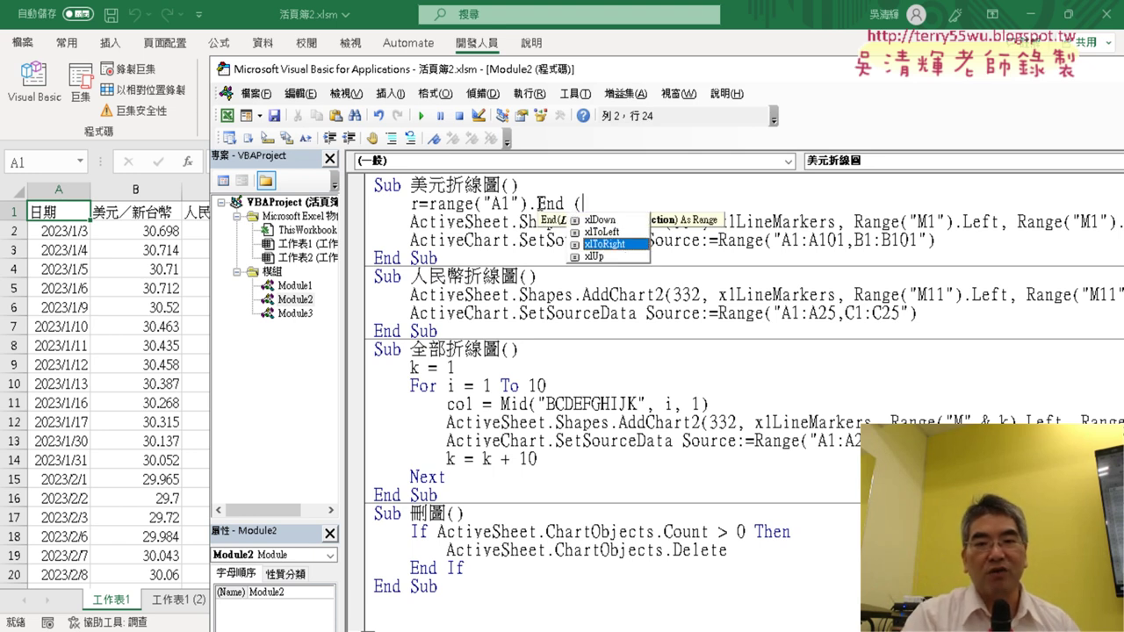
key(Up)
key(Up)
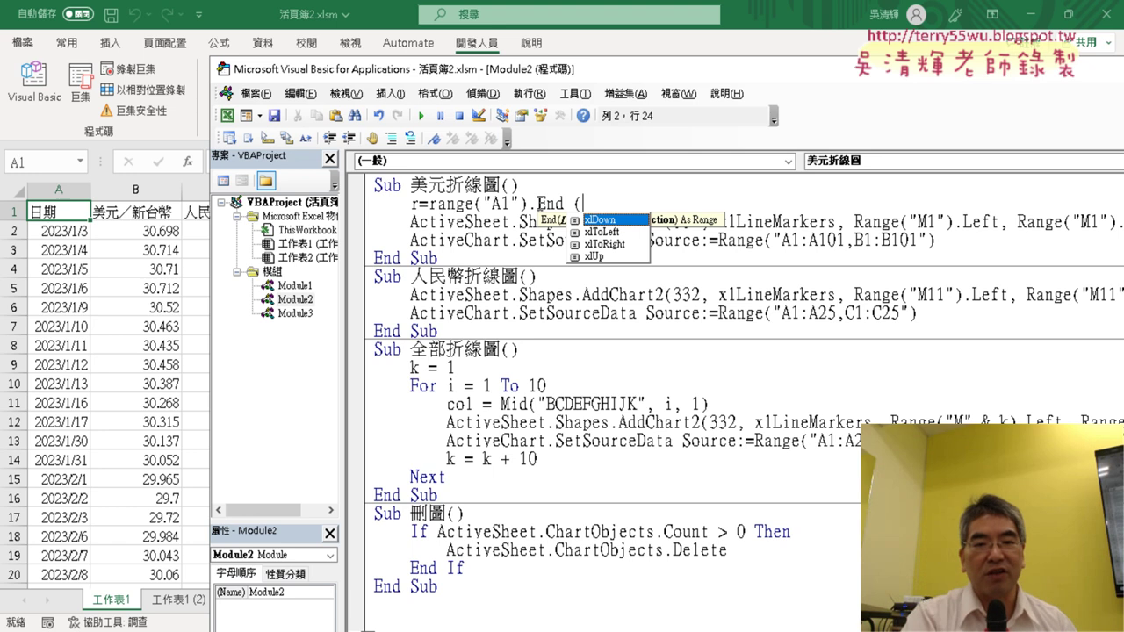
key(space)
text())
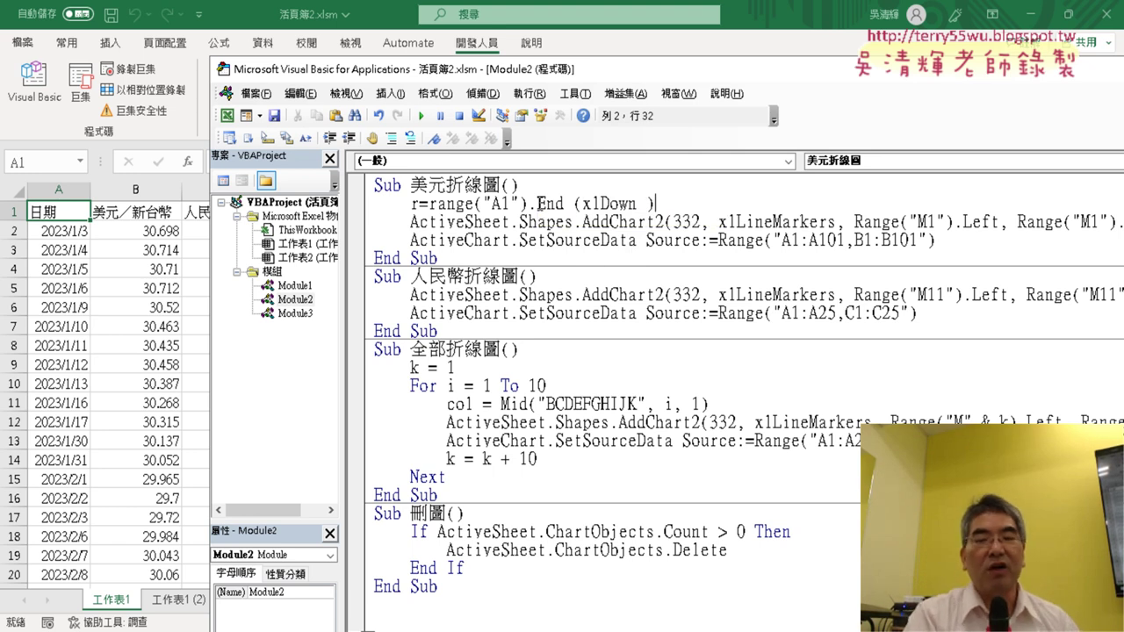
text(.)
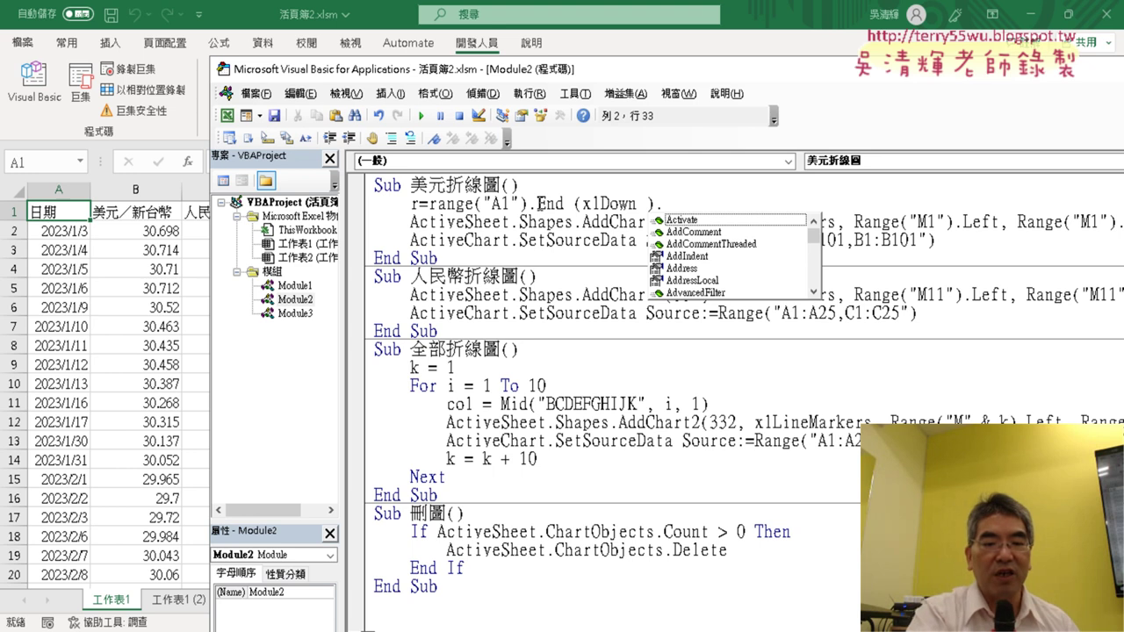
text(row)
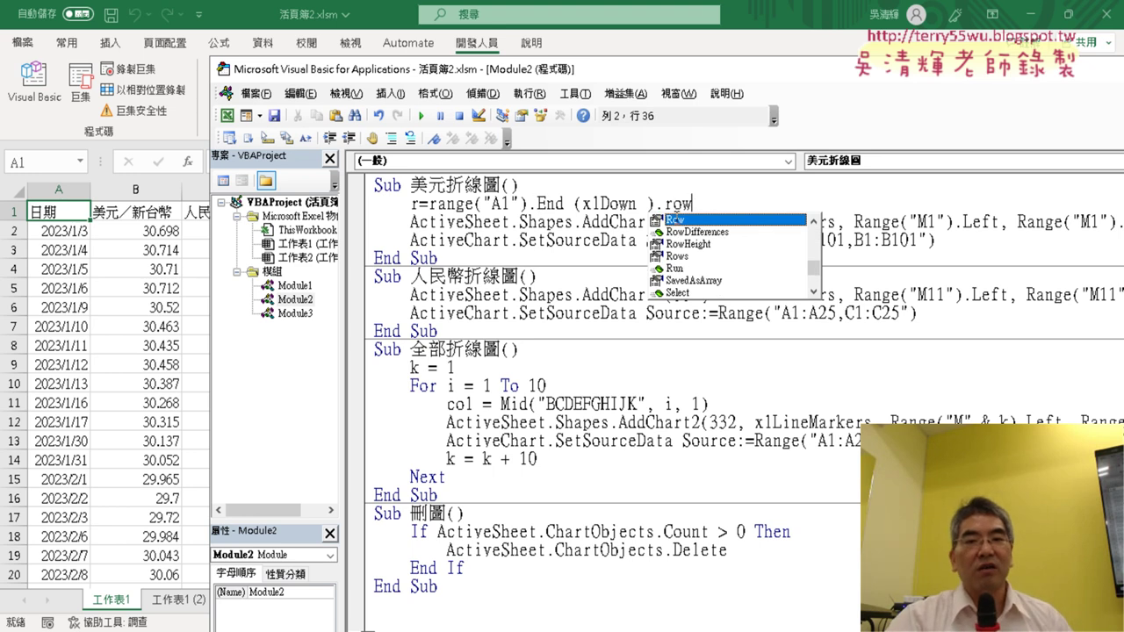
click(547, 258)
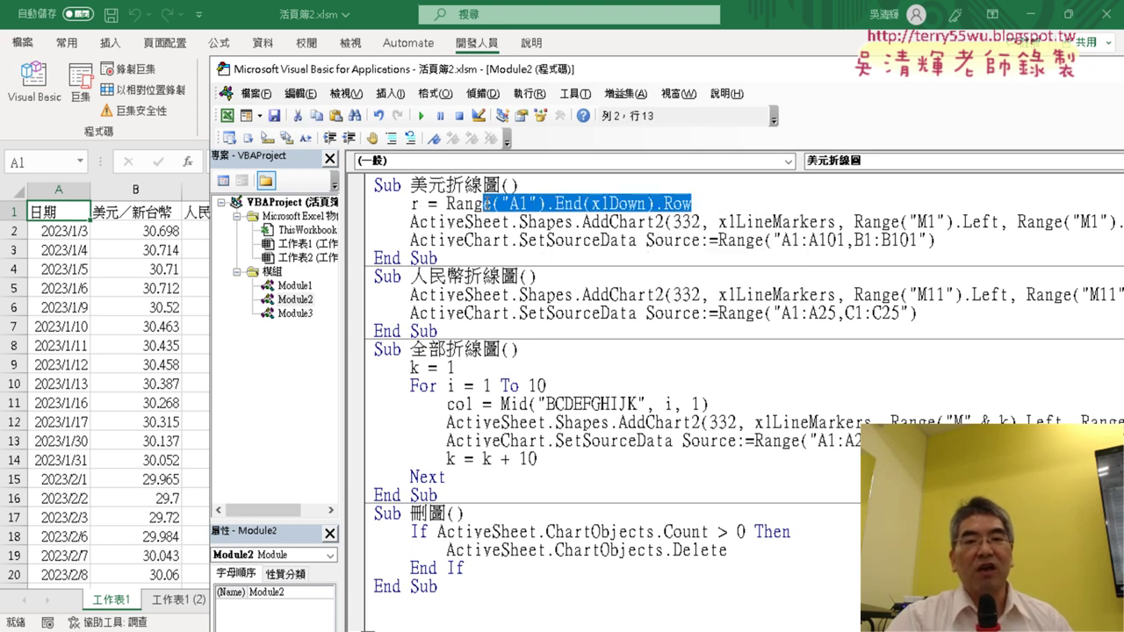
drag(709, 203, 444, 204)
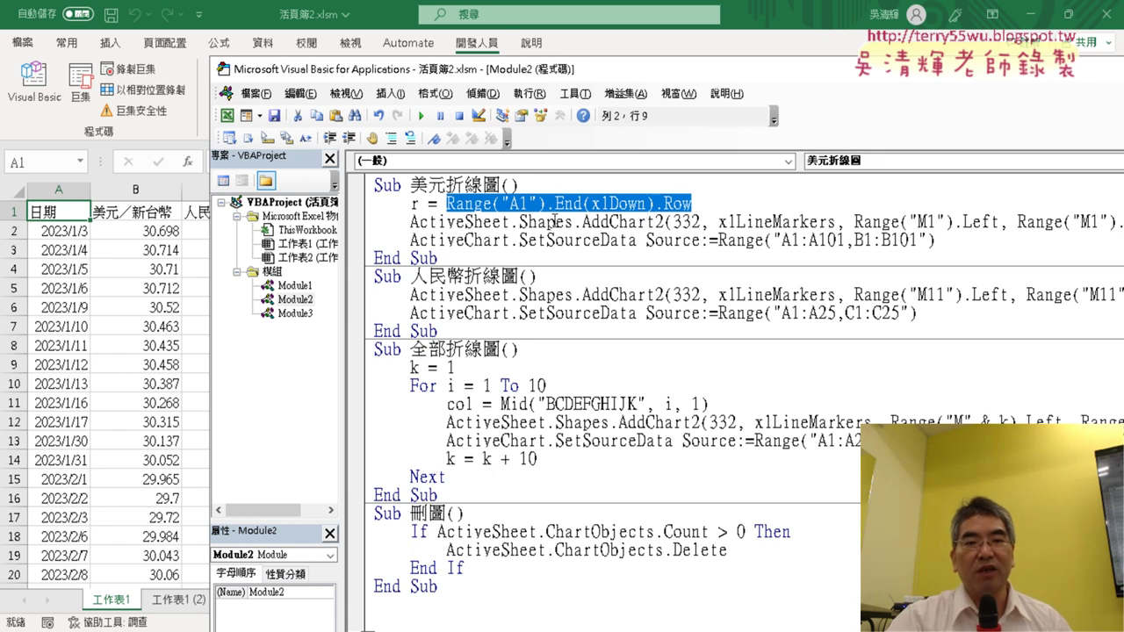
Confirm on the sheet that Ctrl+Down from A1 reaches row 32, the value r receives
click(74, 209)
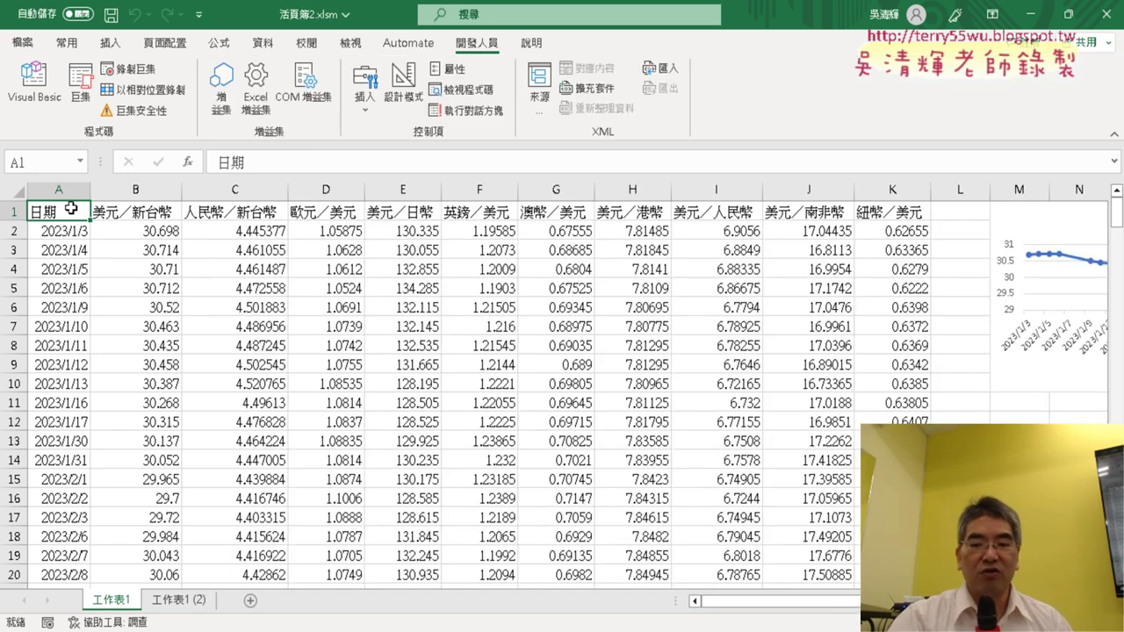
key(ctrl+Down)
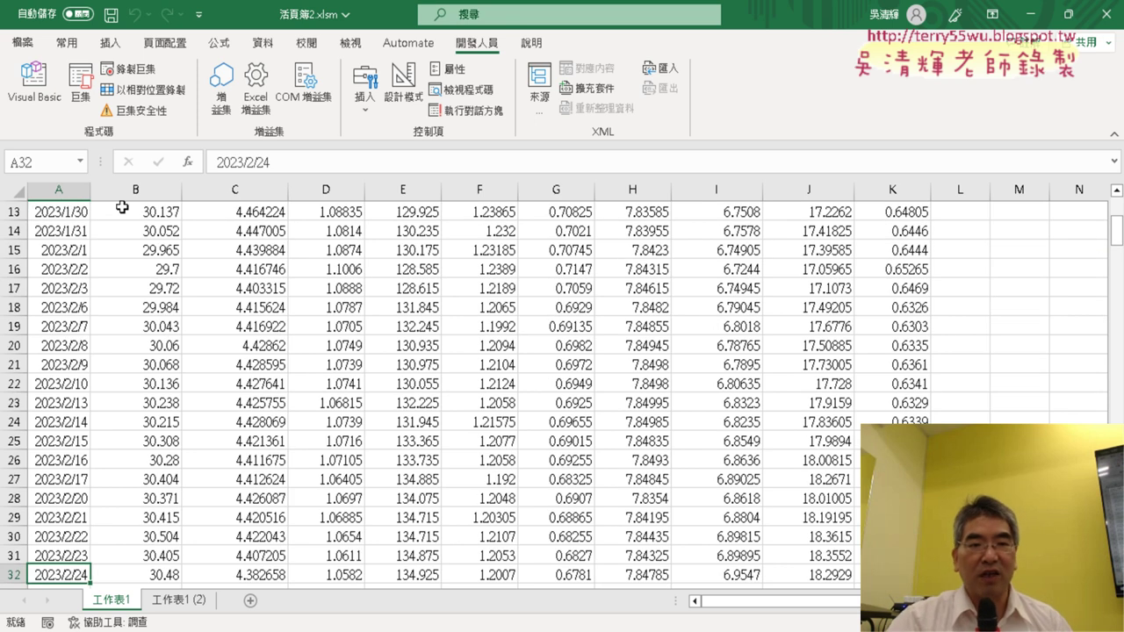
click(34, 83)
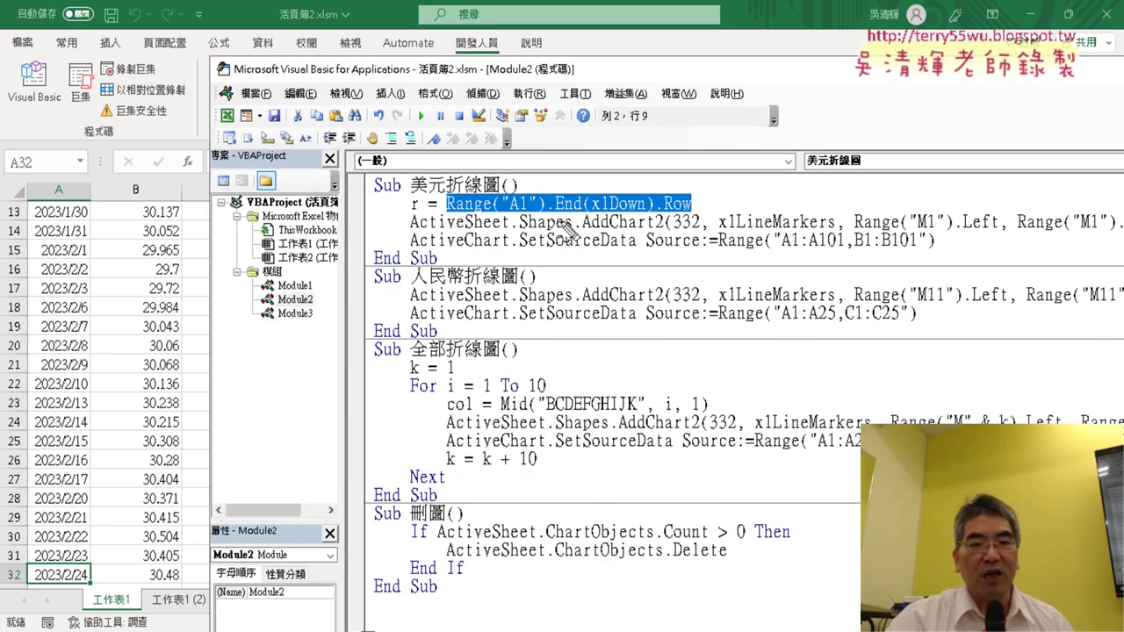
mouse_move(29, 604)
mouse_down()
mouse_move(359, 214)
mouse_move(386, 211)
mouse_move(377, 221)
mouse_up()
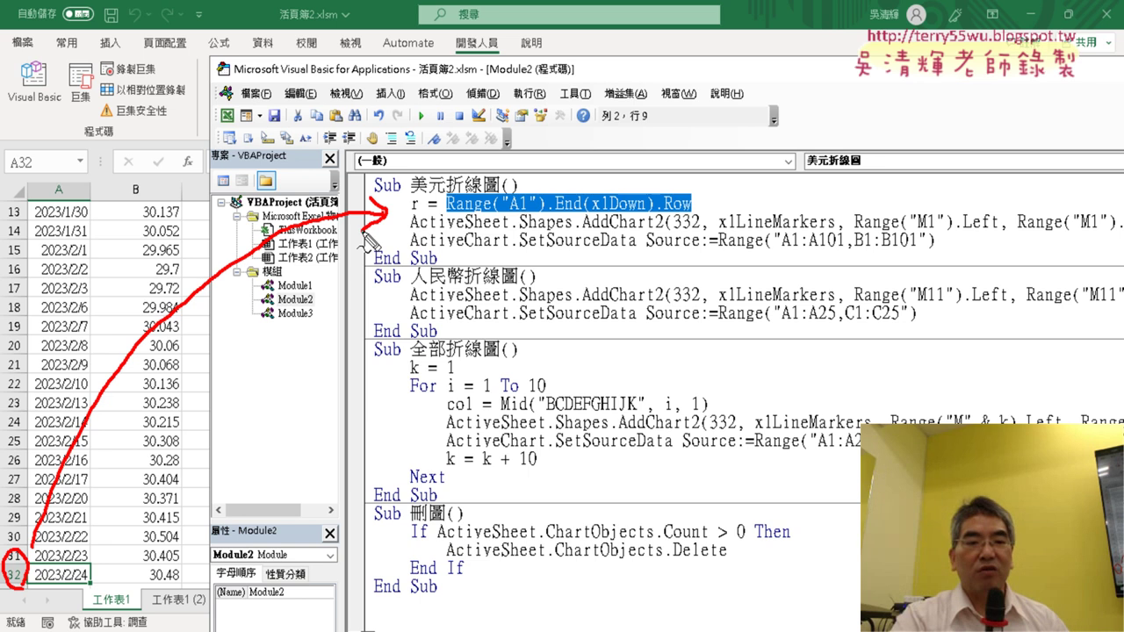
key(Escape)
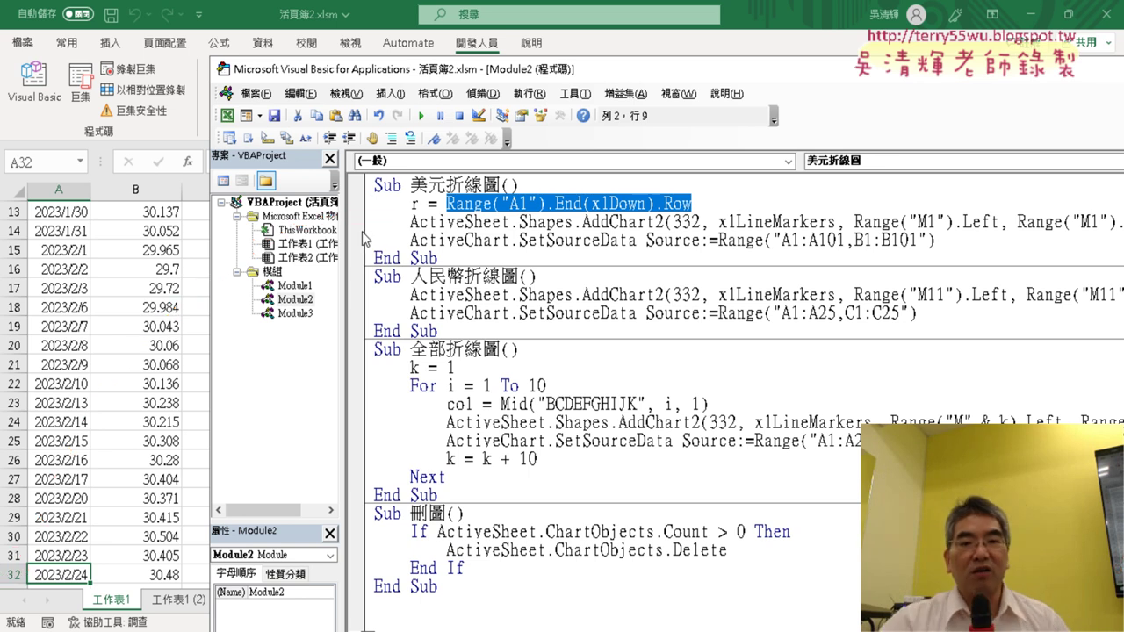
double_click(415, 204)
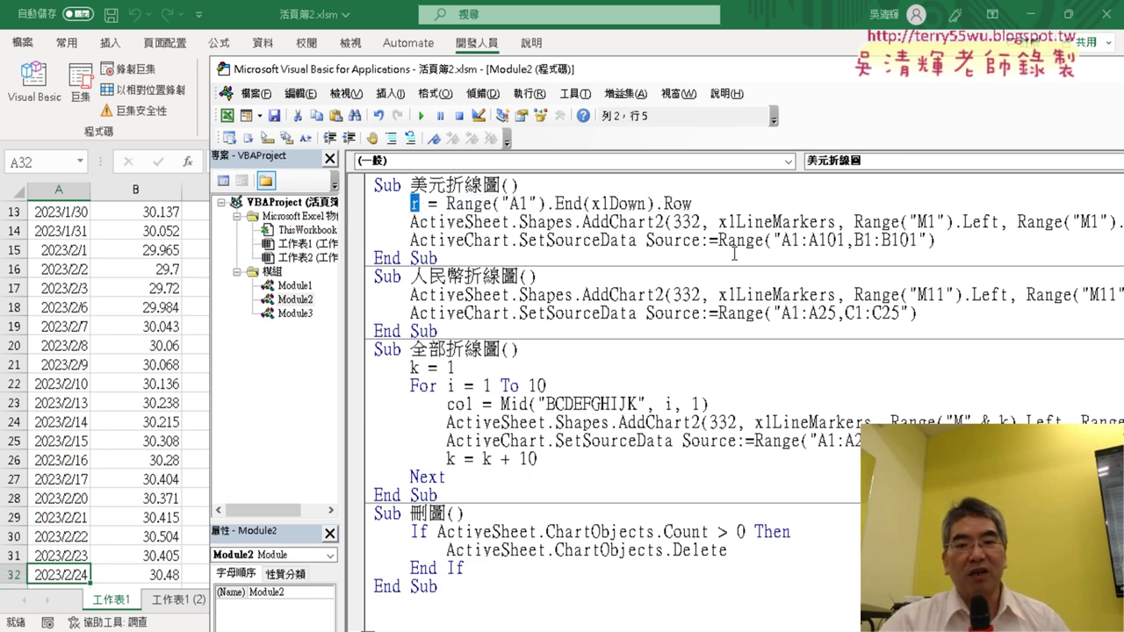
Replace the 101 in "A1:A101" with " & r & "
drag(821, 241, 845, 240)
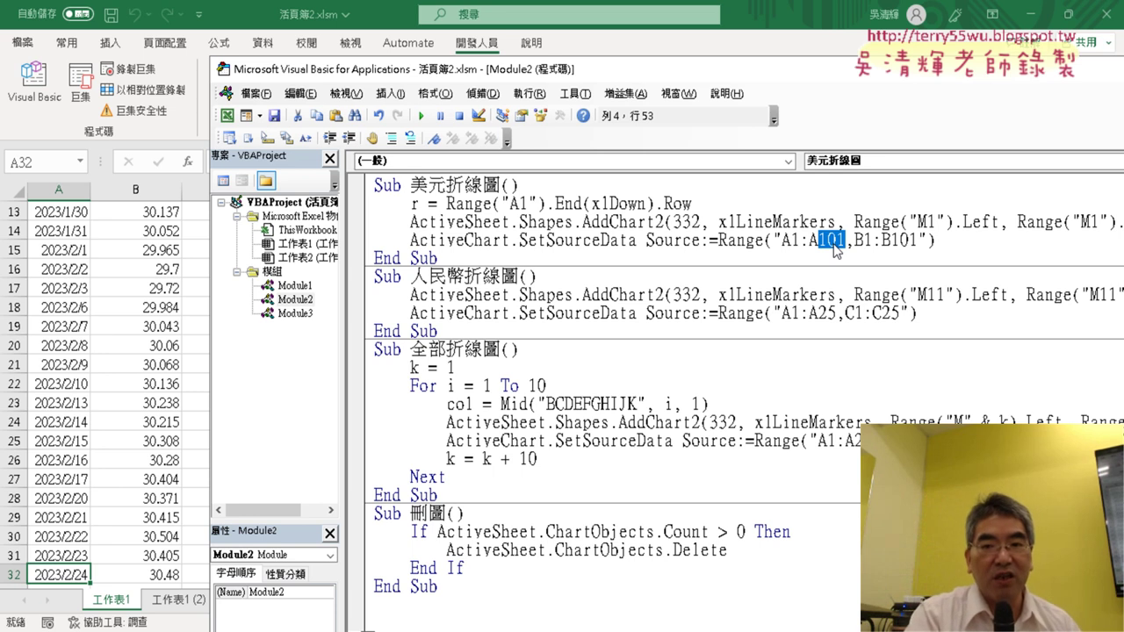
text("")
key(Left)
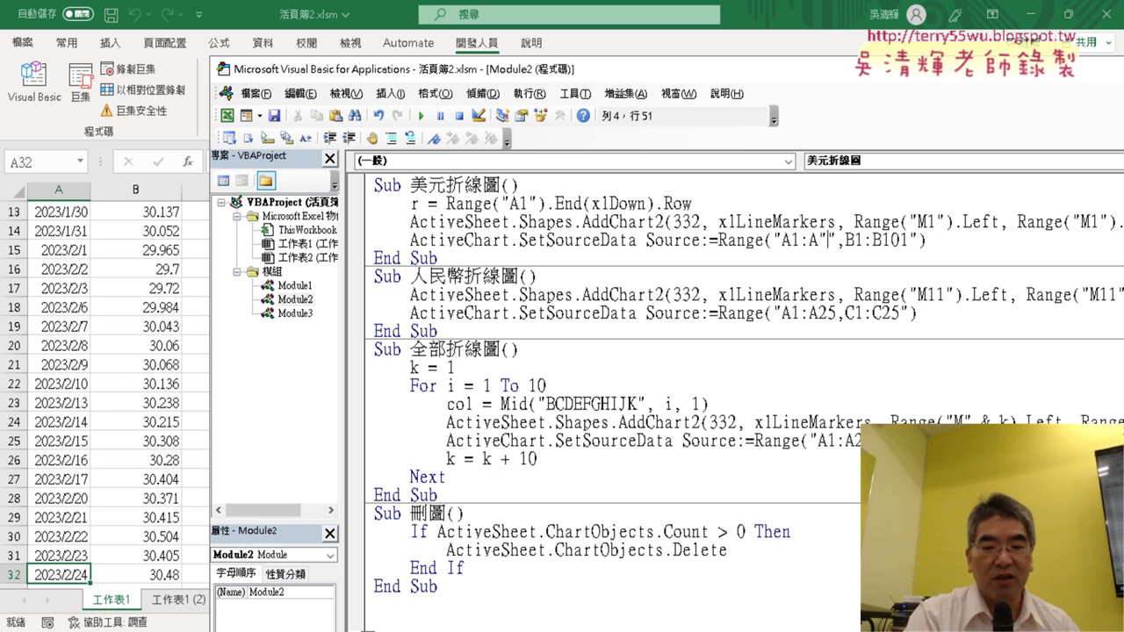
text(&&)
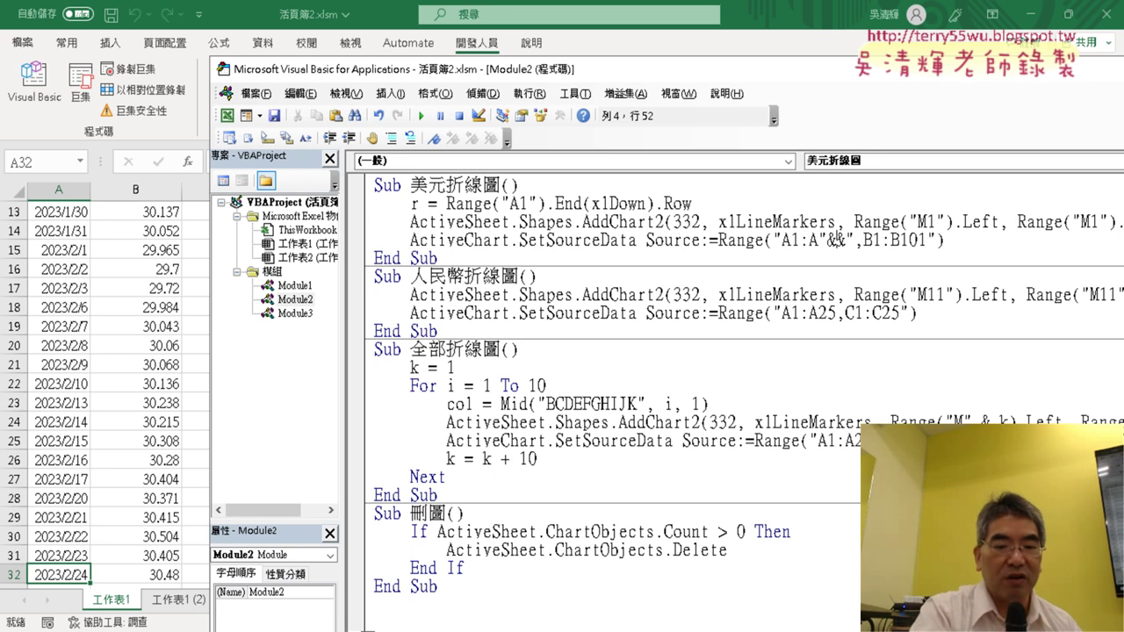
text(r)
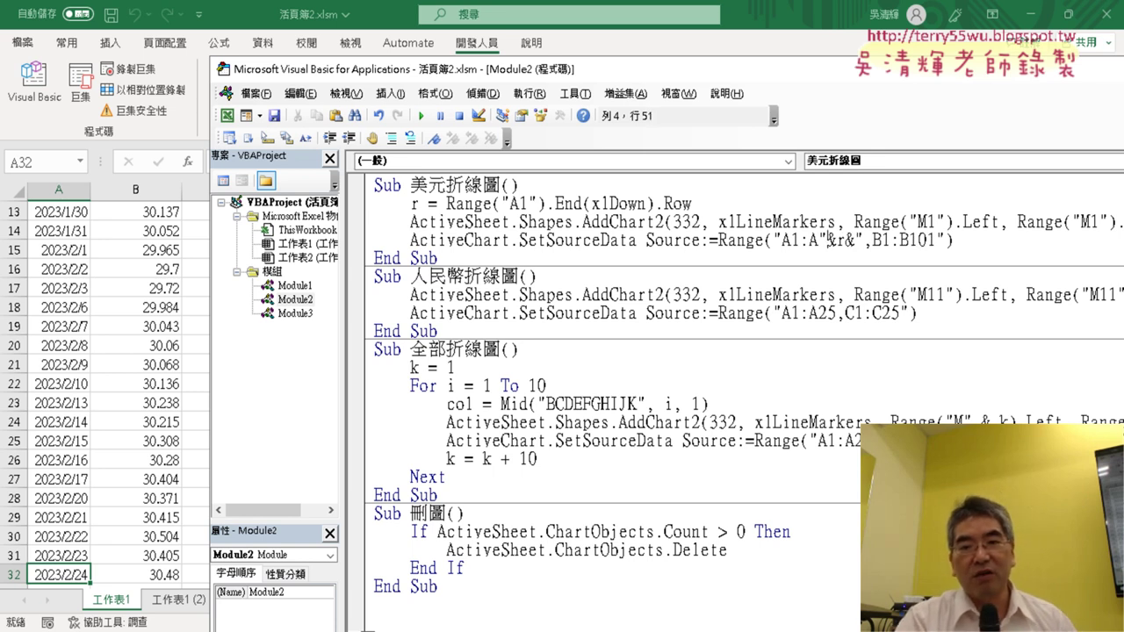
key(Delete)
key(Delete)
key(Delete)
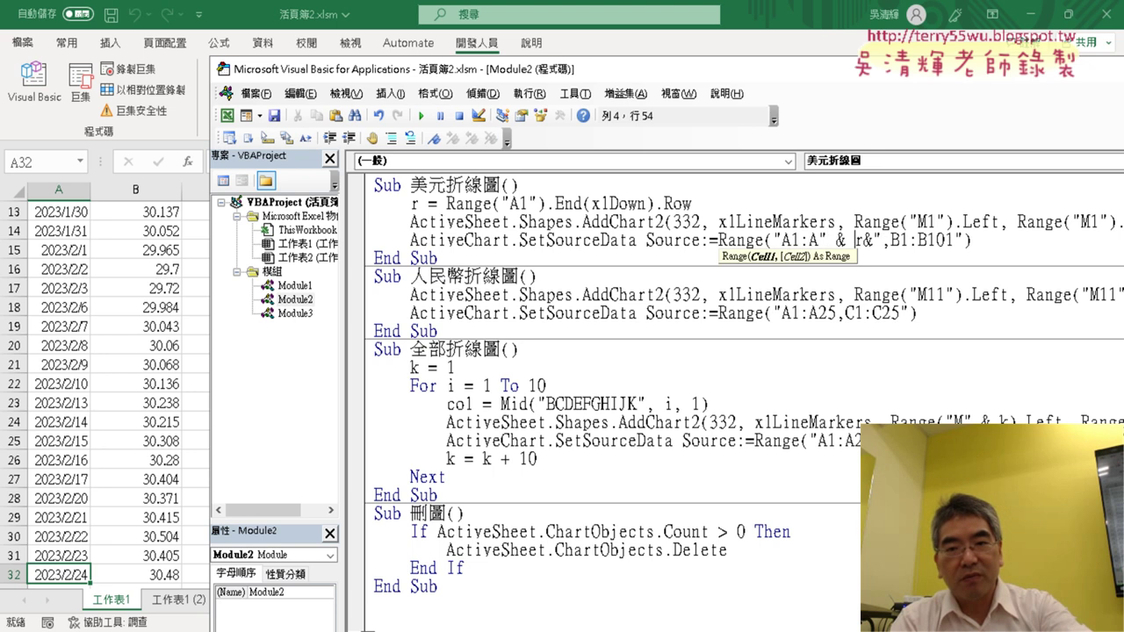
text(& r &)
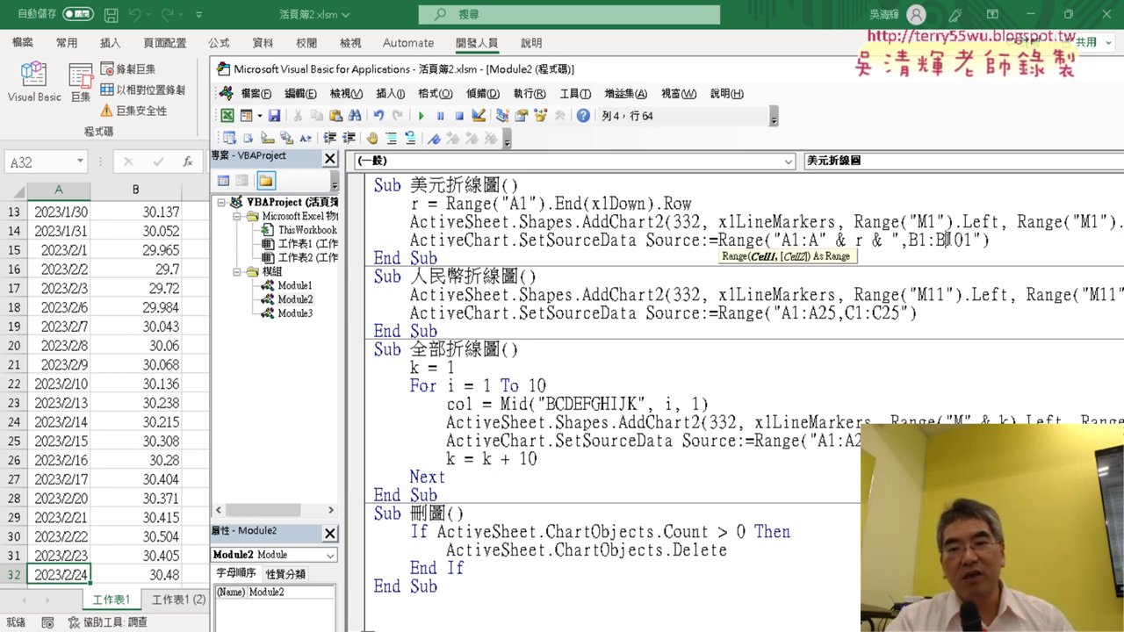
Replace the 101 after B1:B with " & r, giving Range("A1:A" & r & ",B1:B" & r)
drag(946, 239, 972, 239)
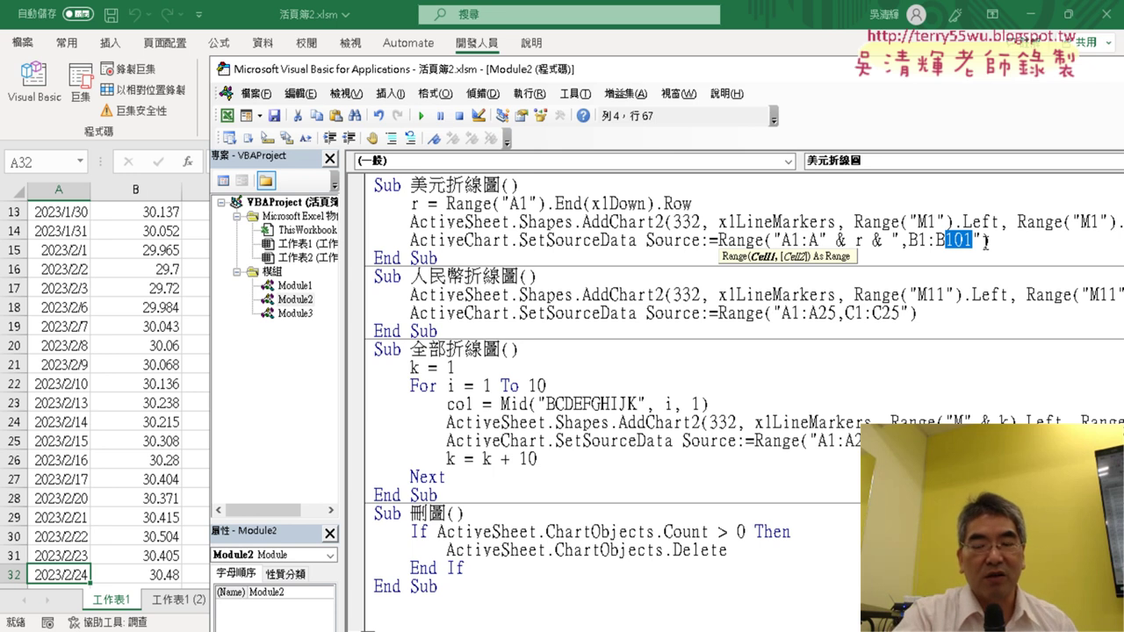
key(BackSpace)
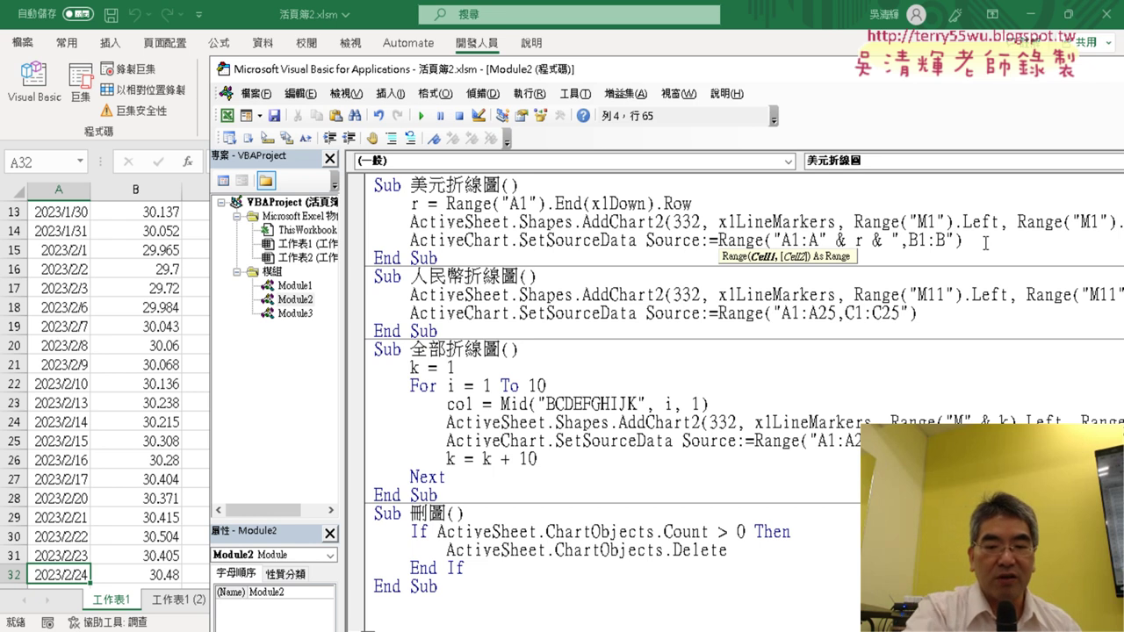
text(& r)
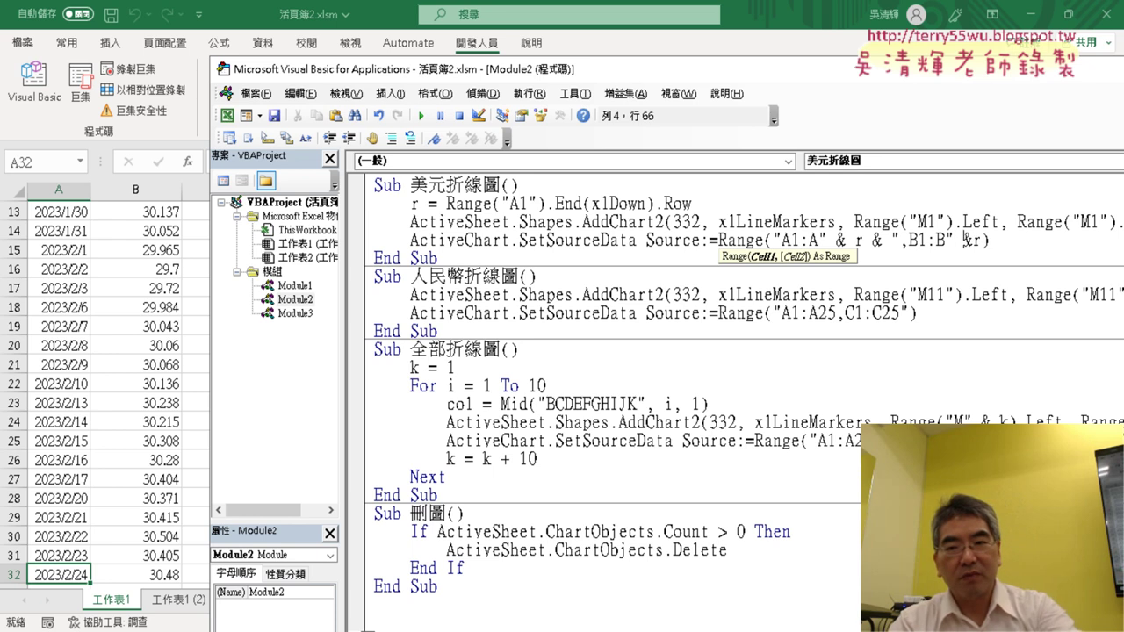
key(Right)
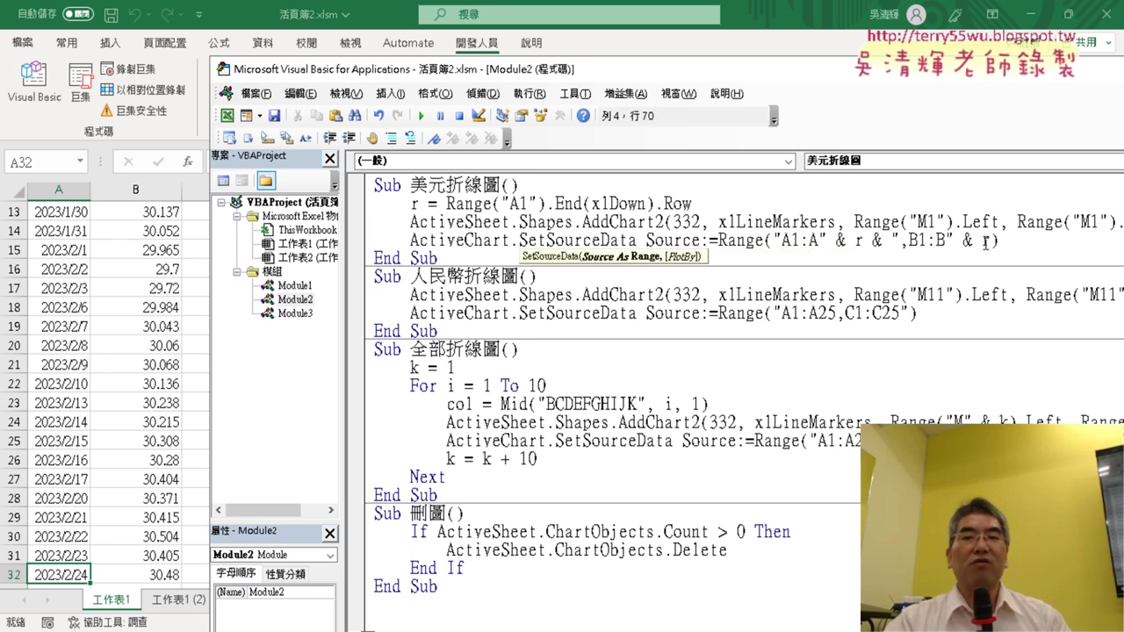
click(818, 334)
drag(999, 240, 374, 202)
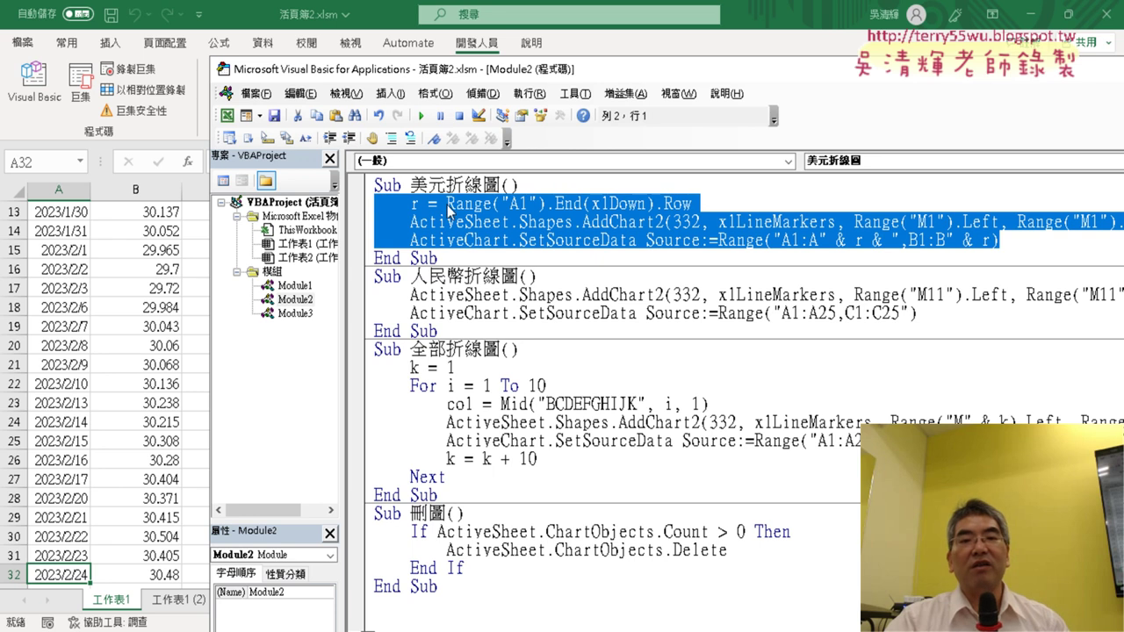
click(687, 222)
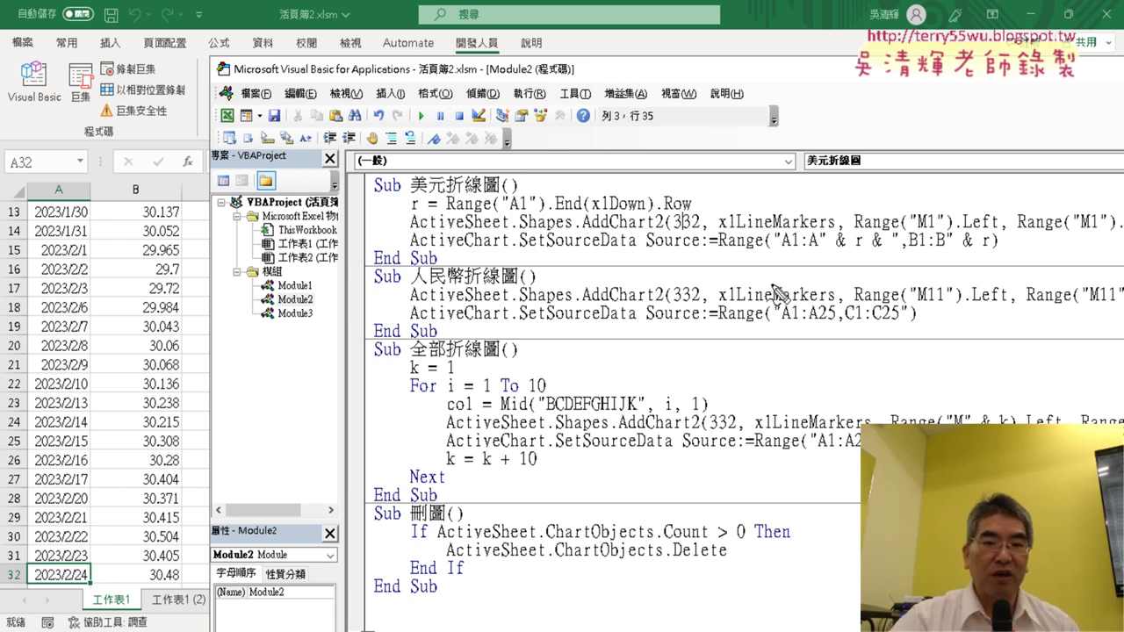
drag(691, 209, 492, 227)
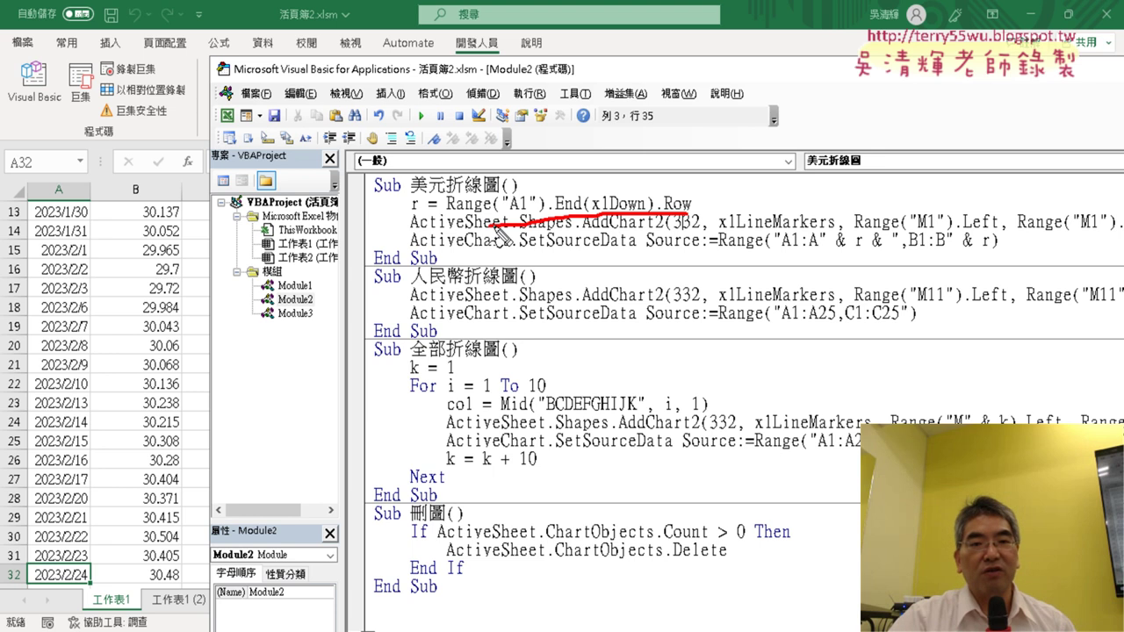
drag(443, 200, 433, 200)
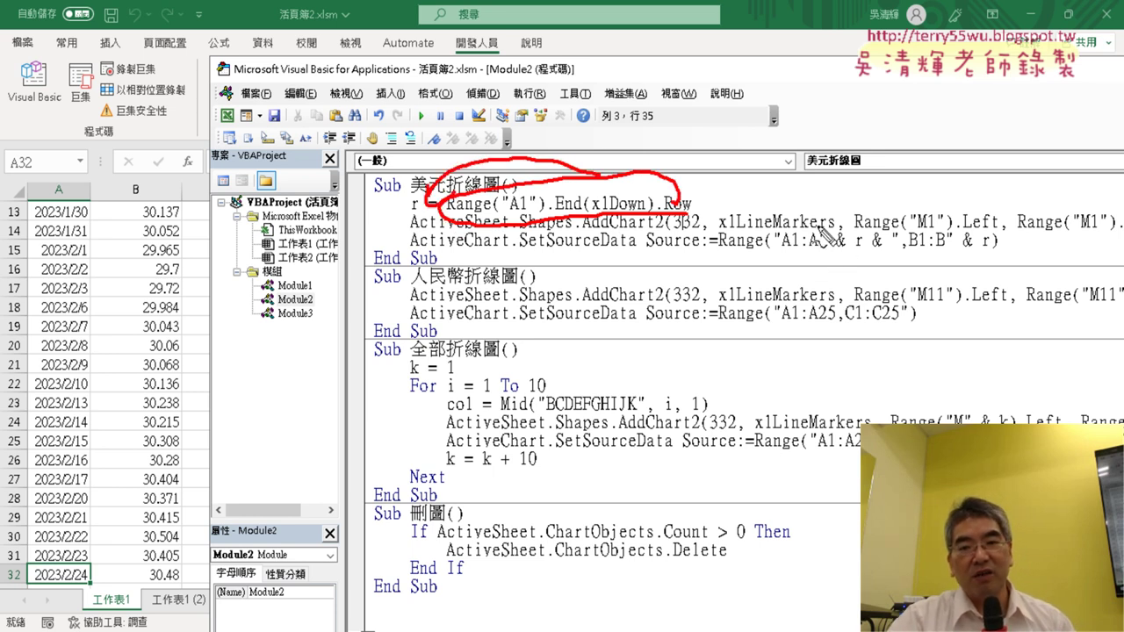
mouse_move(819, 251)
mouse_down()
mouse_move(903, 236)
mouse_move(812, 260)
mouse_up()
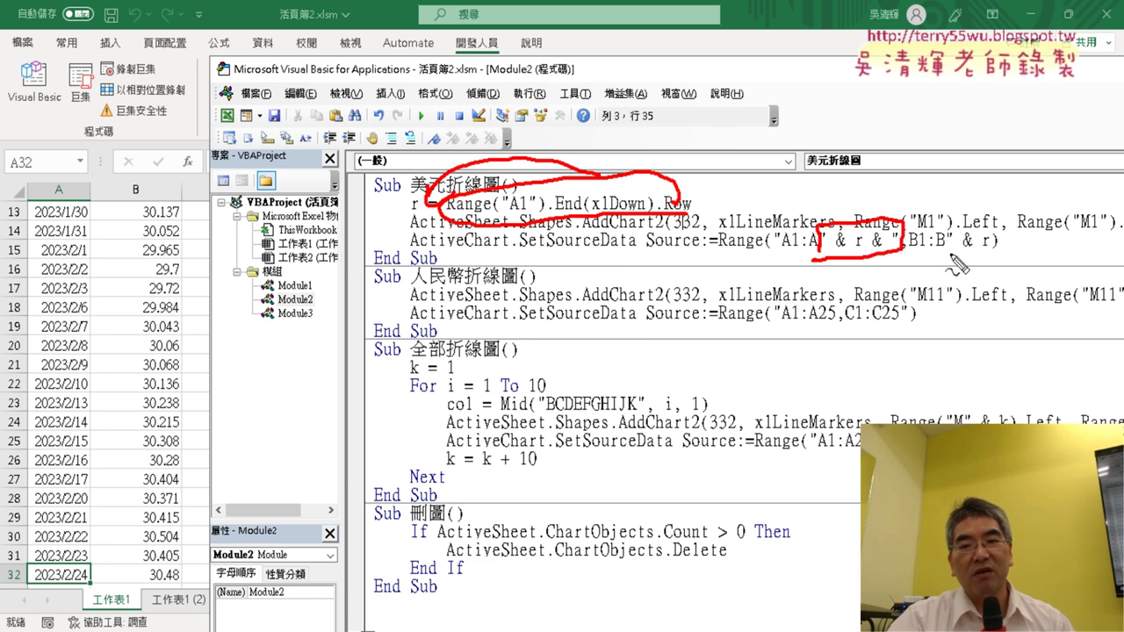
drag(951, 258, 995, 262)
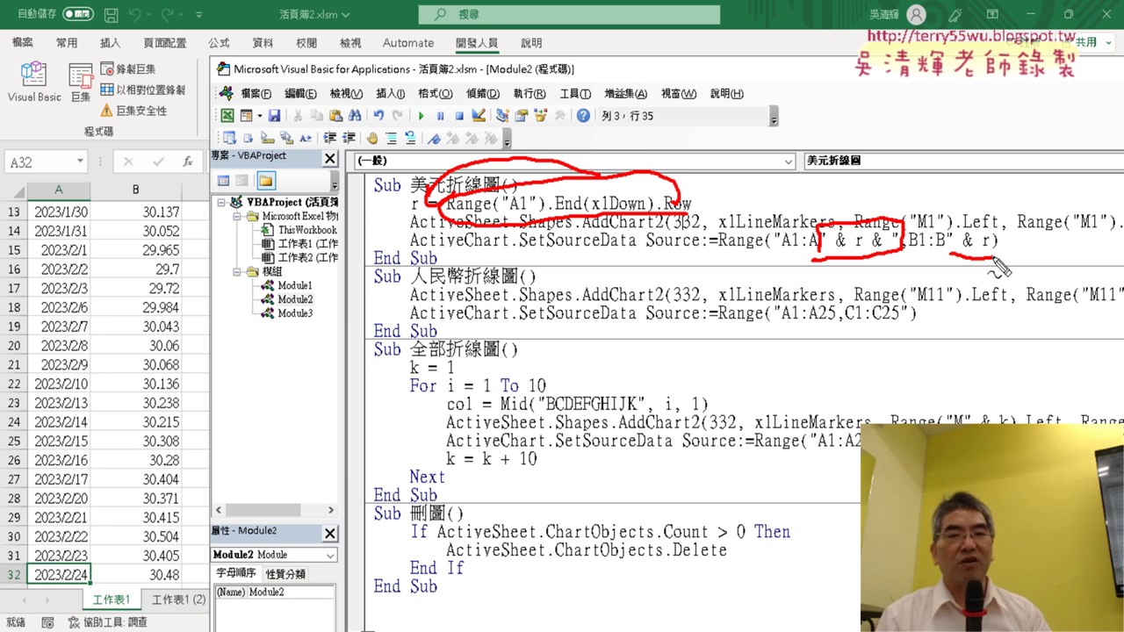
key(Escape)
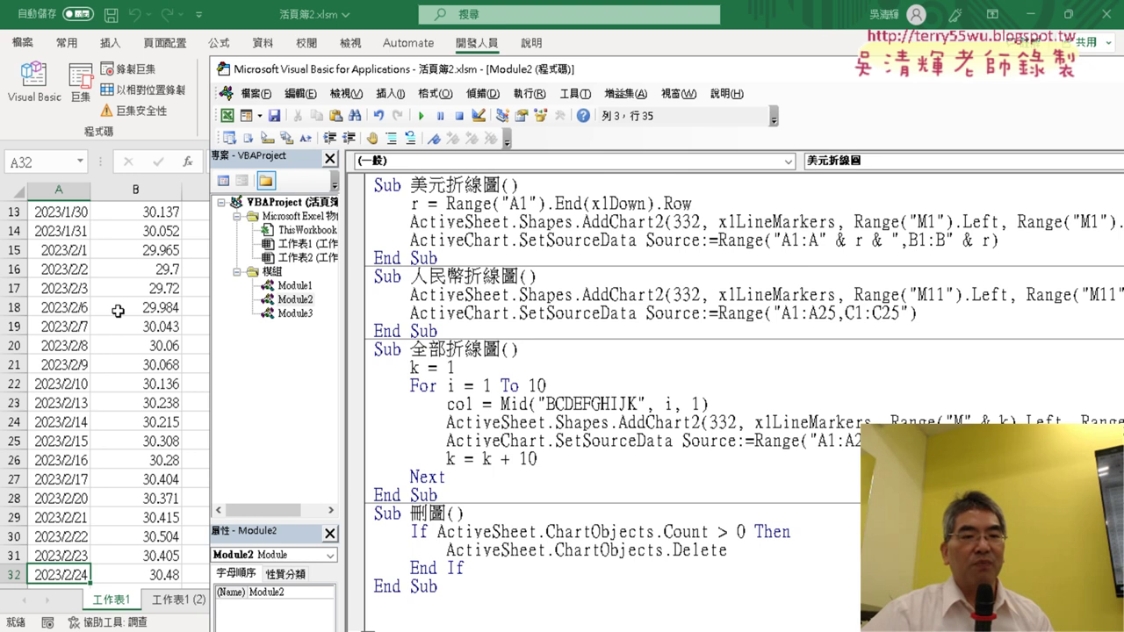
Open Module1 and place the caret in the 外幣參考匯率查詢 macro
click(102, 314)
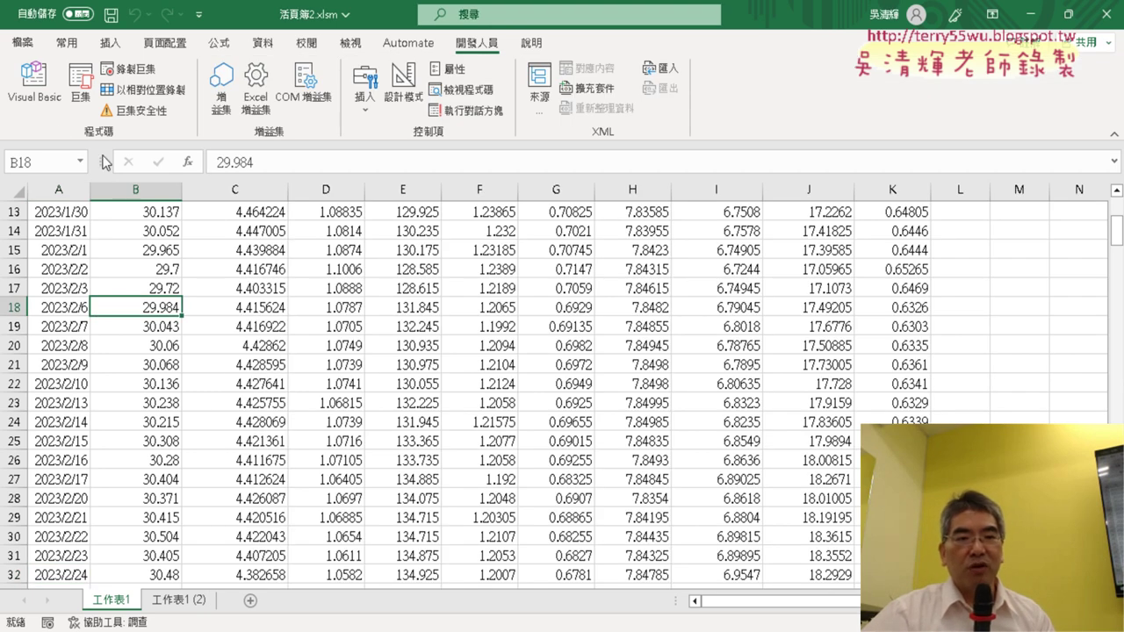
click(35, 84)
double_click(295, 285)
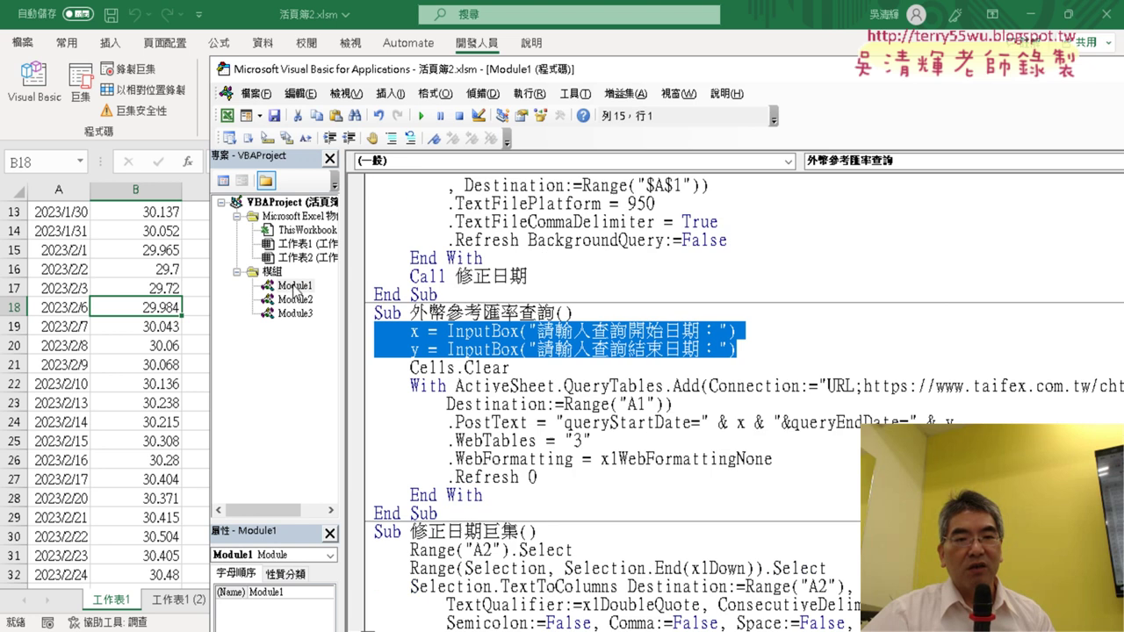
scroll(431, 284, up, 3)
click(476, 441)
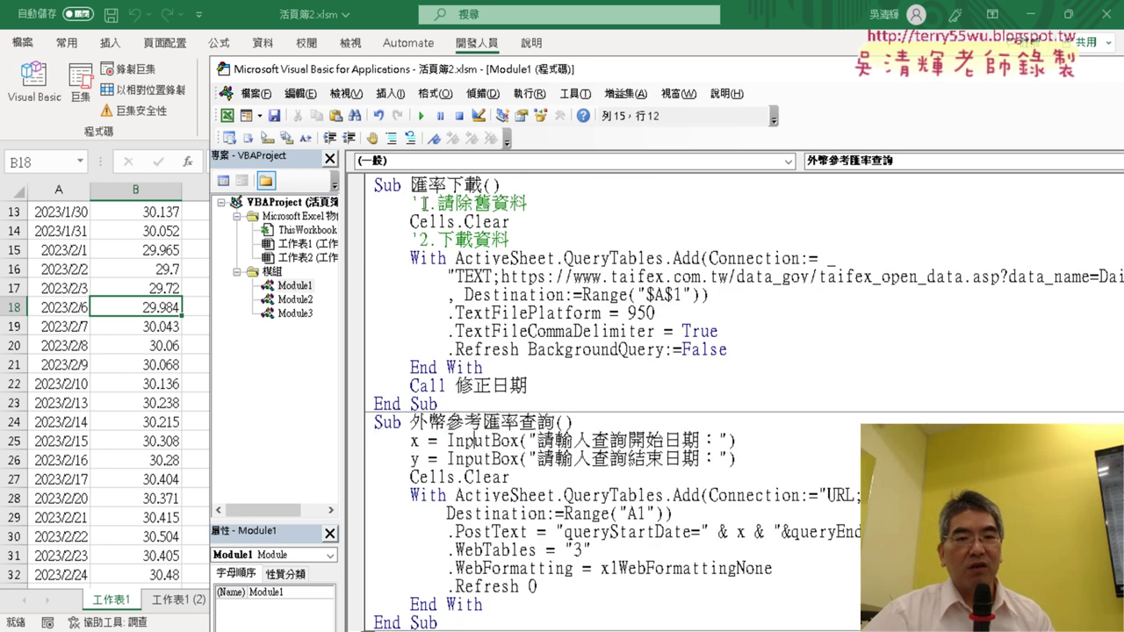
Run the query with start date 2022/1/1 and end date 2022/12/31
click(421, 115)
text(20)
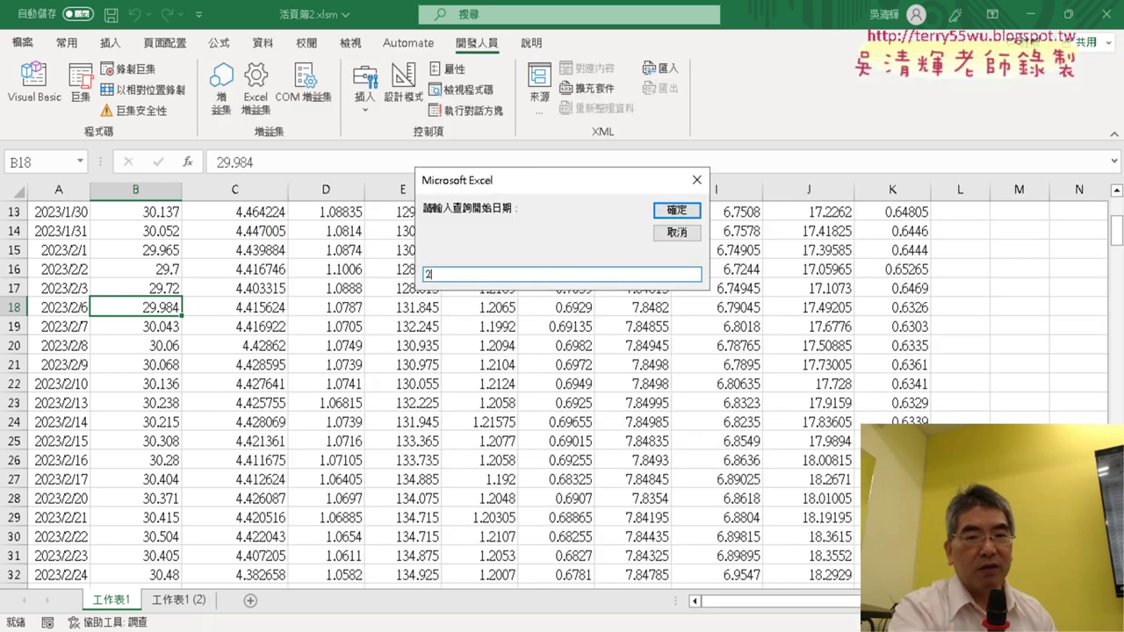
text(2)
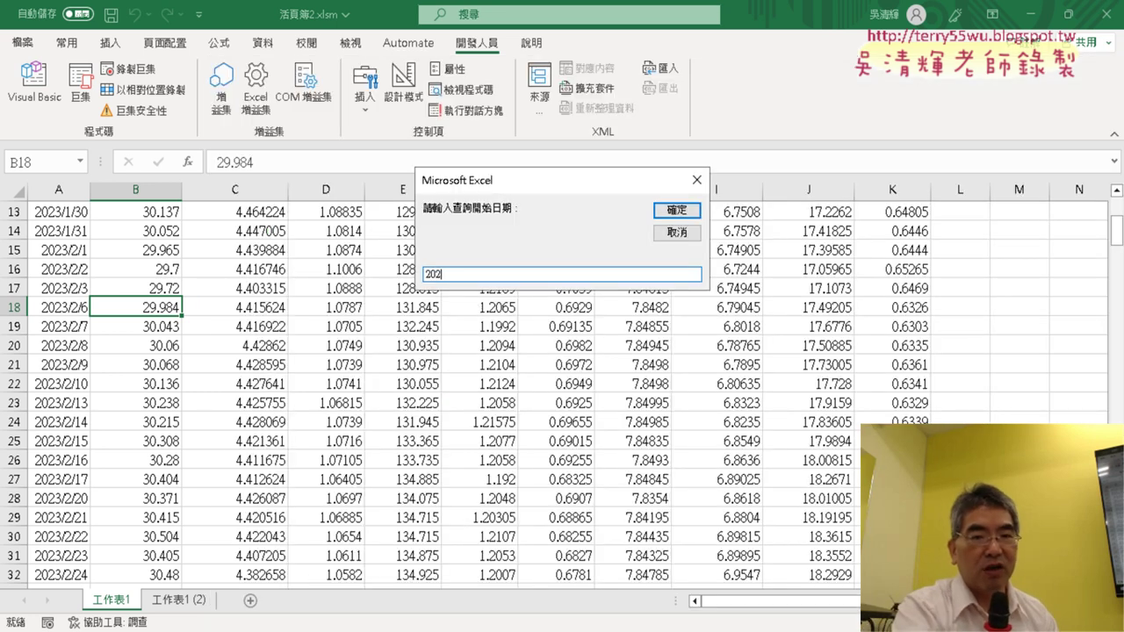
text(2/)
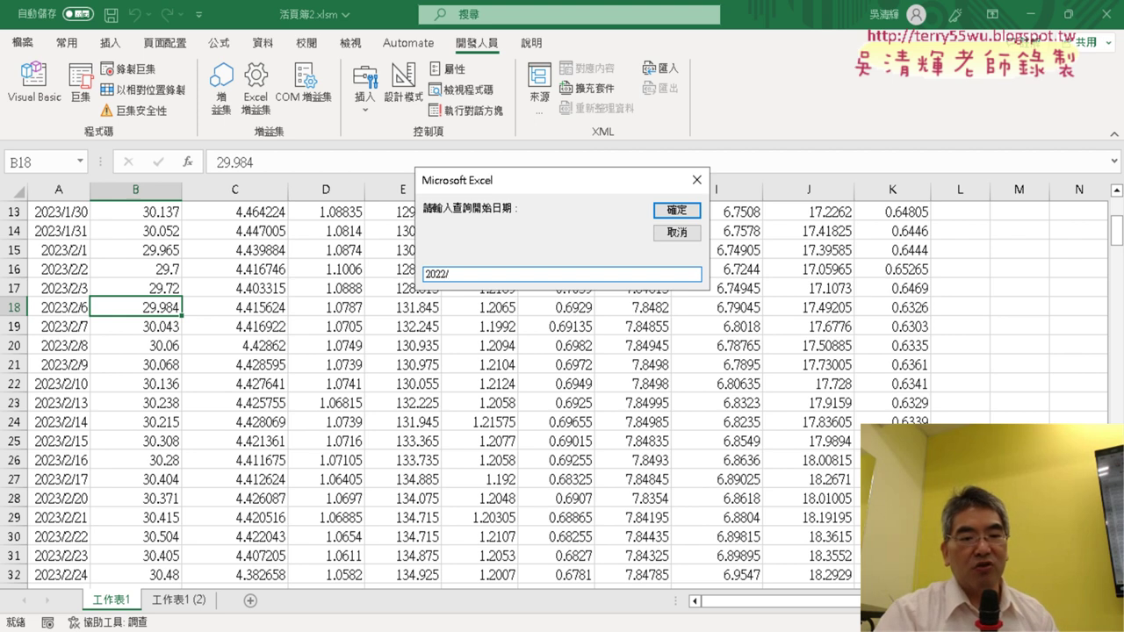
text(1)
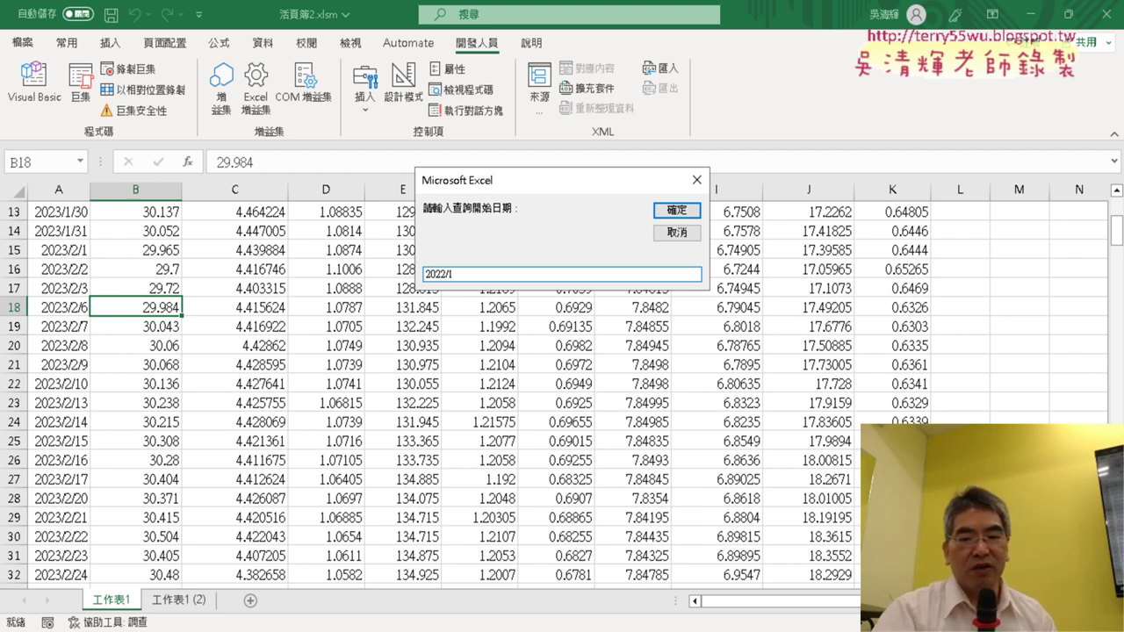
text(/1)
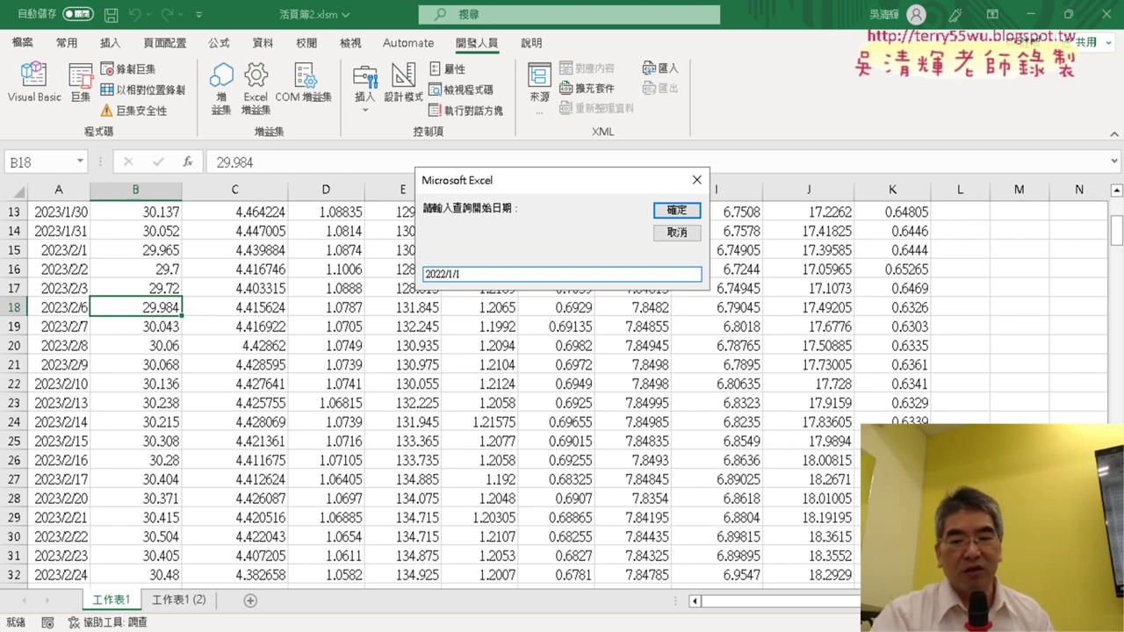
key(Return)
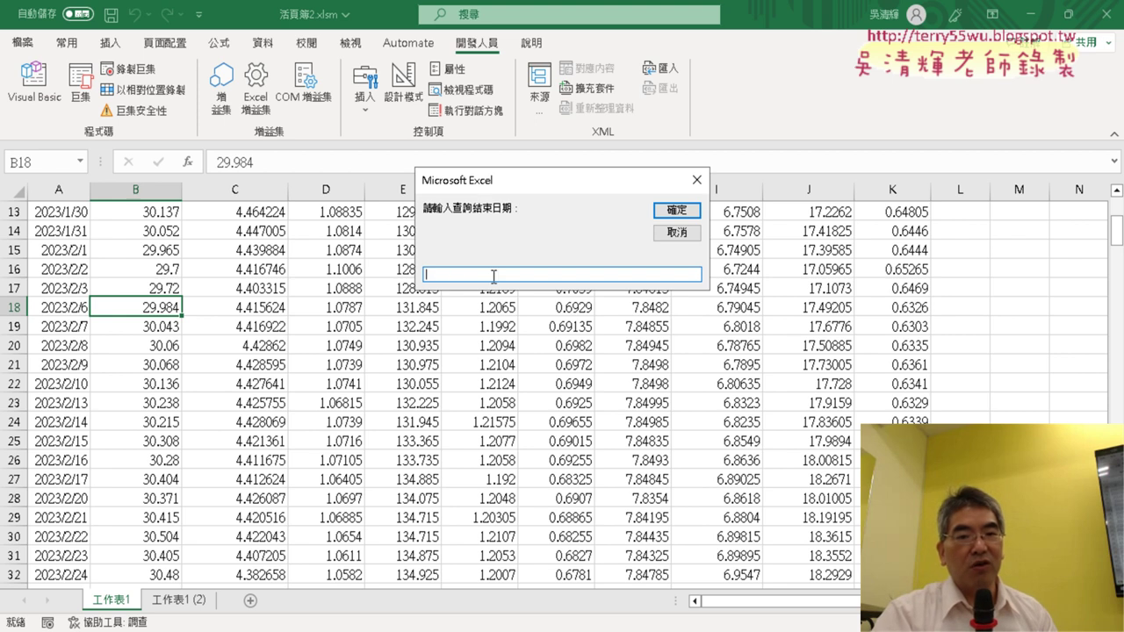
text(2)
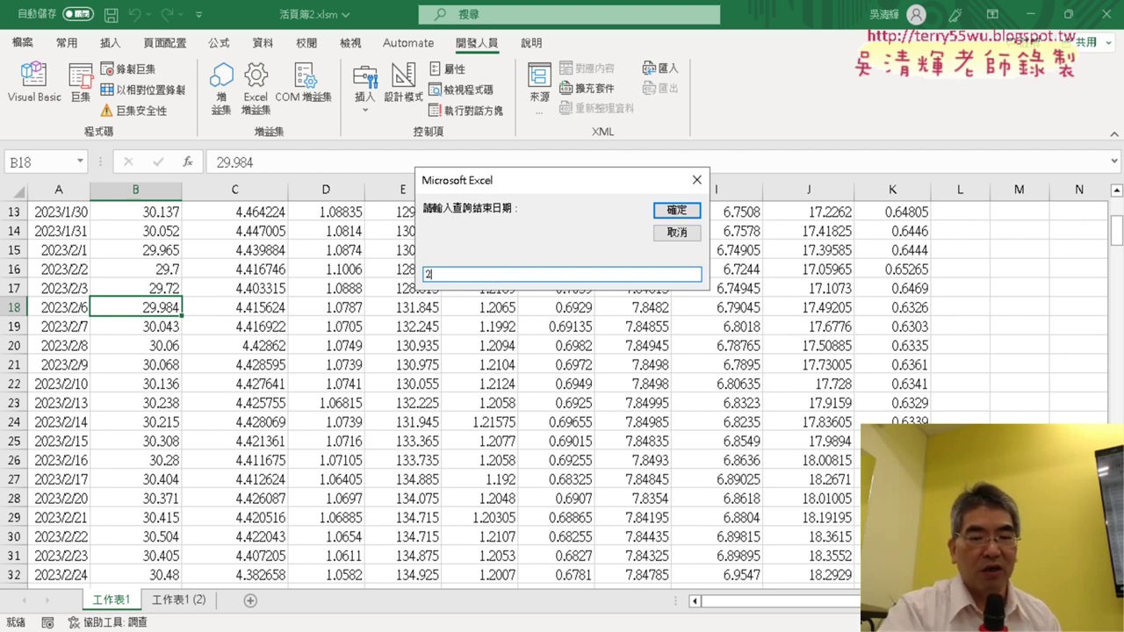
text(022/)
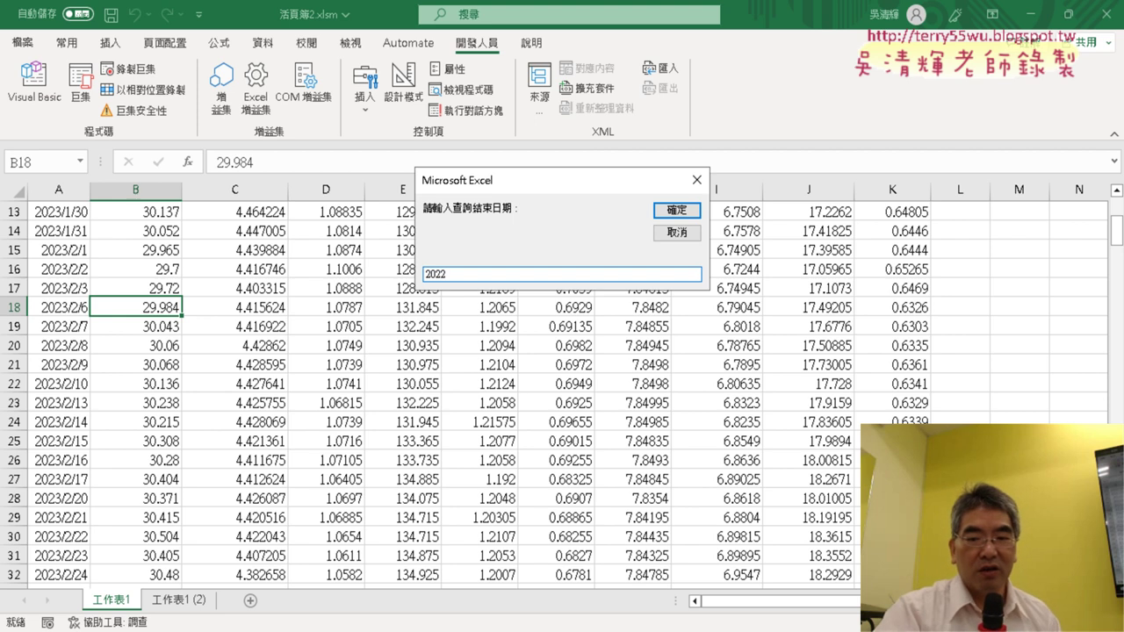
text(12)
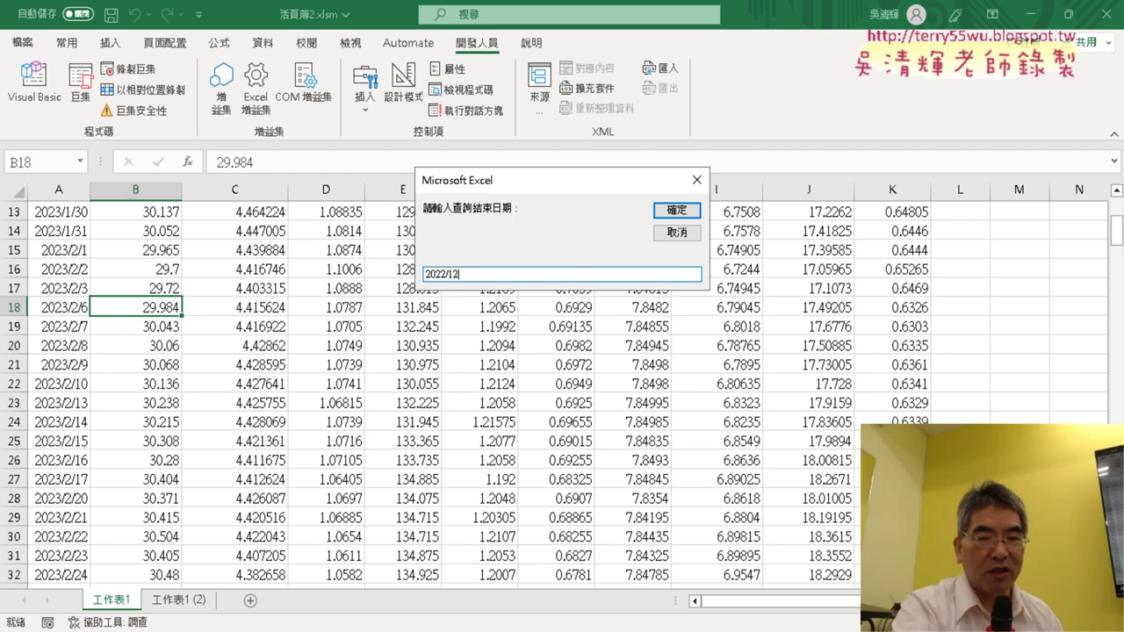
text(/)
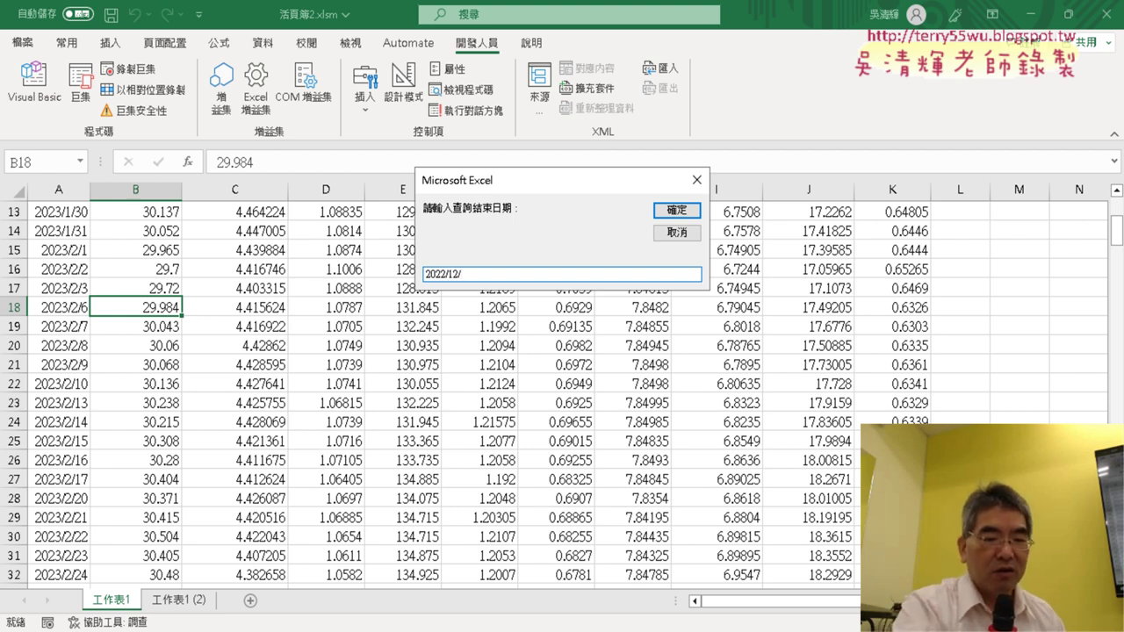
text(31)
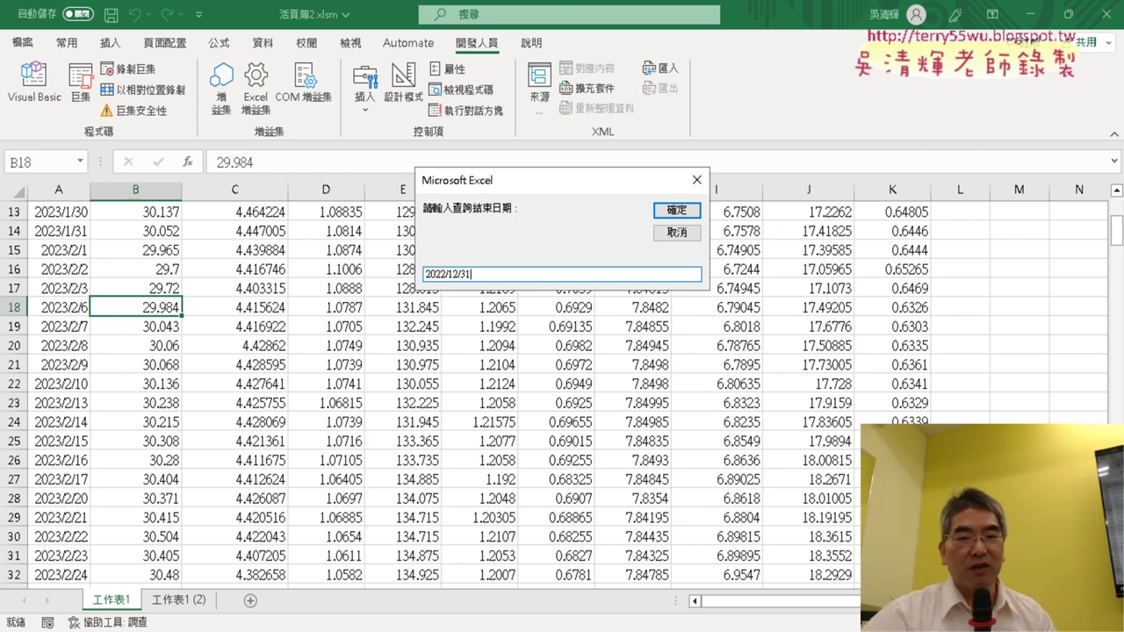
click(664, 211)
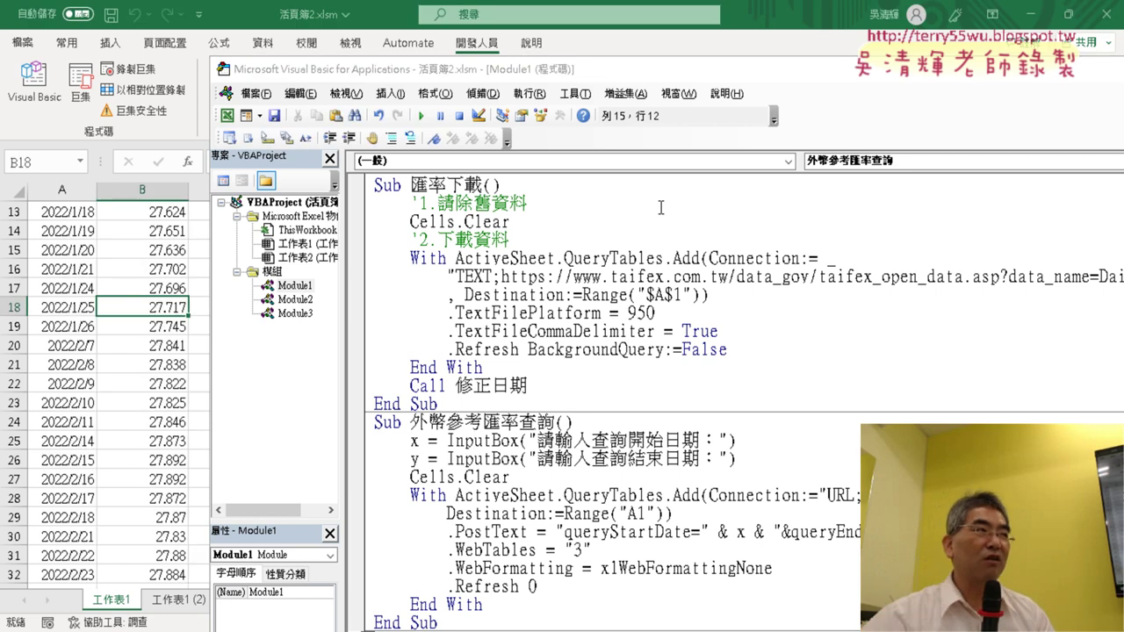
Scroll to the 美元/新台幣 chart and read its 2022 values, which stop around 2022/6/6
click(163, 266)
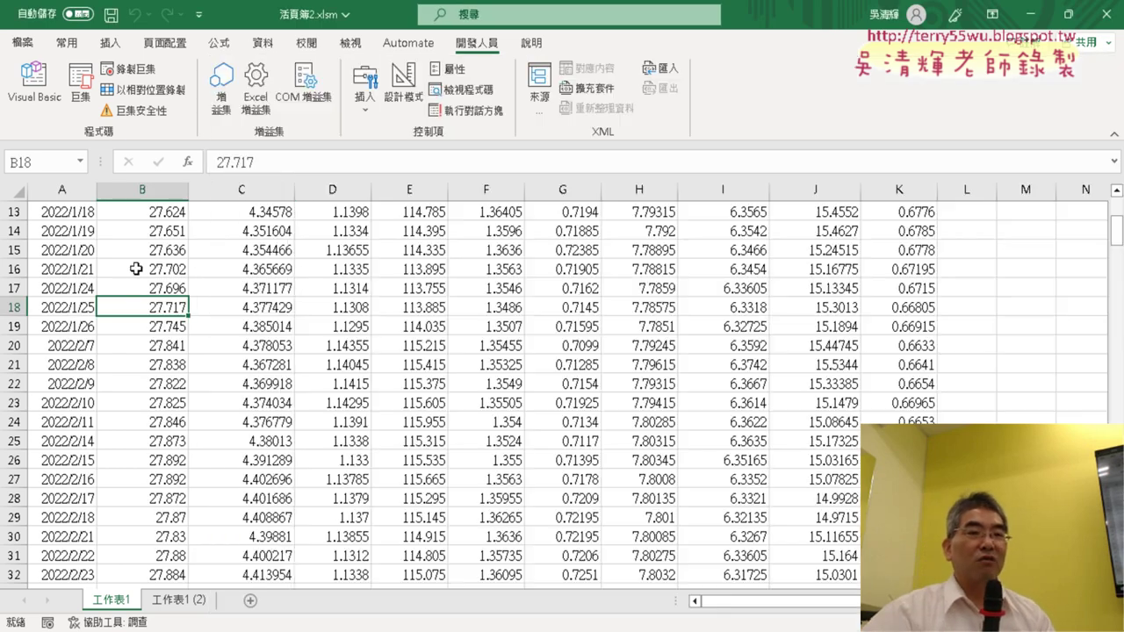
click(136, 269)
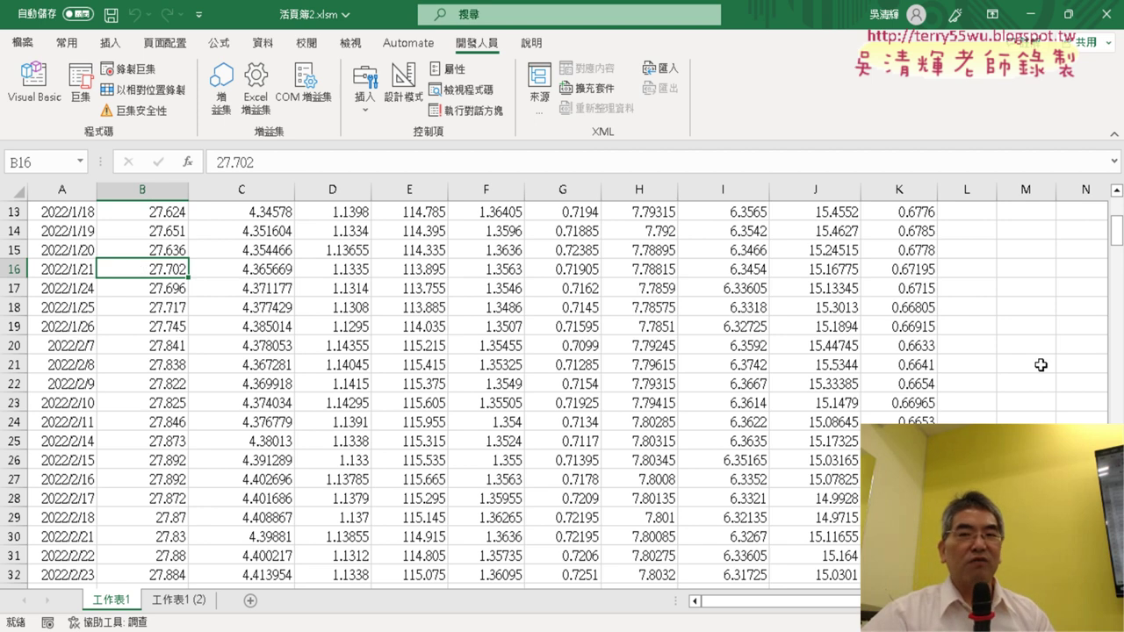
drag(1119, 238, 1120, 207)
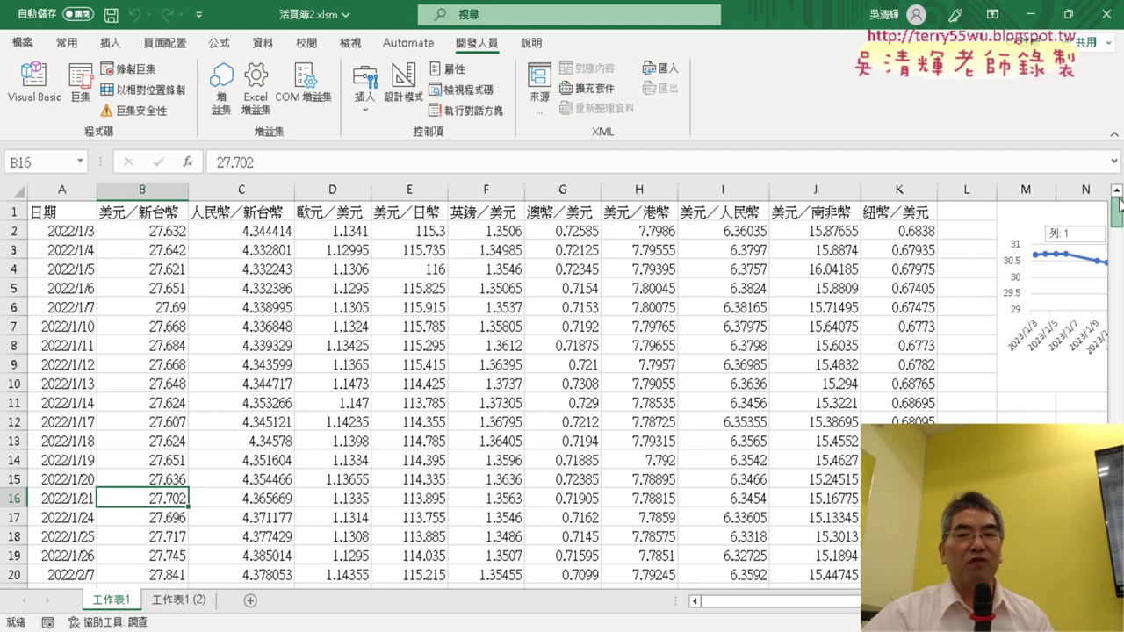
drag(856, 597, 882, 599)
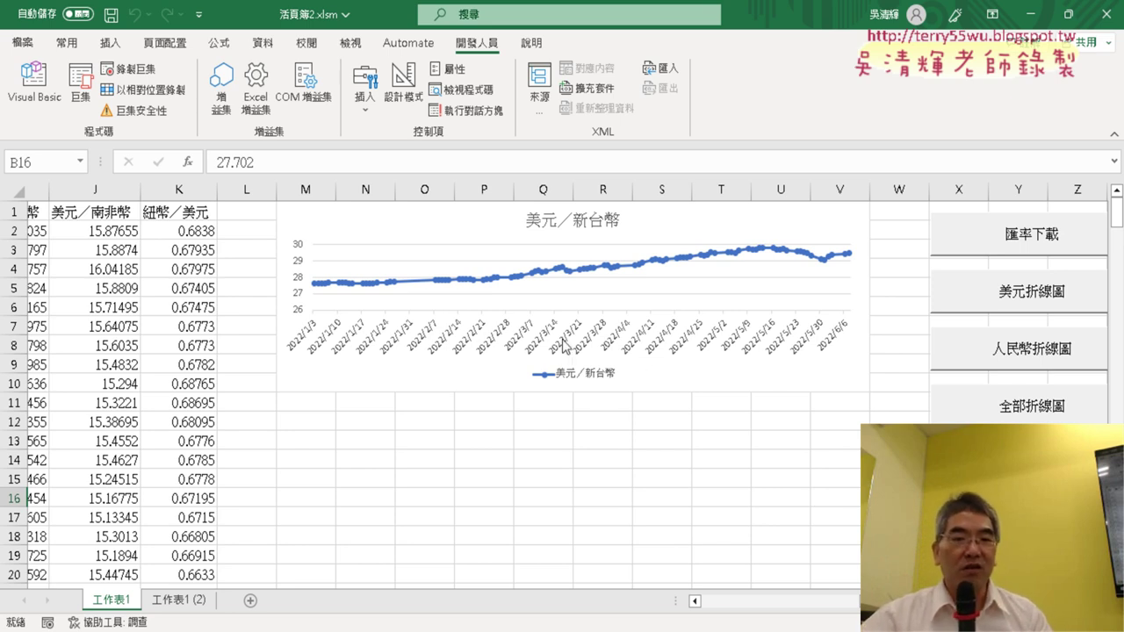
mouse_move(318, 295)
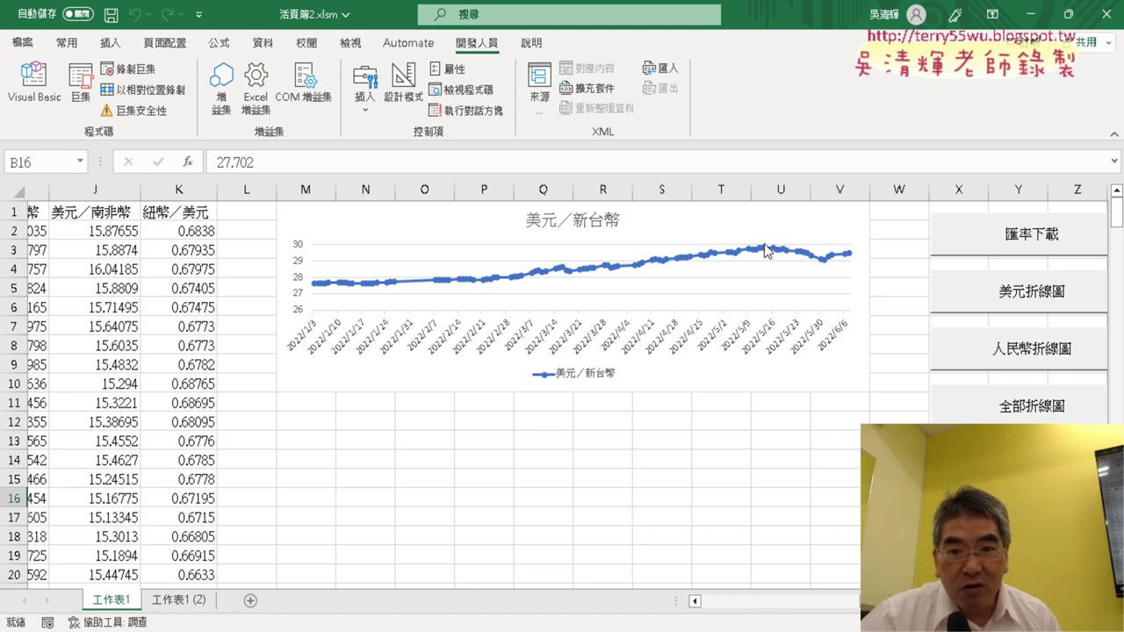
mouse_move(772, 246)
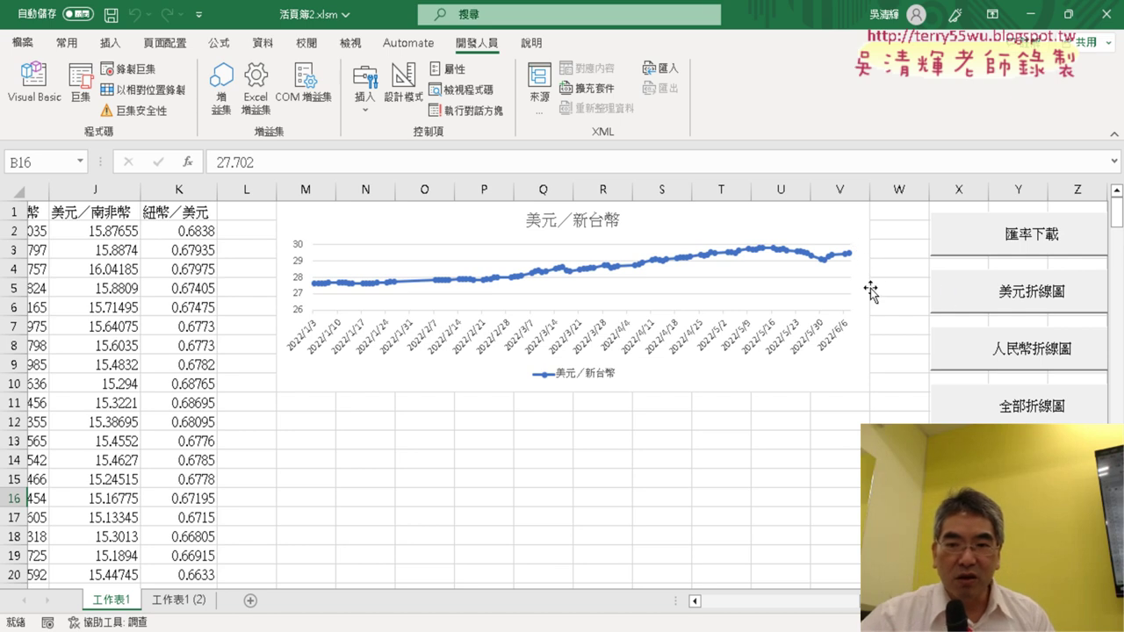
Widen the 美元/新台幣 chart to the right
click(870, 281)
drag(870, 297, 906, 303)
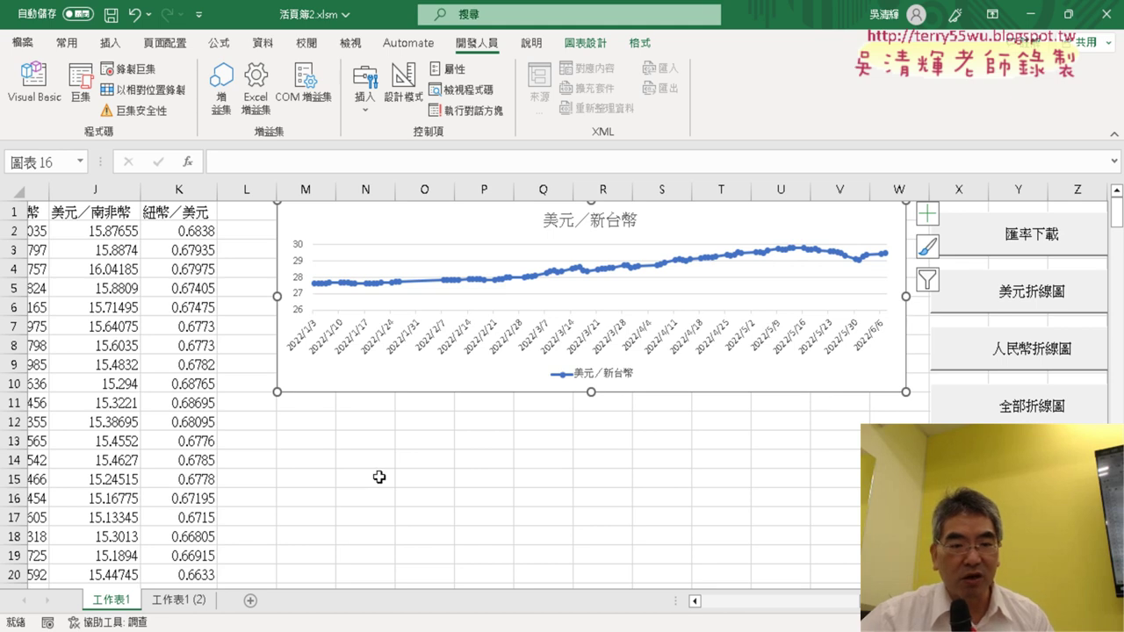
click(163, 379)
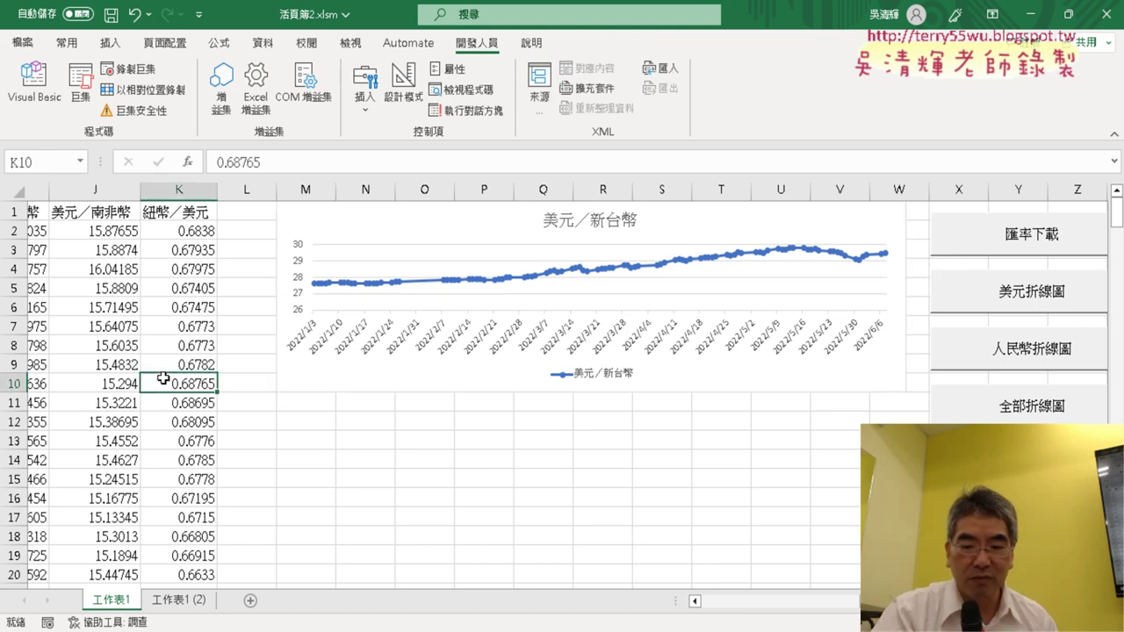
Confirm the 2022 data ends at row 247 (2022/12/30)
key(ctrl+Left)
key(ctrl+Down)
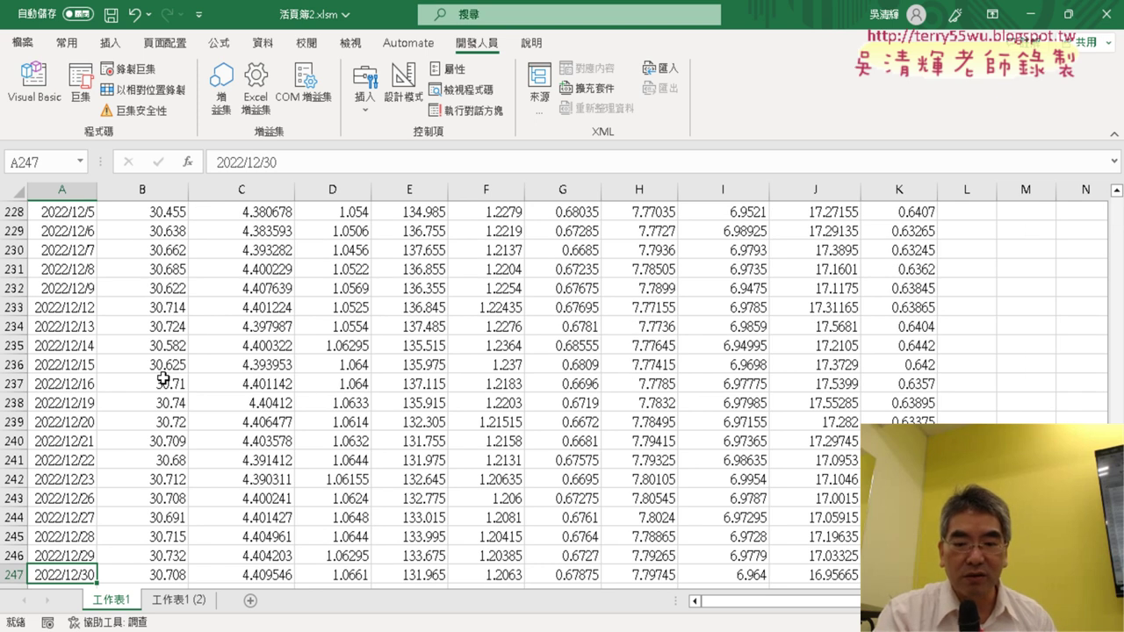
key(ctrl+Up)
key(ctrl+Down)
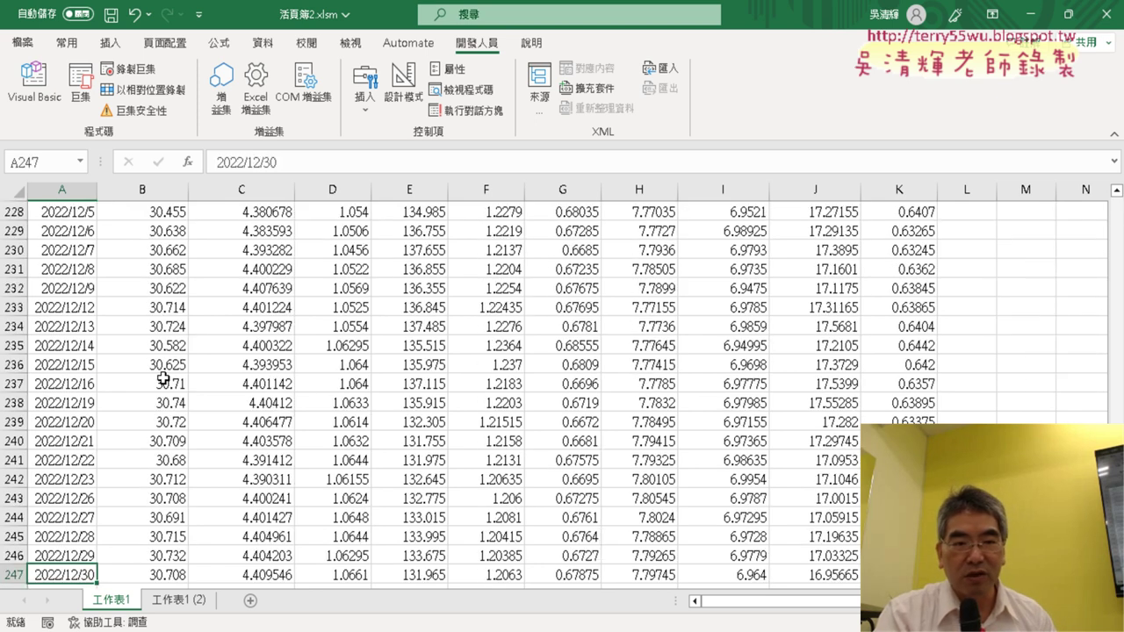
key(ctrl+Up)
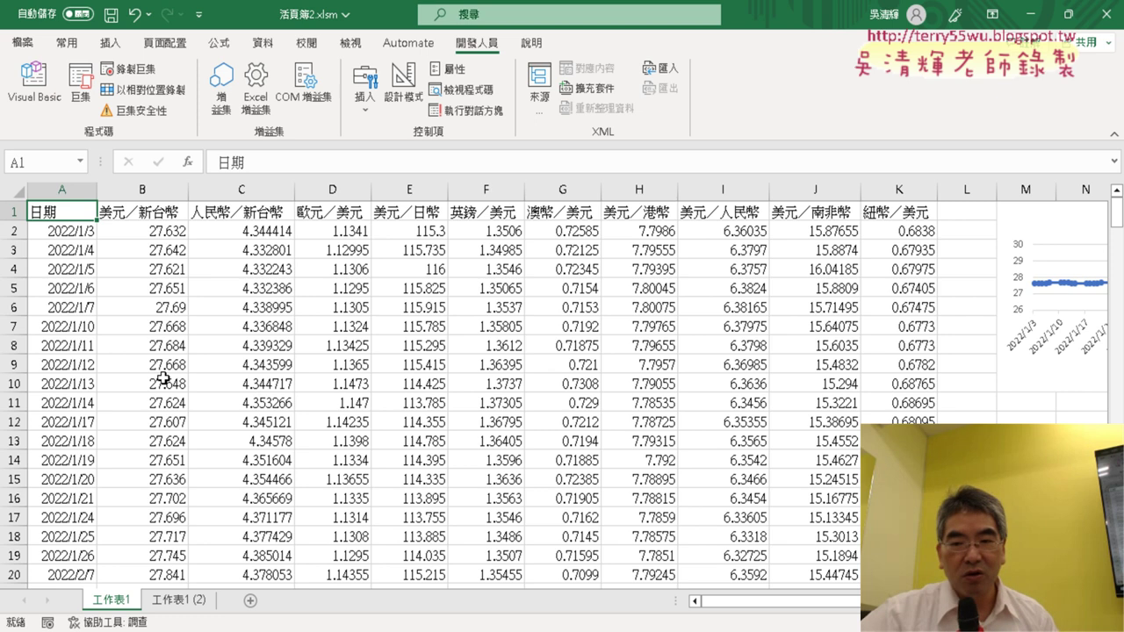
Open the macro assigned to the 美元折線圖 button
drag(808, 601, 958, 602)
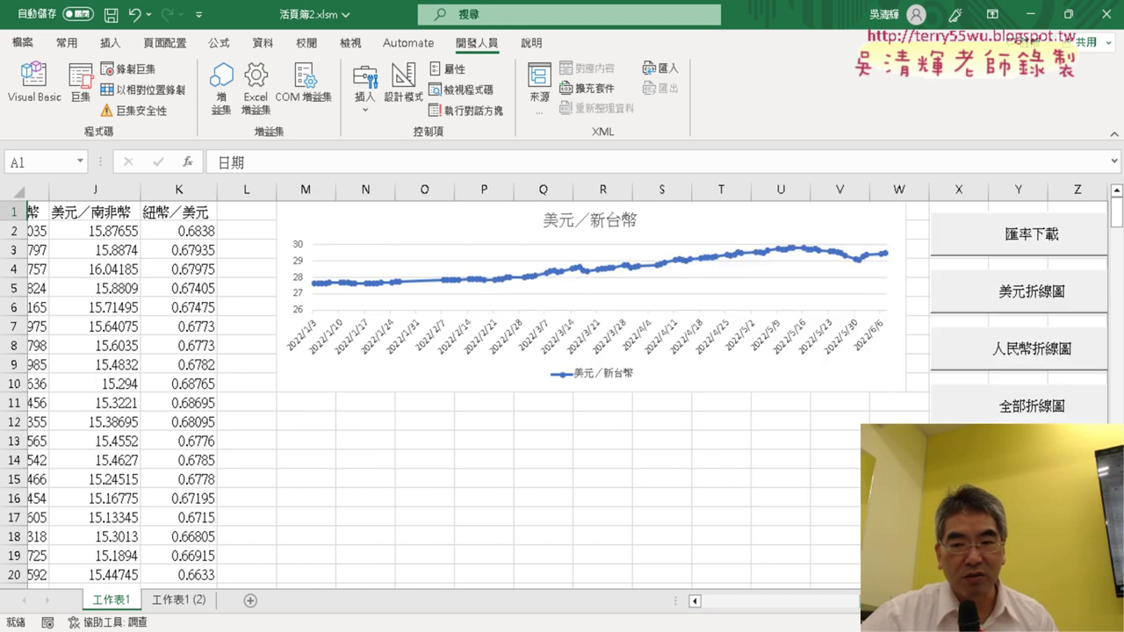
right_click(1001, 301)
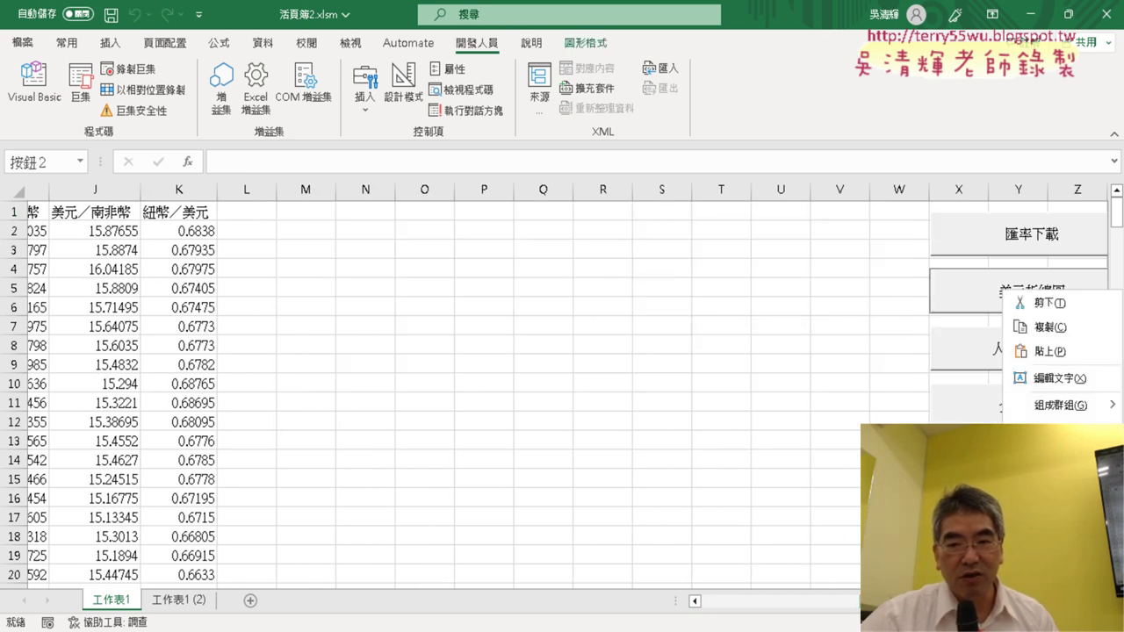
click(1054, 432)
Open the 美元折線圖 macro code and set breakpoints on the r = and SetSourceData lines
click(1023, 327)
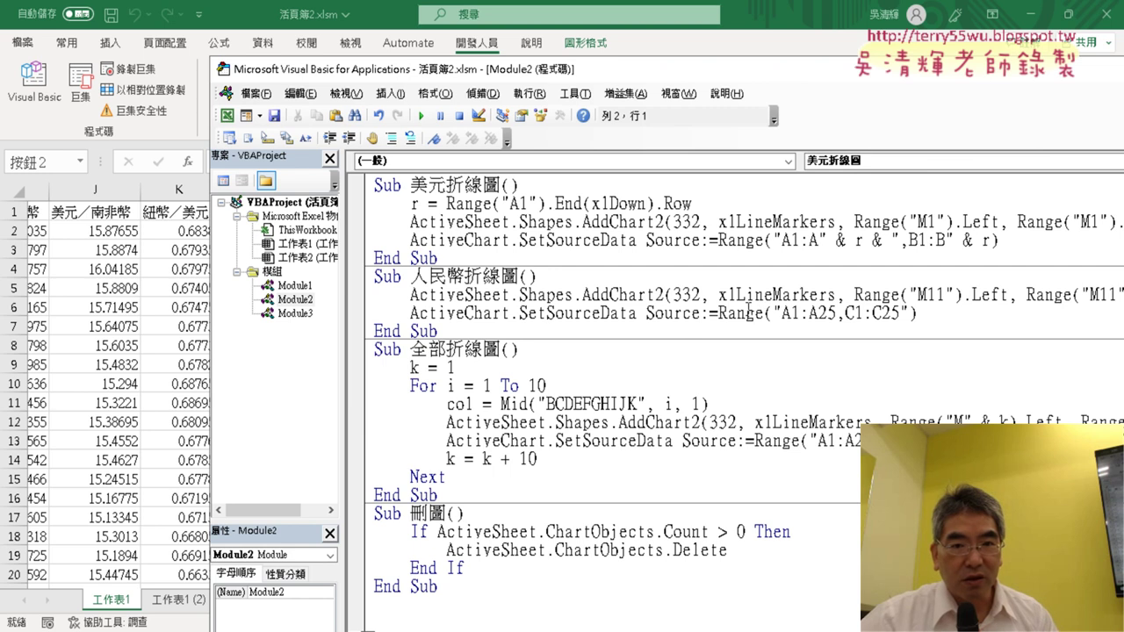
drag(747, 74, 549, 69)
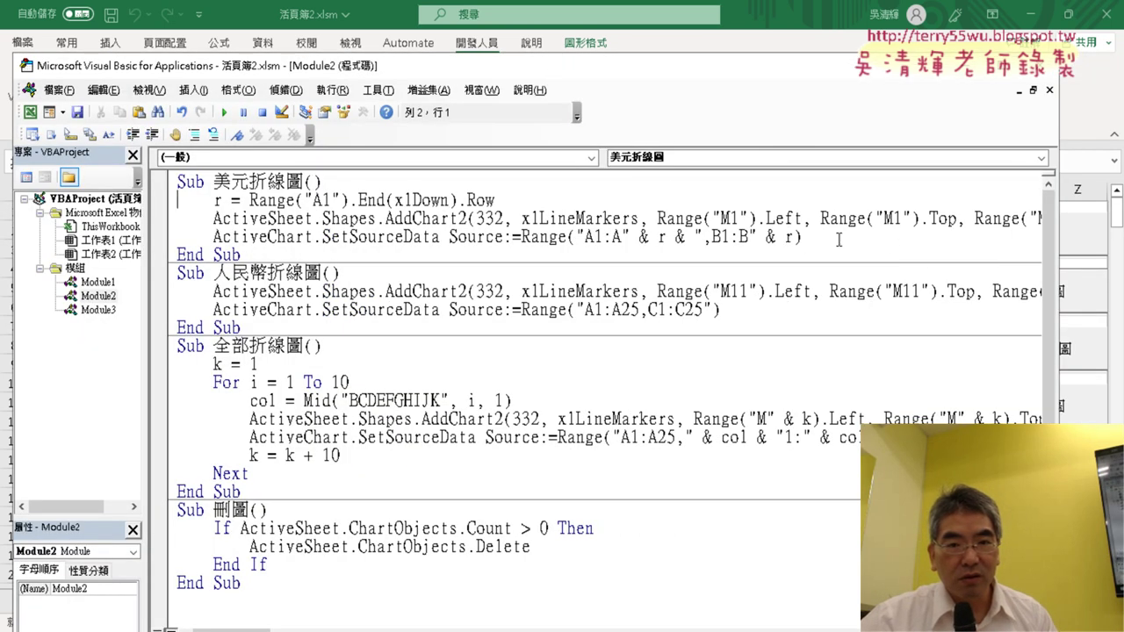
drag(803, 237, 213, 238)
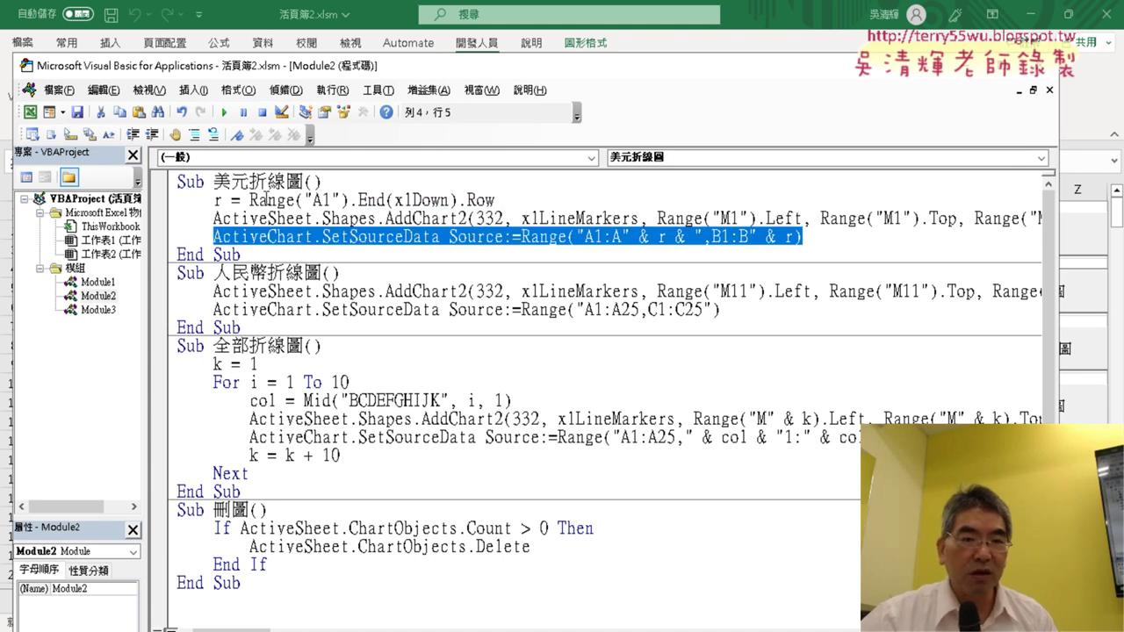
click(160, 239)
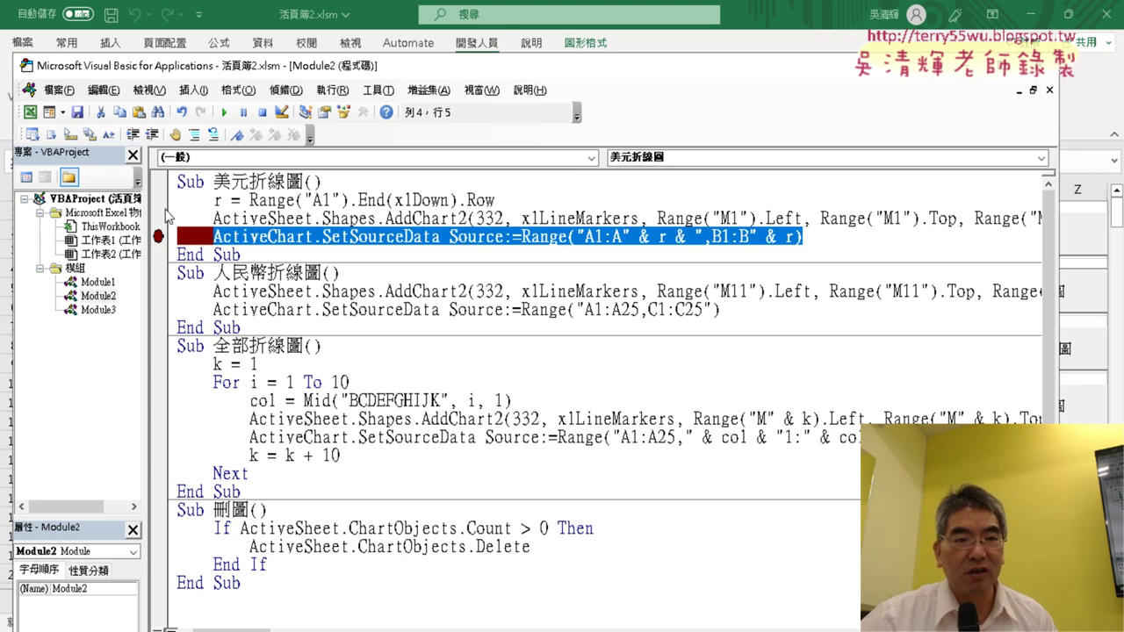
click(160, 200)
click(351, 219)
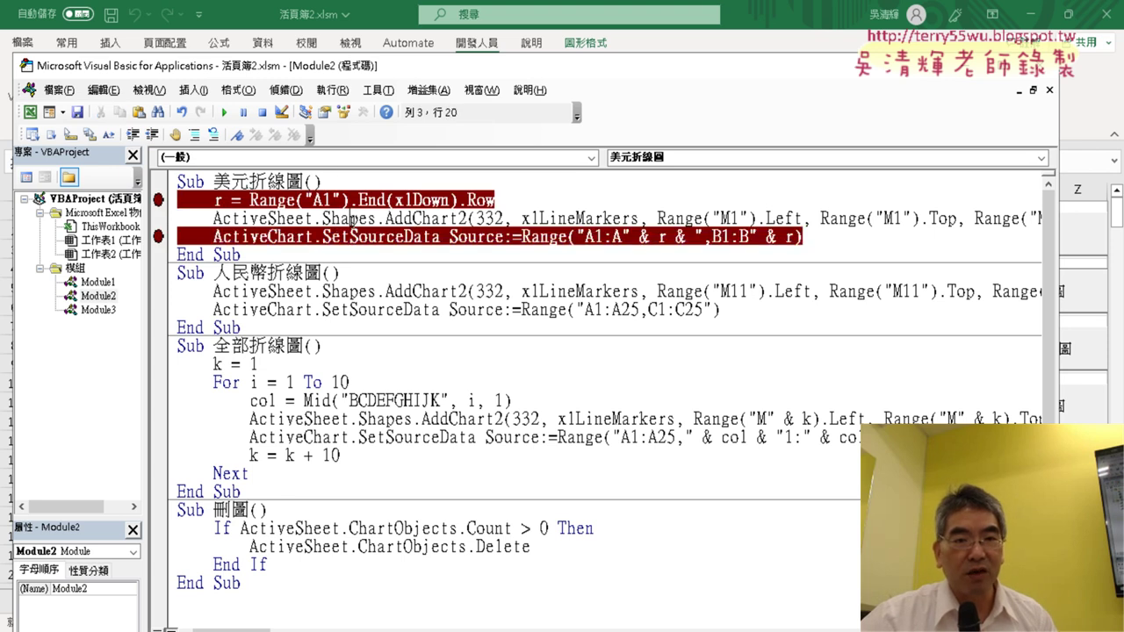
Run 美元折線圖 to the breakpoint and step through with F8, confirming r equals 247
click(224, 112)
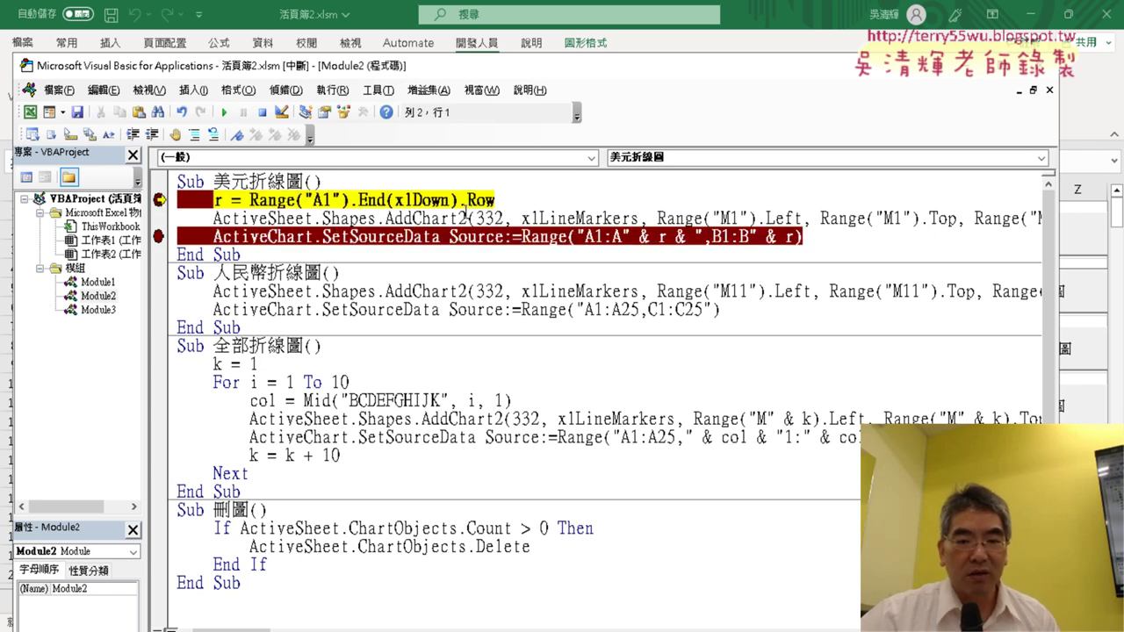
key(F8)
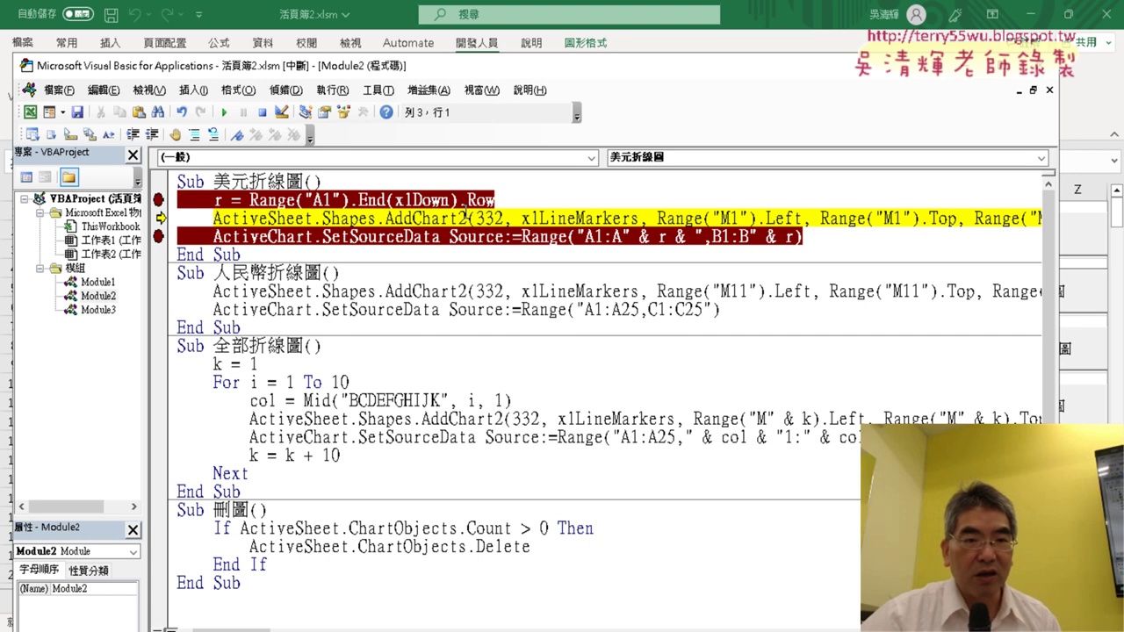
mouse_move(219, 202)
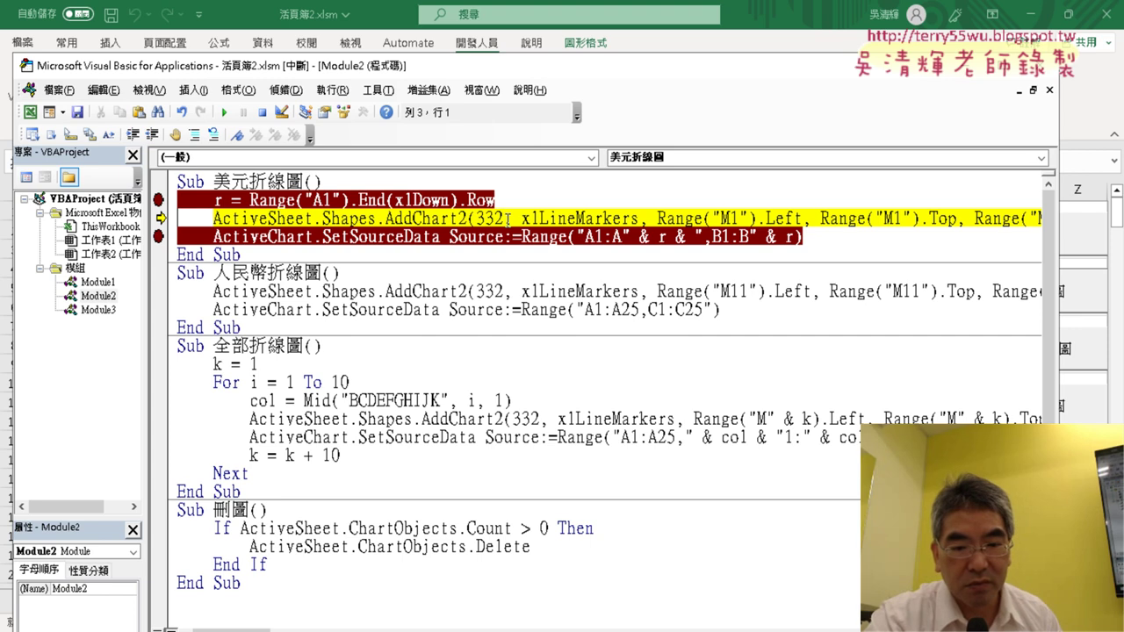
key(F8)
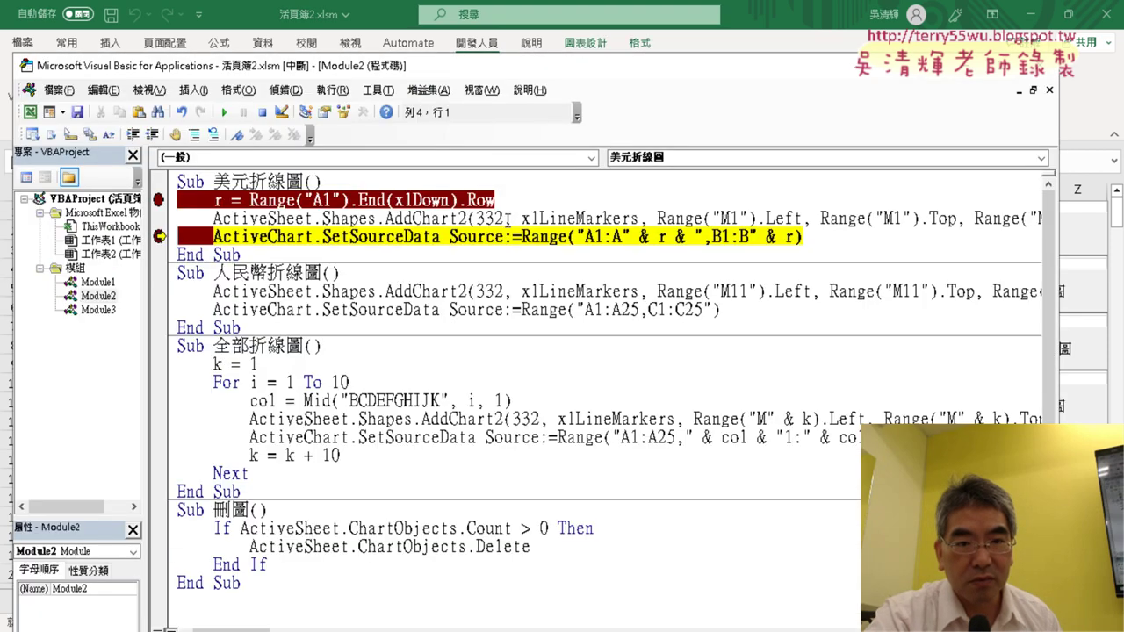
key(F8)
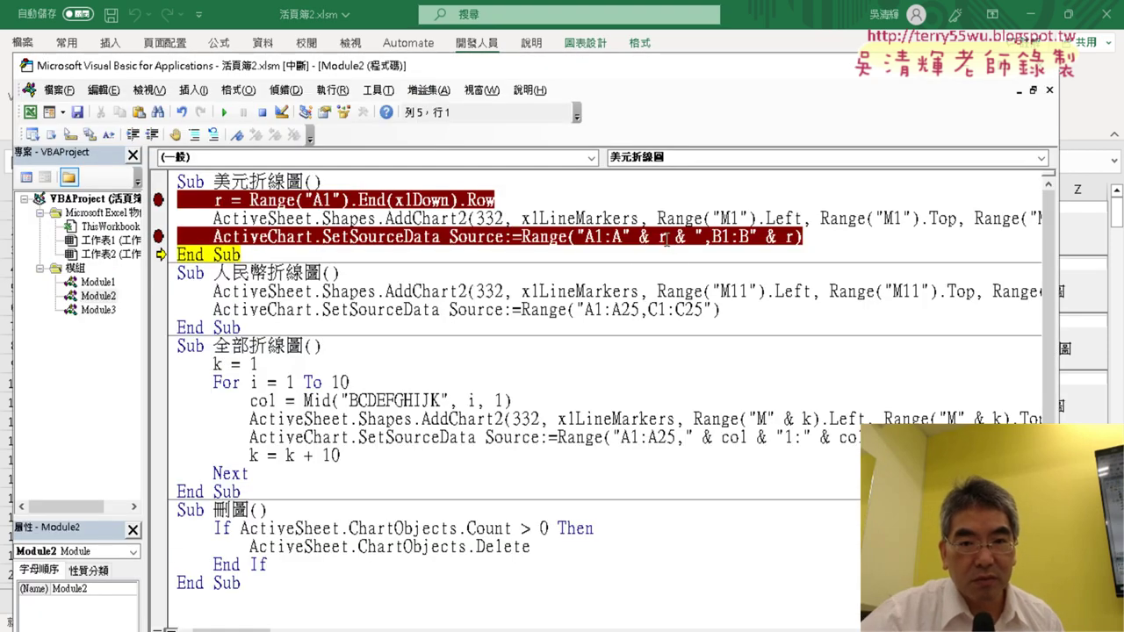
mouse_move(667, 240)
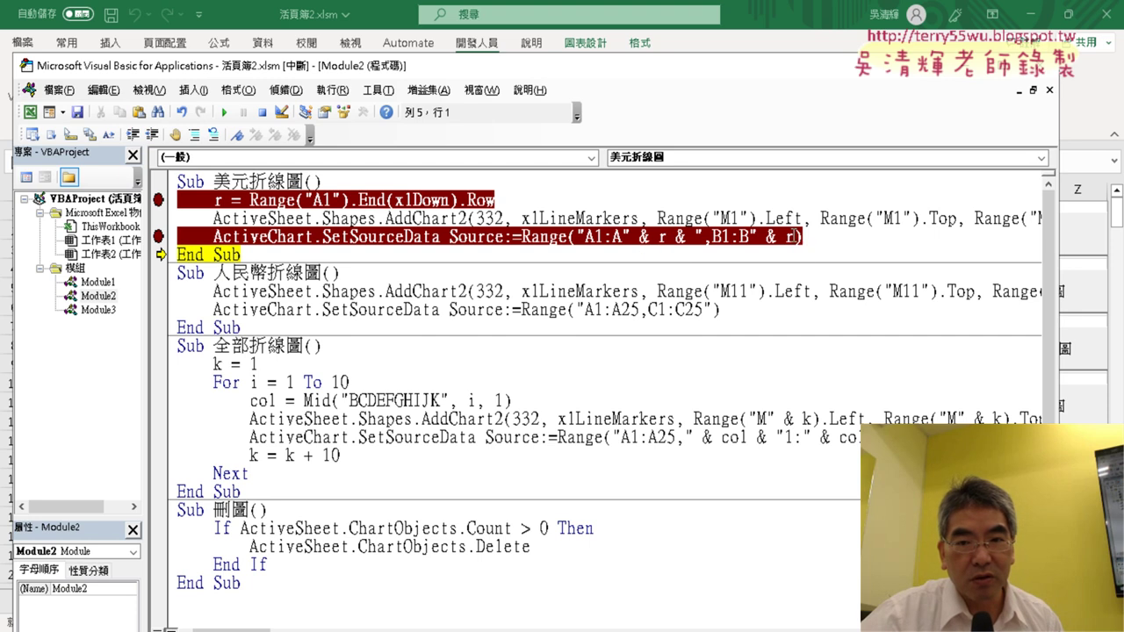
mouse_move(793, 236)
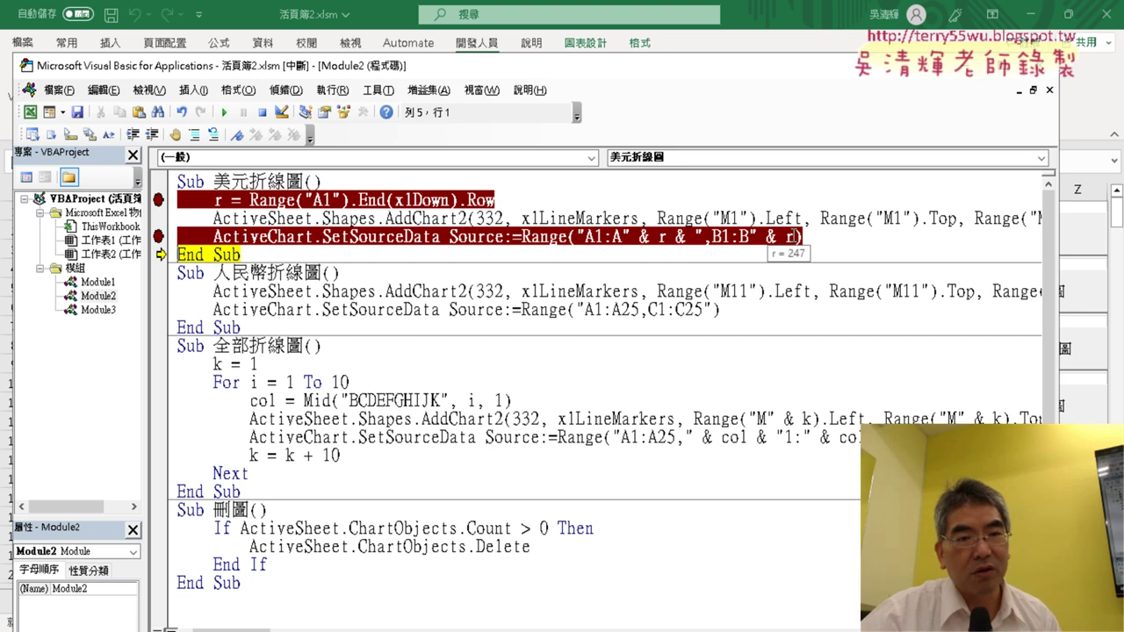
click(224, 112)
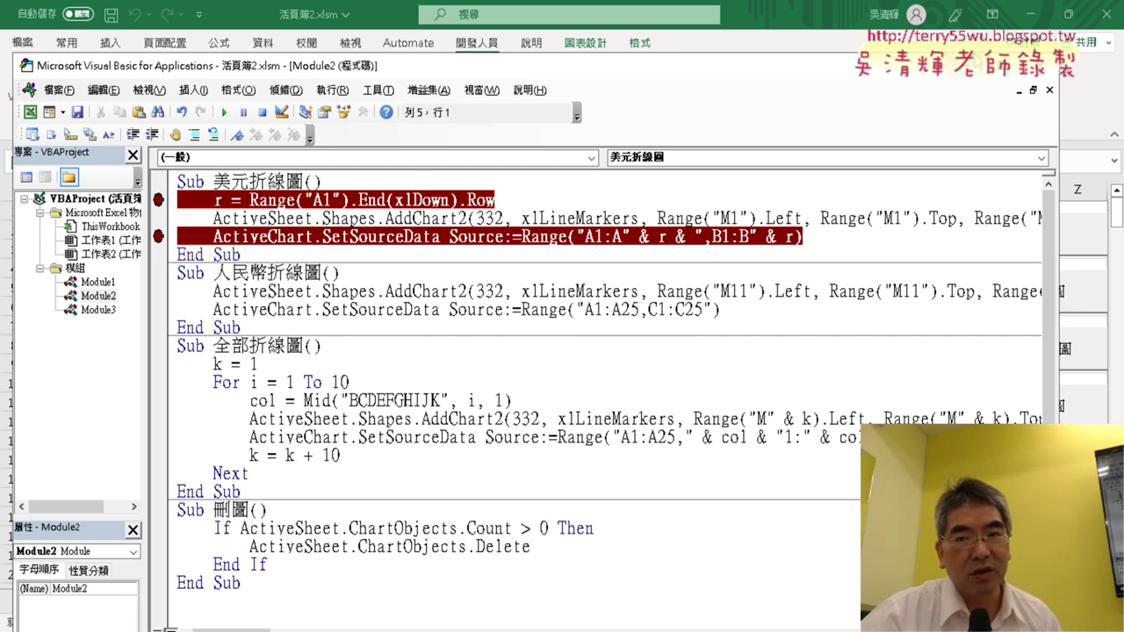
key(alt+F11)
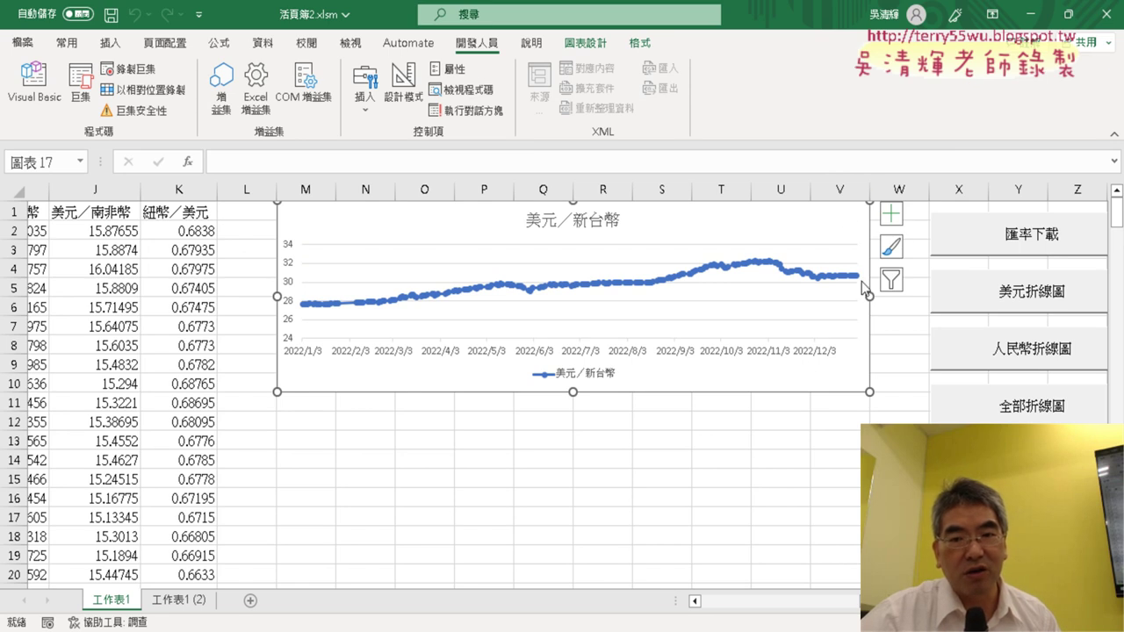
mouse_move(859, 276)
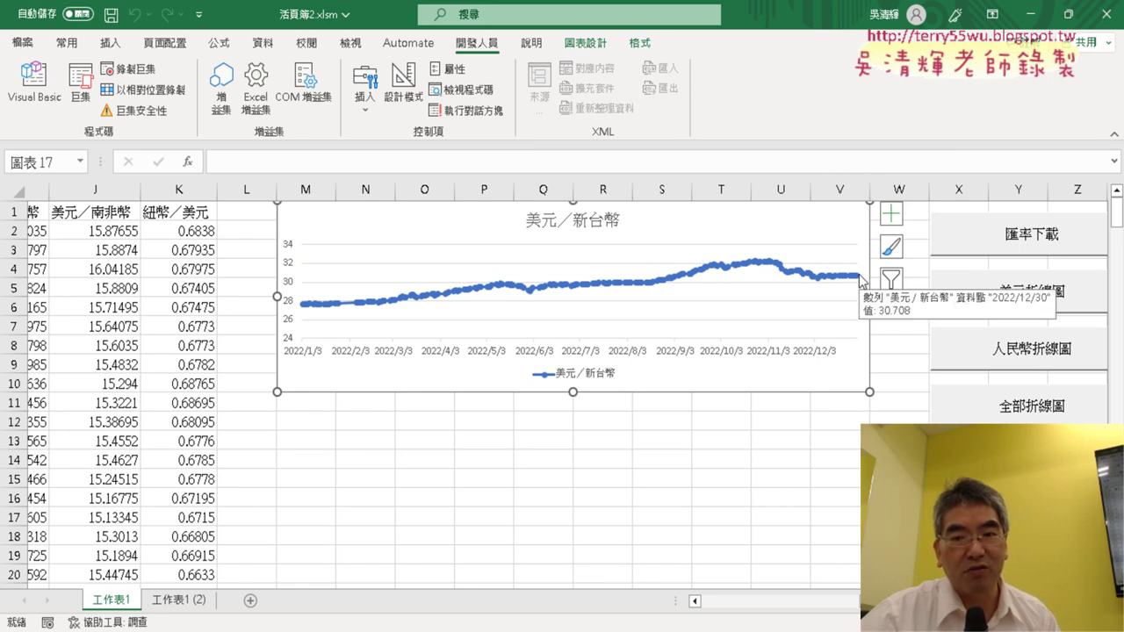
click(764, 267)
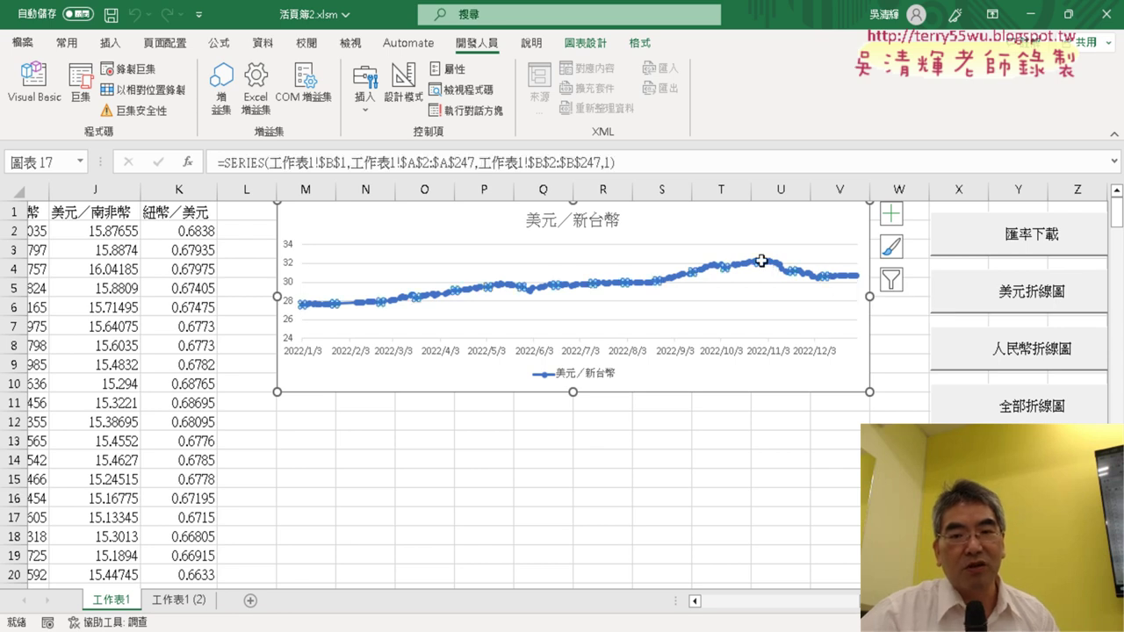
mouse_move(762, 261)
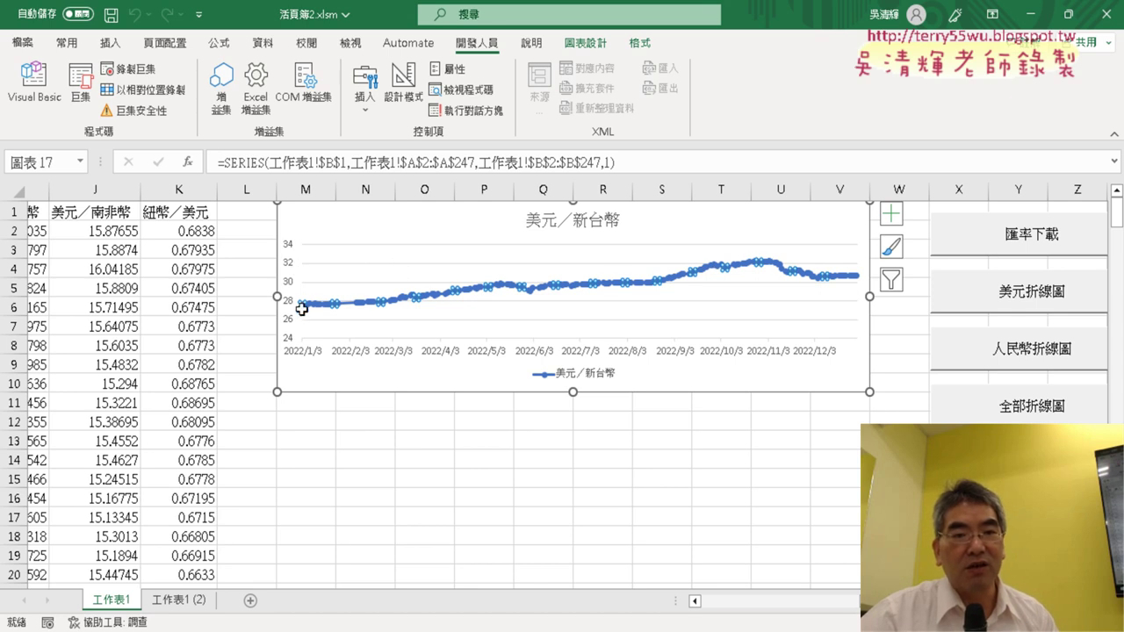
mouse_move(305, 306)
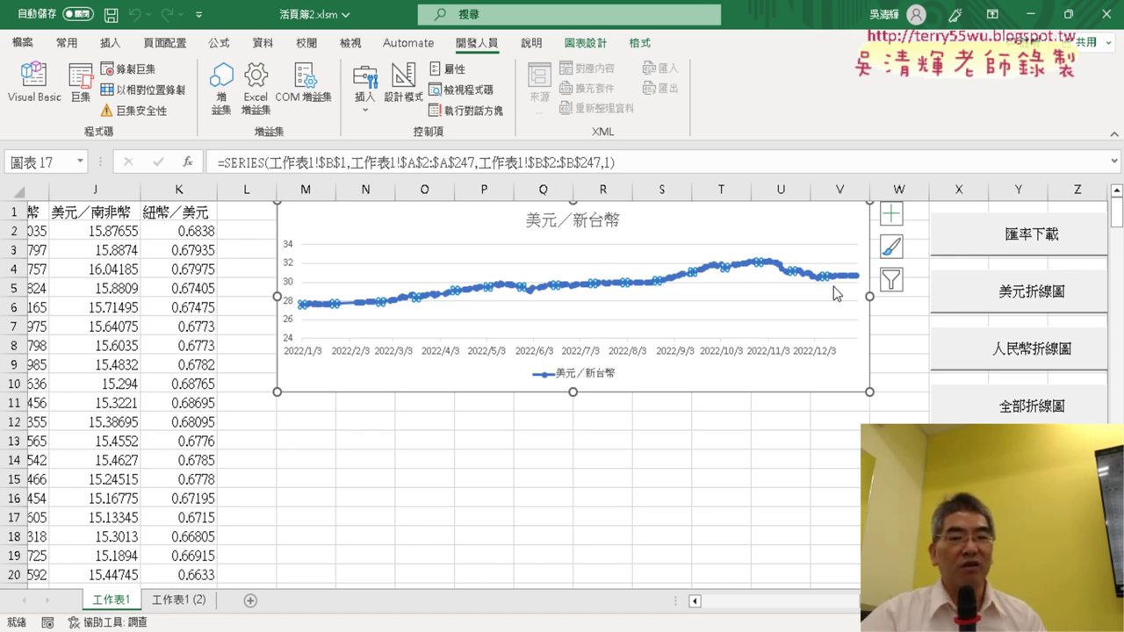
Draw the 人民幣／新台幣 chart (covering only early 2022) via 人民幣折線圖, then reopen Module2's code
click(1057, 347)
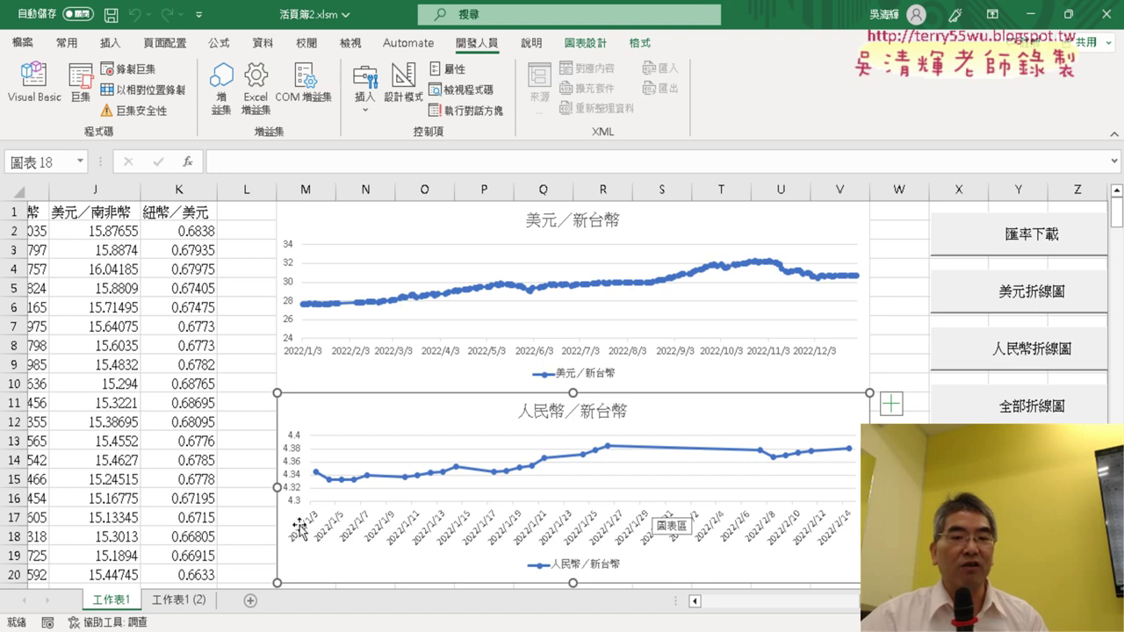
click(900, 518)
scroll(899, 517, down, 5)
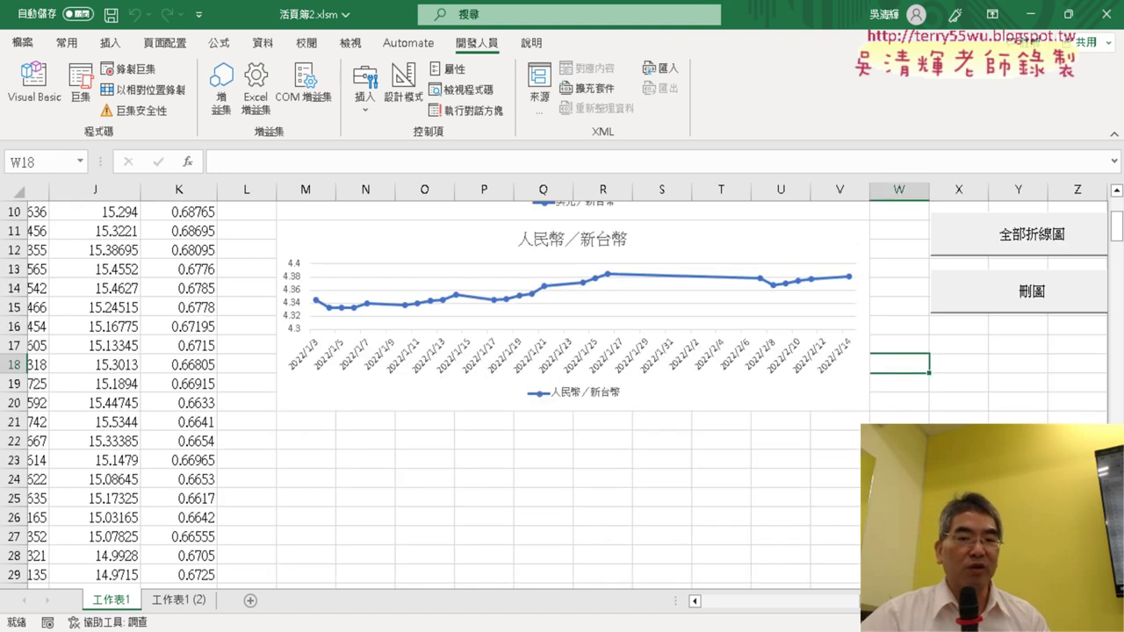
scroll(567, 403, left, 5)
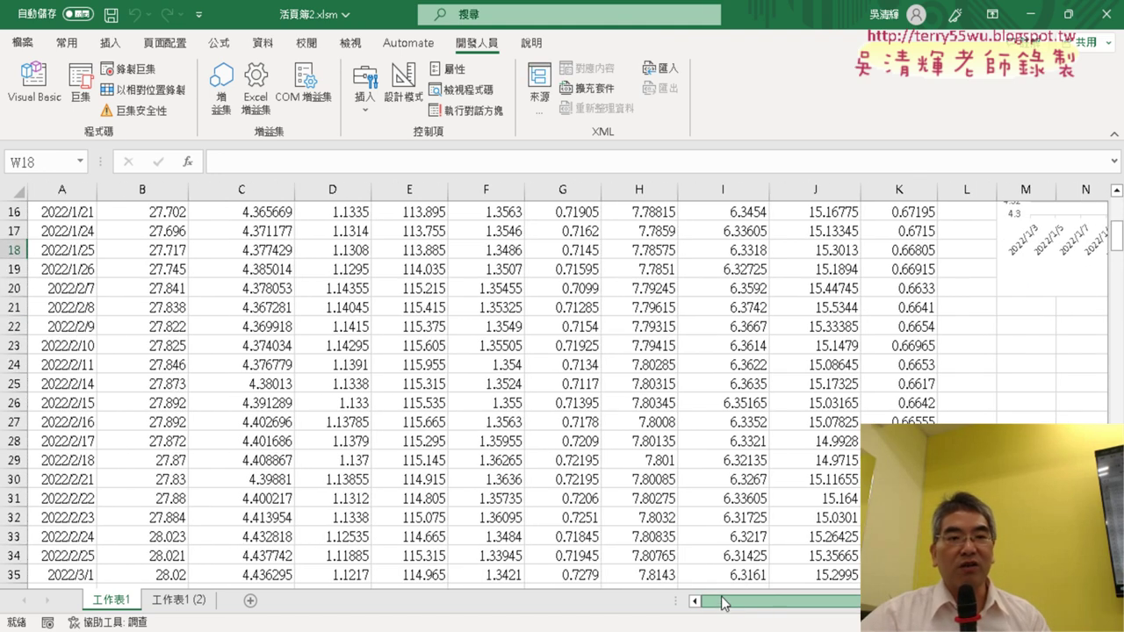
click(37, 99)
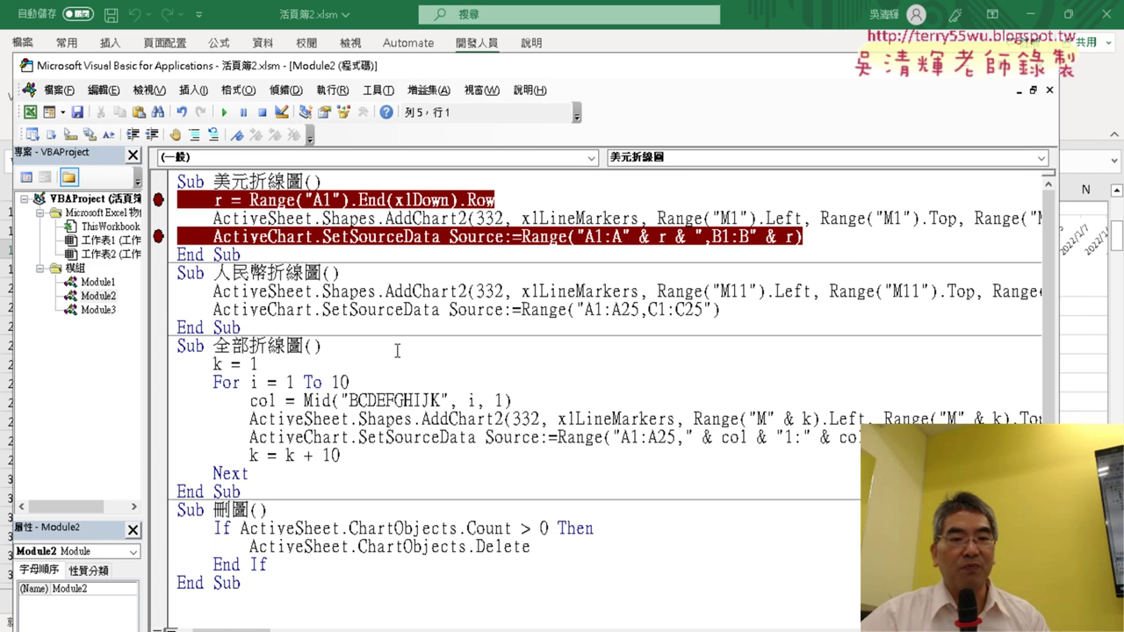
double_click(97, 283)
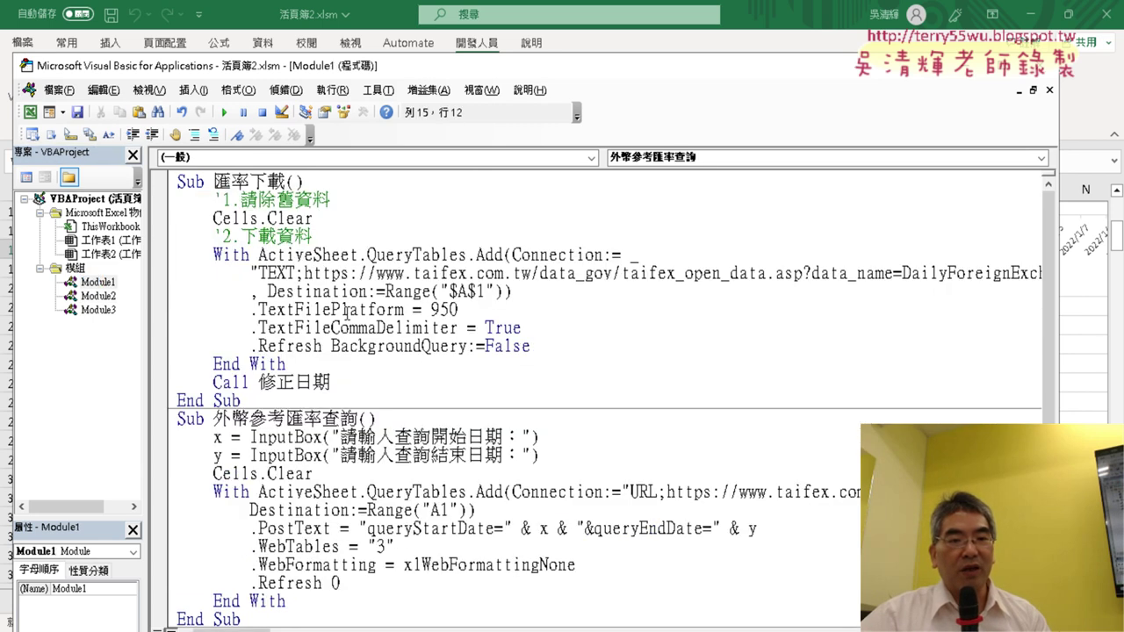
scroll(345, 311, down, 2)
drag(176, 328, 568, 346)
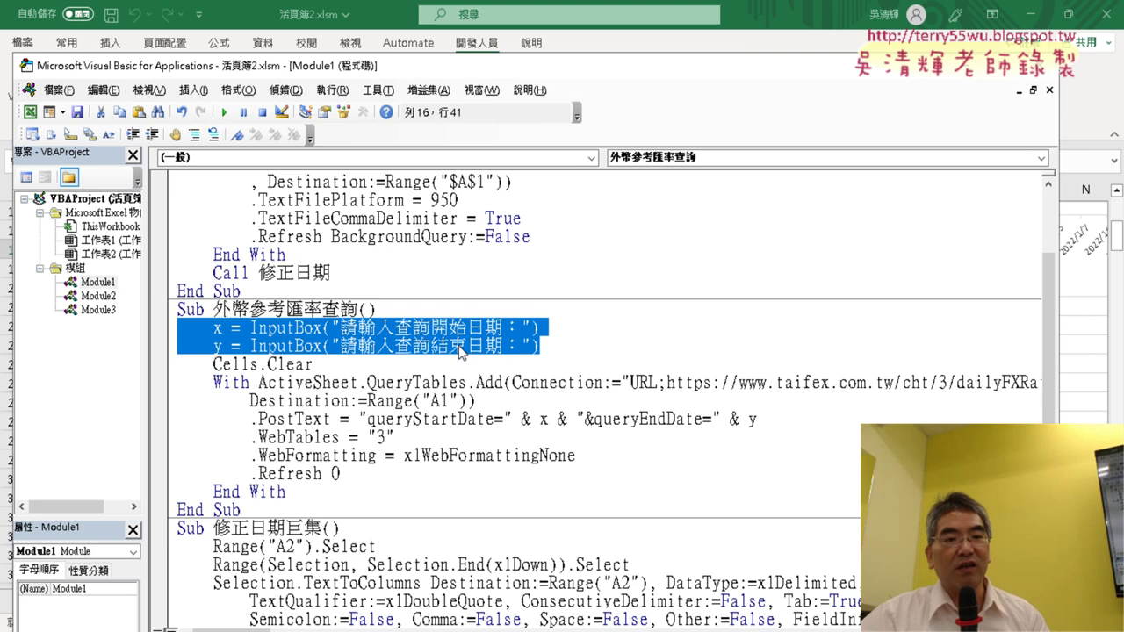
double_click(102, 301)
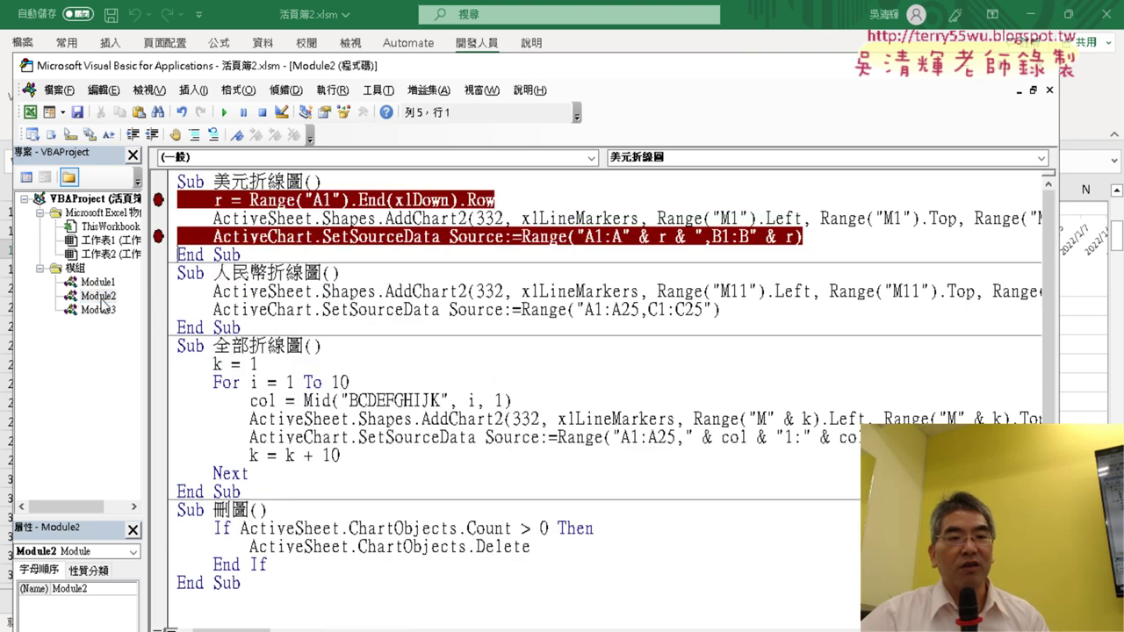
click(370, 237)
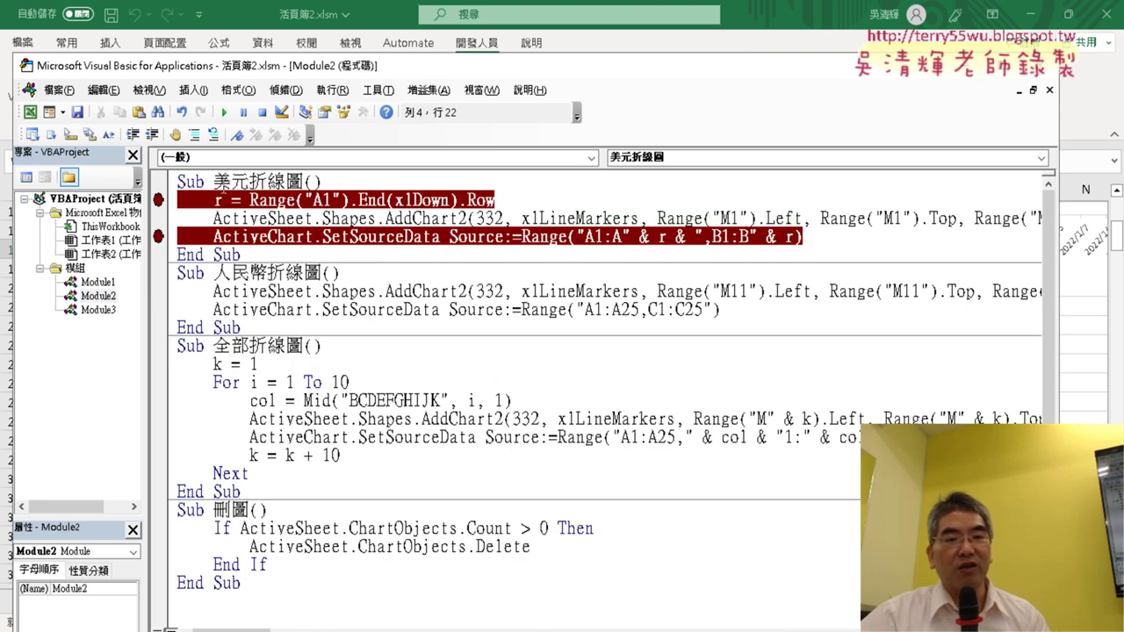
click(245, 202)
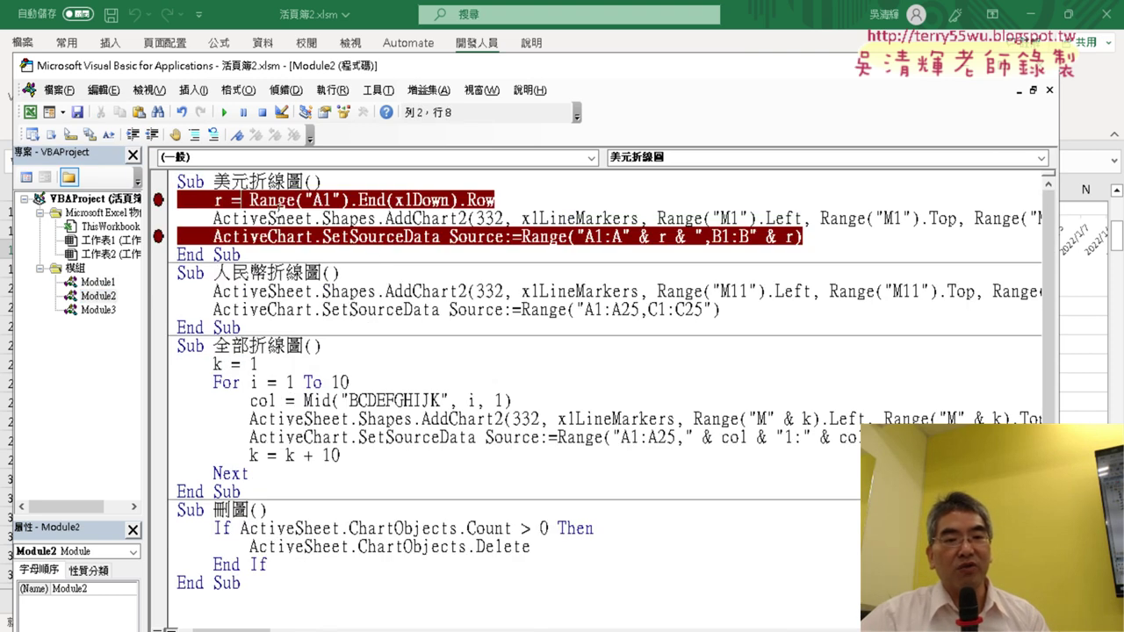